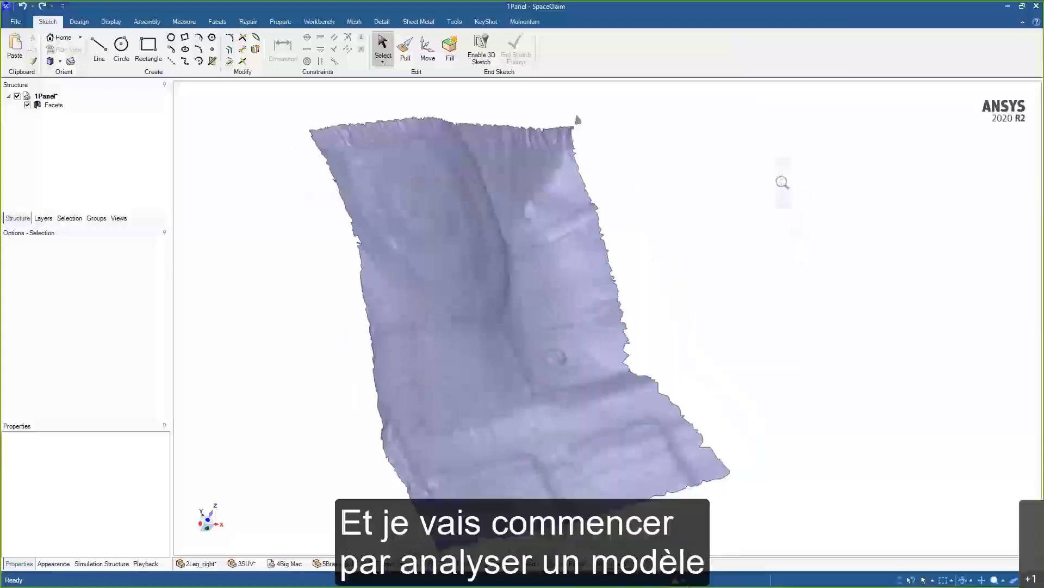
- Start Skin Surface and draw a rectangular skin boundary over the central area of the scanned facets, covering the folds
{"action": "mouse_move", "coordinate": [776, 182]}
{"action": "middle_mouse_down"}
{"action": "mouse_move", "coordinate": [760, 168]}
{"action": "mouse_move", "coordinate": [655, 187]}
{"action": "mouse_move", "coordinate": [728, 212]}
{"action": "mouse_move", "coordinate": [711, 203]}
{"action": "middle_mouse_up"}
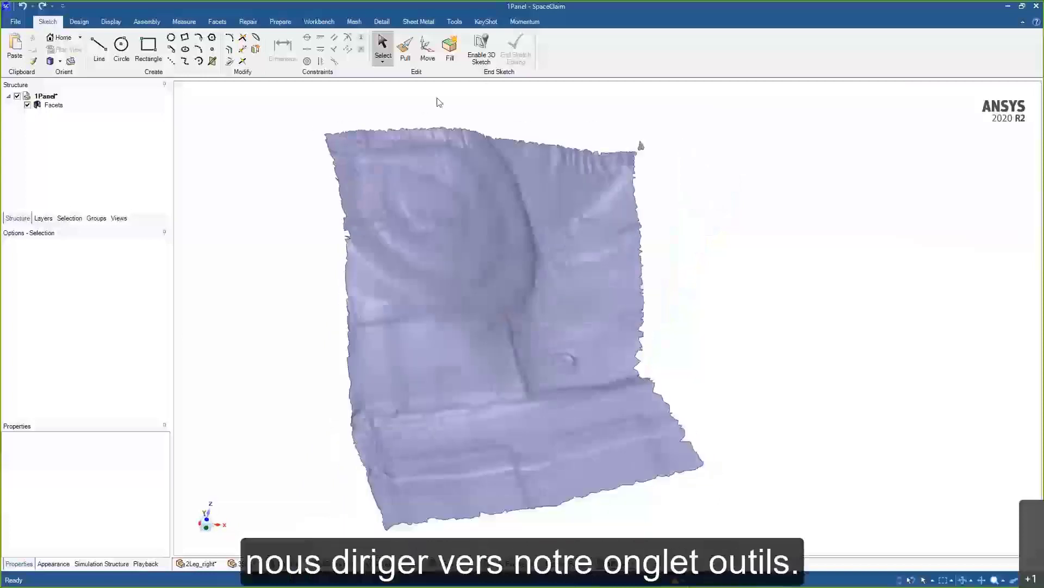
{"action": "left_click", "coordinate": [456, 22]}
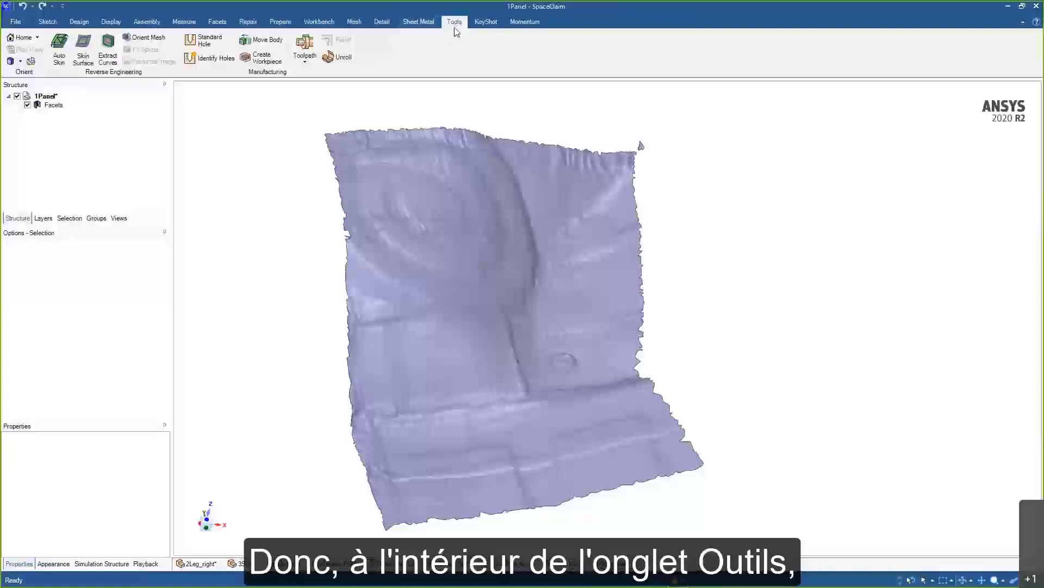
{"action": "left_click", "coordinate": [87, 53]}
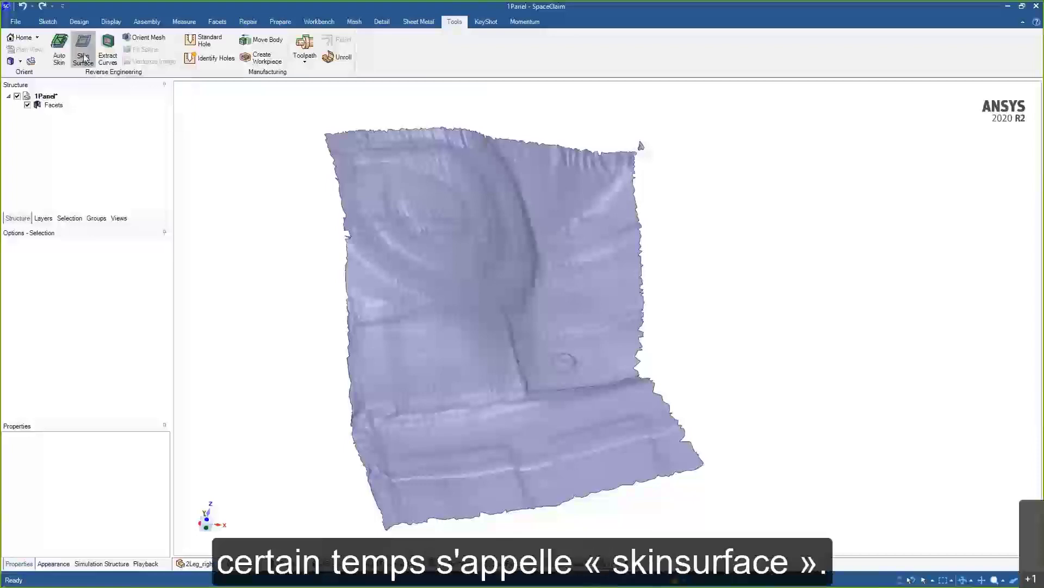
{"action": "middle_click_drag", "start_coordinate": [753, 312], "coordinate": [727, 317]}
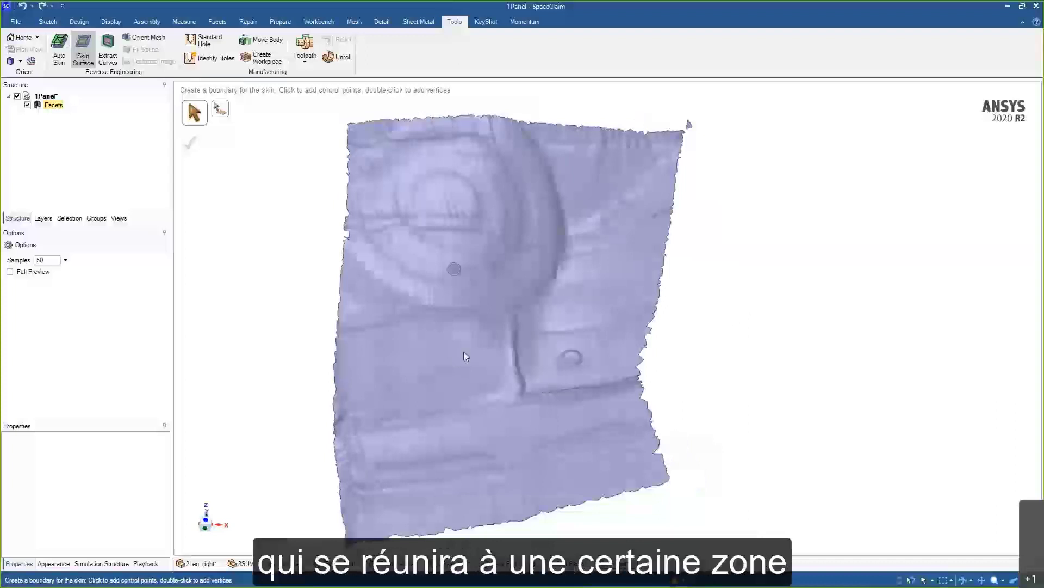
{"action": "middle_click_drag", "start_coordinate": [464, 356], "coordinate": [563, 384]}
{"action": "mouse_move", "coordinate": [700, 332]}
{"action": "middle_mouse_down"}
{"action": "mouse_move", "coordinate": [751, 315]}
{"action": "mouse_move", "coordinate": [703, 281]}
{"action": "mouse_move", "coordinate": [686, 315]}
{"action": "mouse_move", "coordinate": [710, 294]}
{"action": "mouse_move", "coordinate": [702, 239]}
{"action": "mouse_move", "coordinate": [683, 303]}
{"action": "mouse_move", "coordinate": [693, 359]}
{"action": "mouse_move", "coordinate": [706, 361]}
{"action": "middle_mouse_up"}
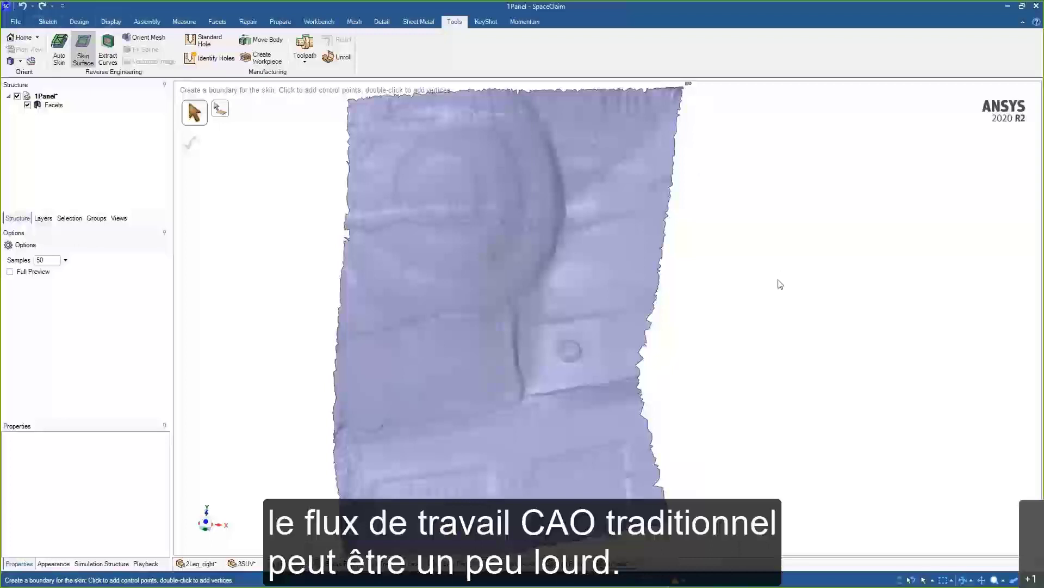
{"action": "scroll", "coordinate": [782, 273], "scroll_direction": "down", "scroll_amount": 1}
{"action": "middle_click_drag", "start_coordinate": [782, 273], "coordinate": [756, 250]}
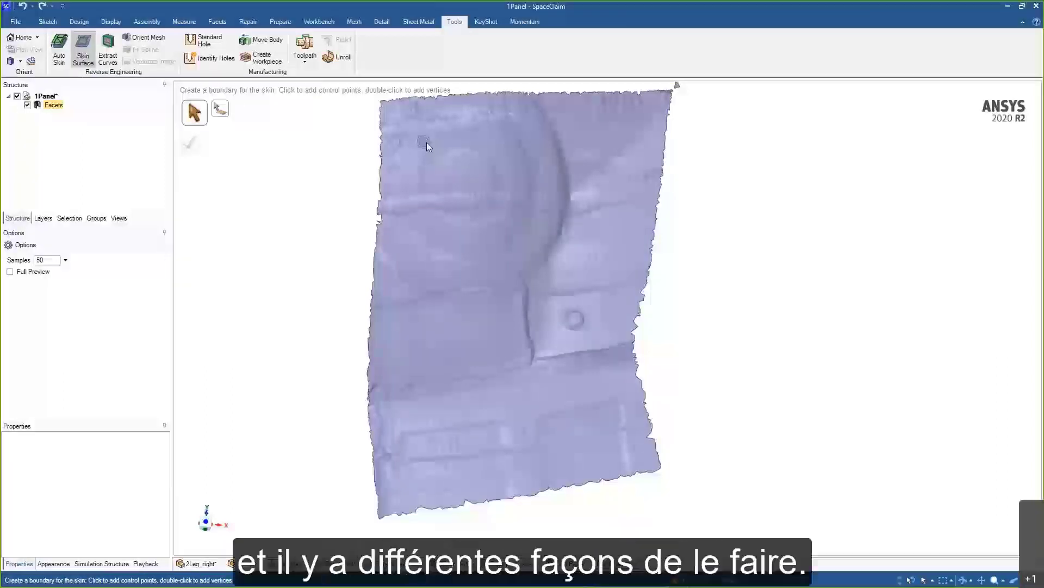
{"action": "left_click_drag", "start_coordinate": [414, 140], "coordinate": [612, 407]}
{"action": "middle_click_drag", "start_coordinate": [723, 345], "coordinate": [779, 270]}
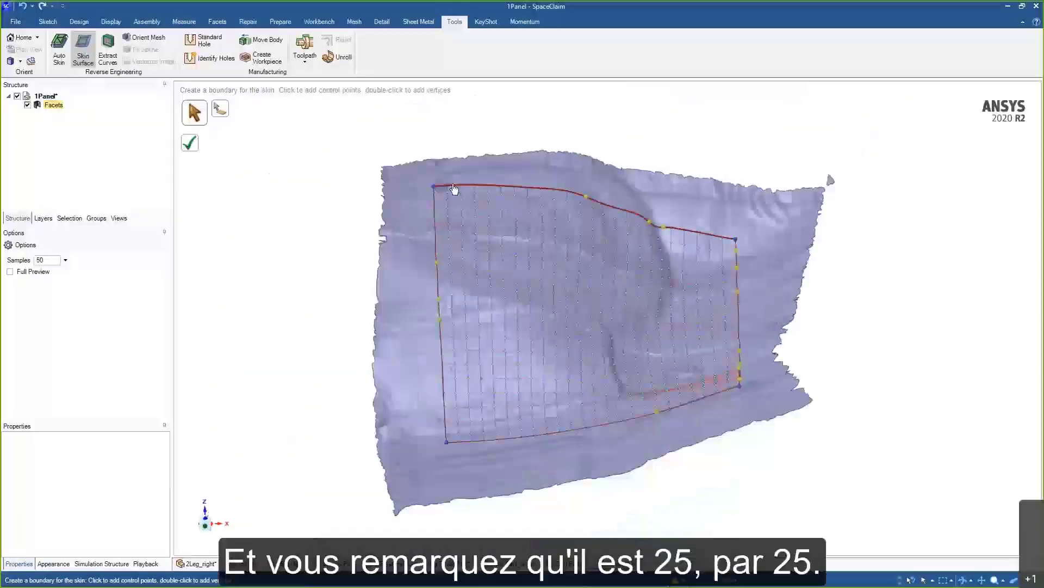
{"action": "middle_click_drag", "start_coordinate": [734, 415], "coordinate": [735, 412]}
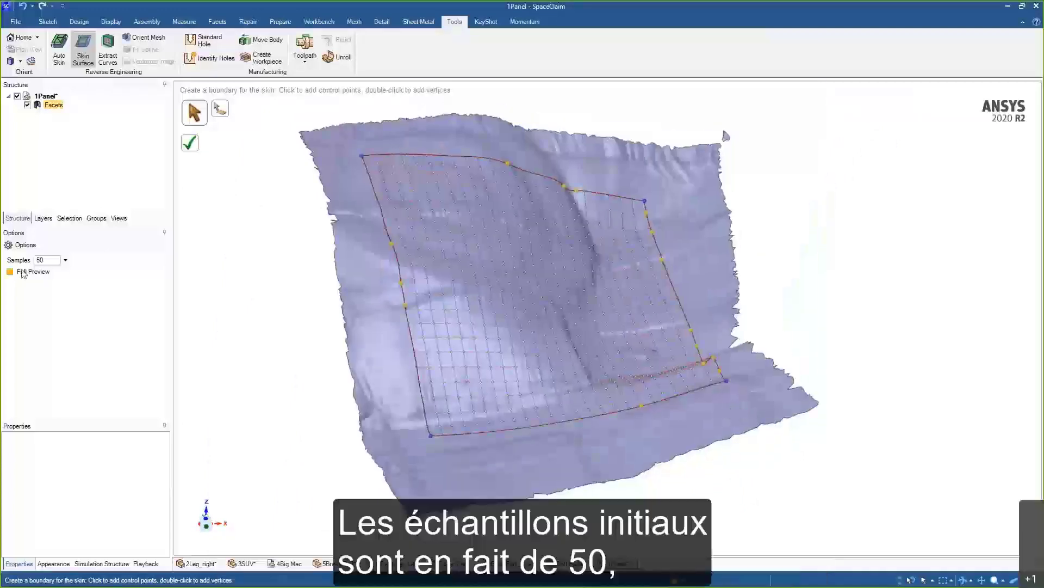
- Enable the full preview of the skin grid and set its samples to 25
{"action": "left_click", "coordinate": [53, 271]}
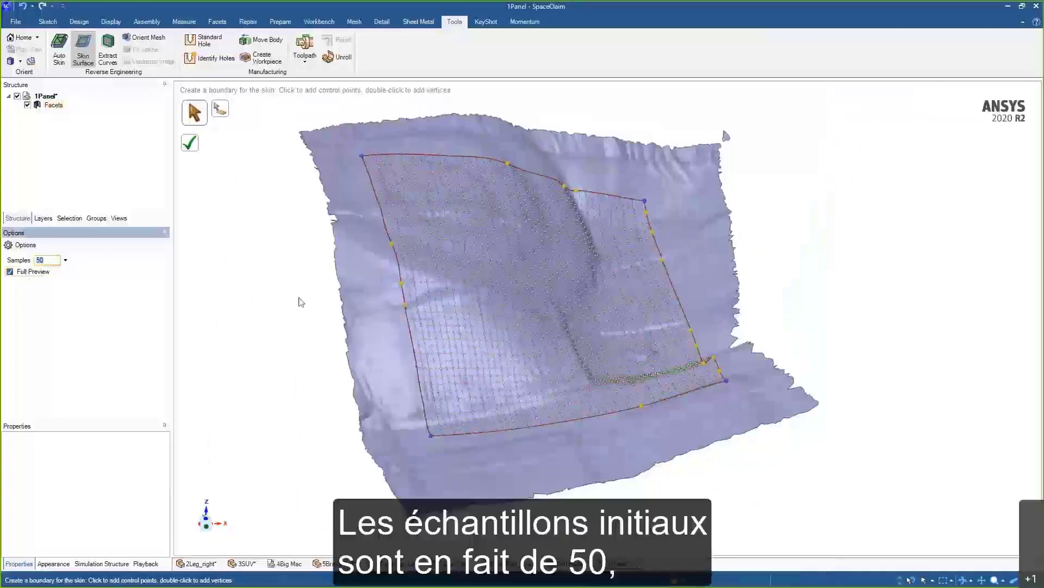
{"action": "middle_click_drag", "start_coordinate": [715, 236], "coordinate": [728, 236]}
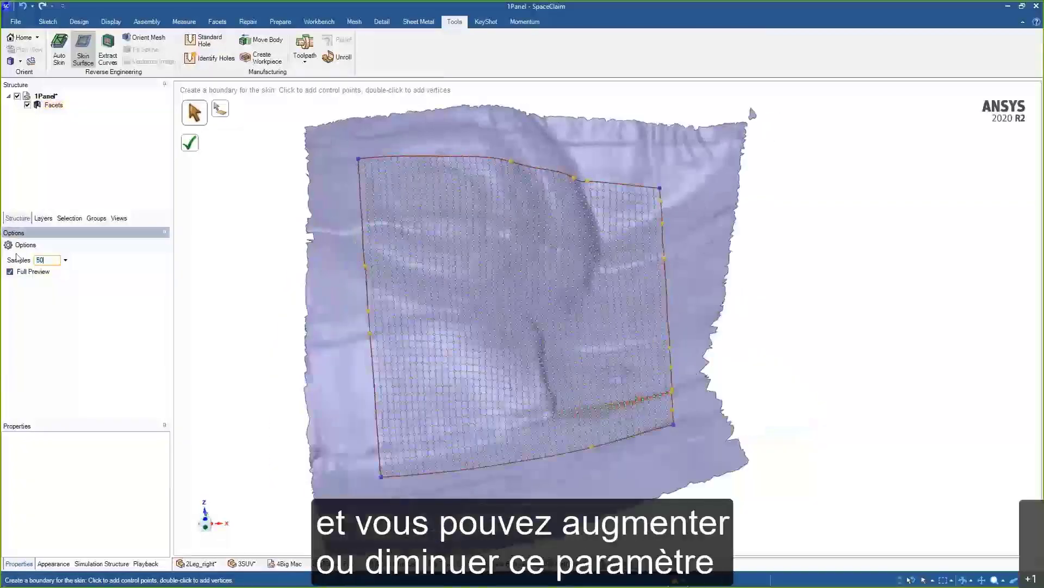
{"action": "type", "text": "3"}
{"action": "type", "text": "5"}
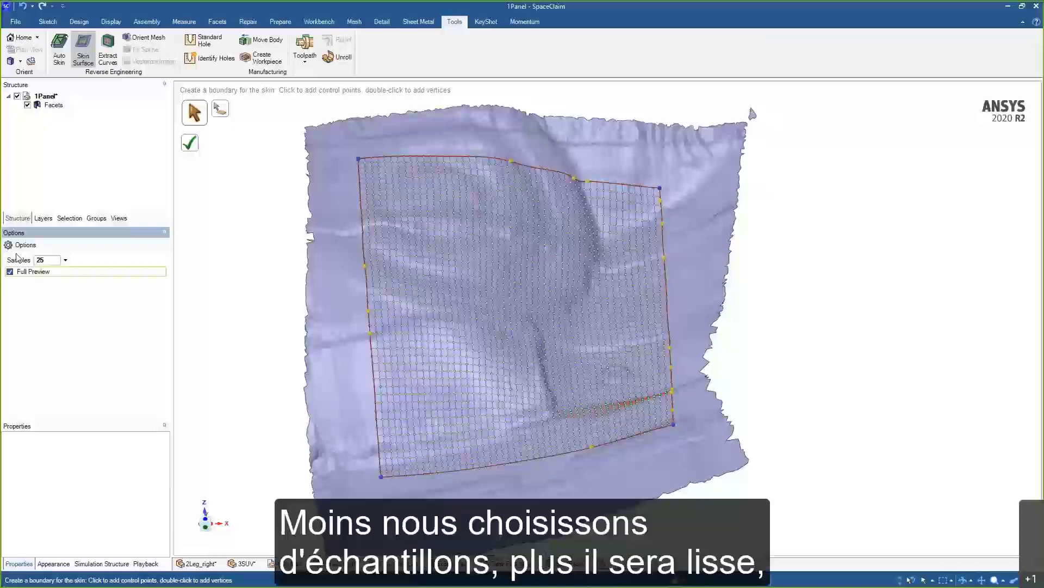
{"action": "key", "text": "Return"}
{"action": "middle_click_drag", "start_coordinate": [680, 247], "coordinate": [676, 247]}
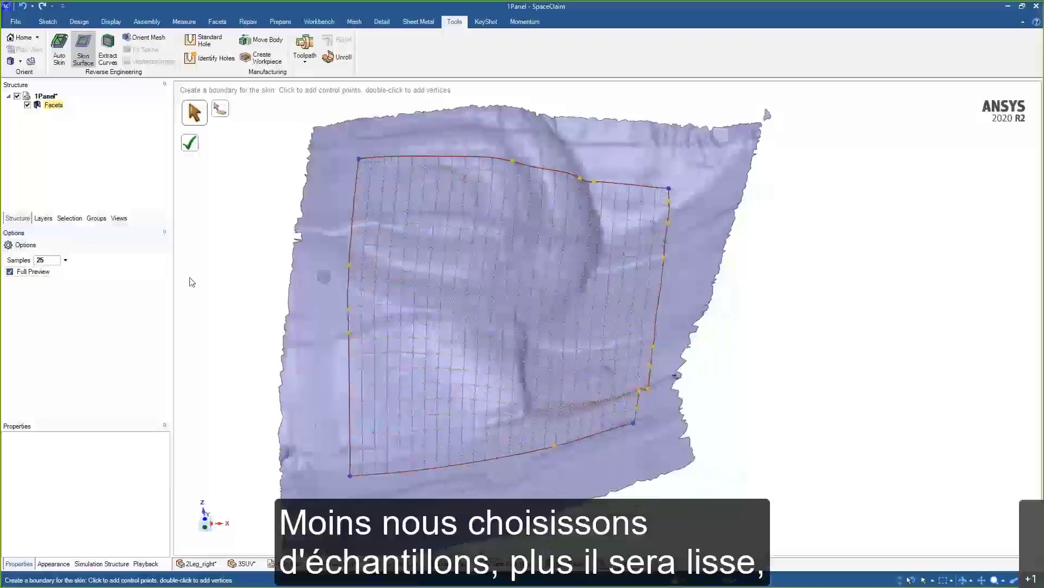
- Set the skin samples to 50 and create the skin surface
{"action": "left_click_drag", "start_coordinate": [51, 260], "coordinate": [4, 262]}
{"action": "type", "text": "50"}
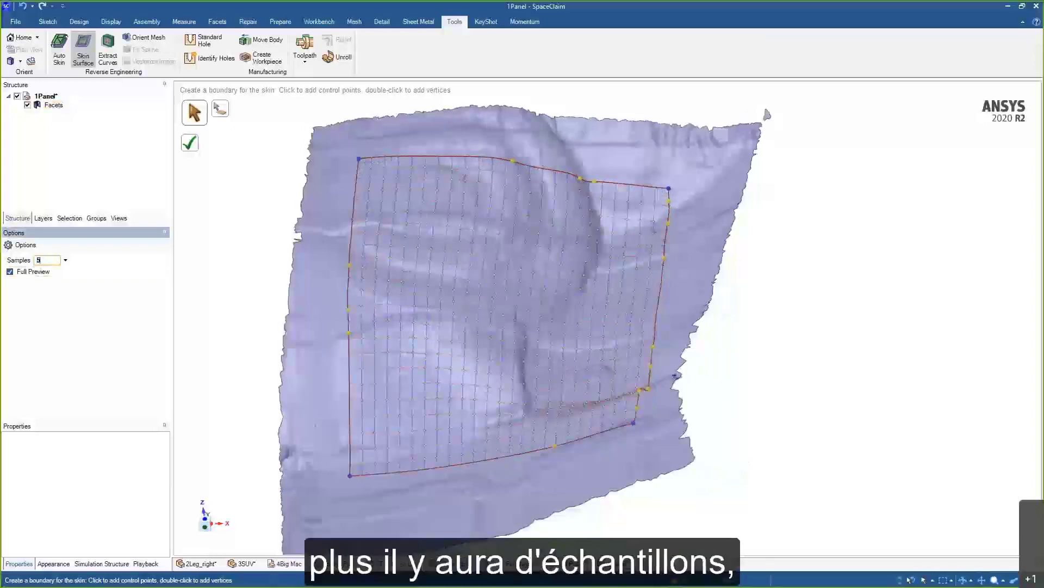
{"action": "key", "text": "Tab"}
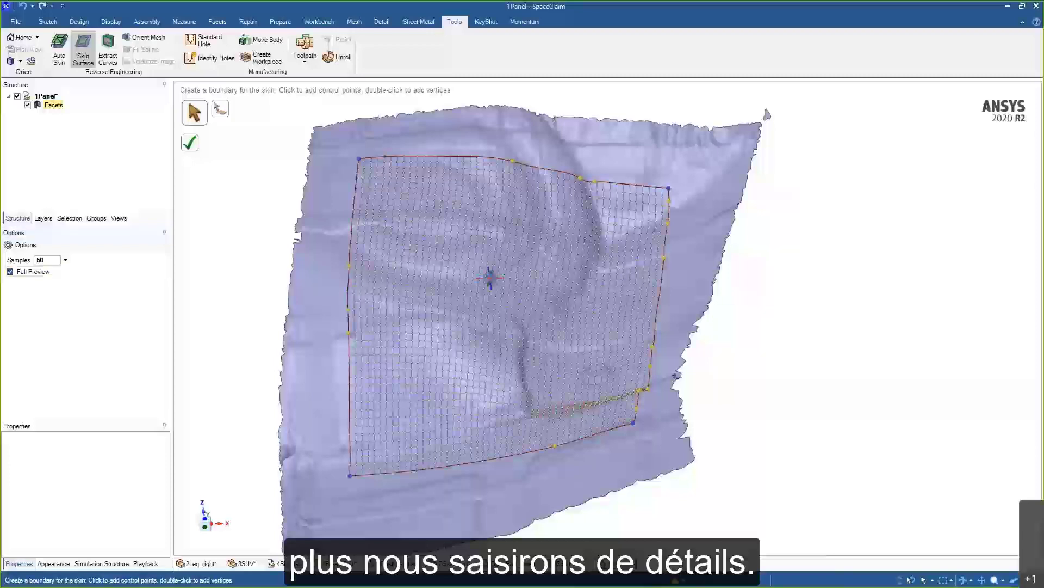
{"action": "middle_click_drag", "start_coordinate": [490, 275], "coordinate": [522, 287]}
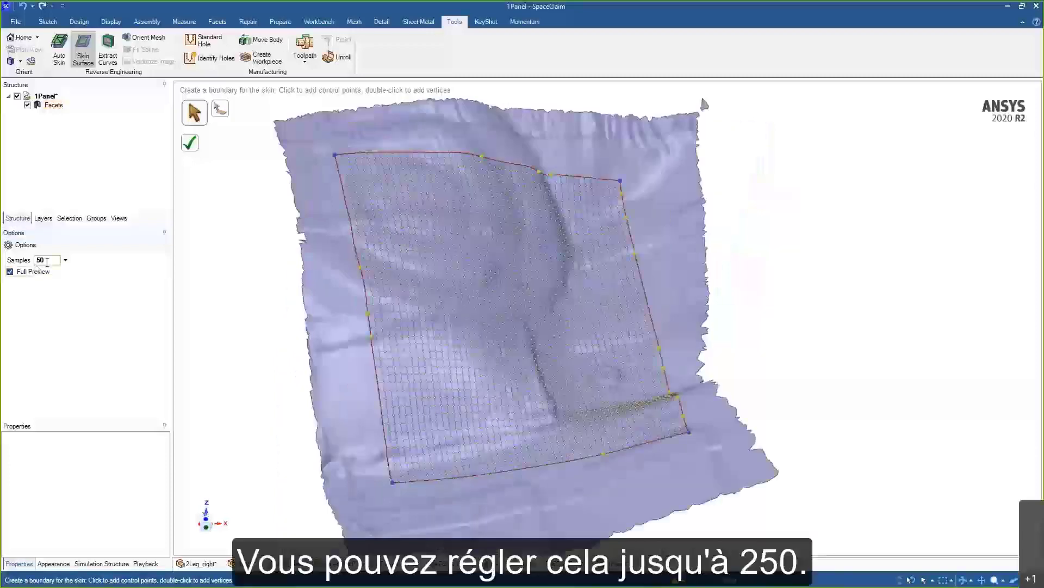
{"action": "left_click", "coordinate": [191, 147]}
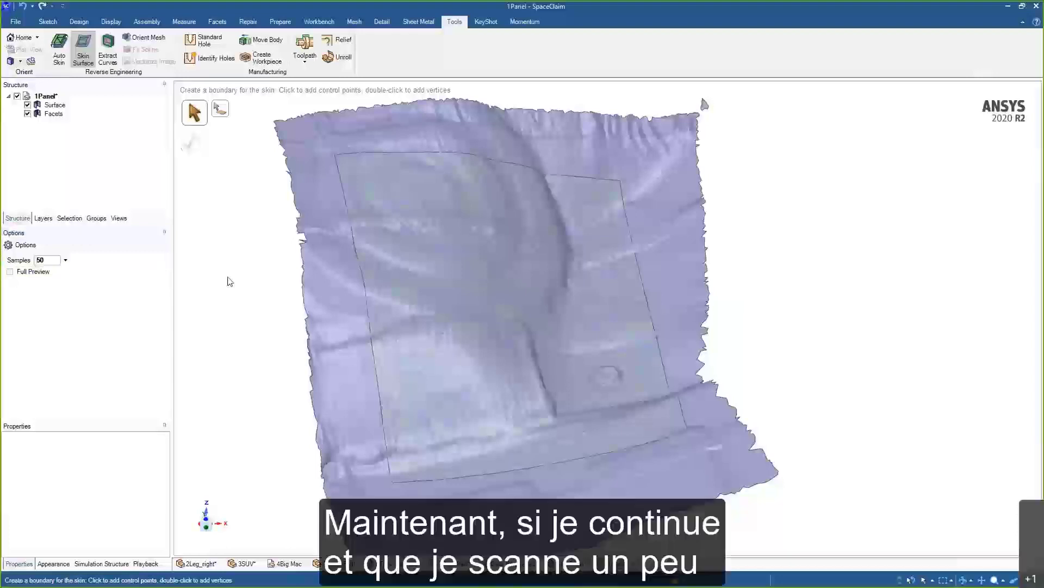
- Hide the scanned facets so that only the new skin surface is displayed
{"action": "left_click", "coordinate": [37, 116]}
{"action": "left_click", "coordinate": [27, 113]}
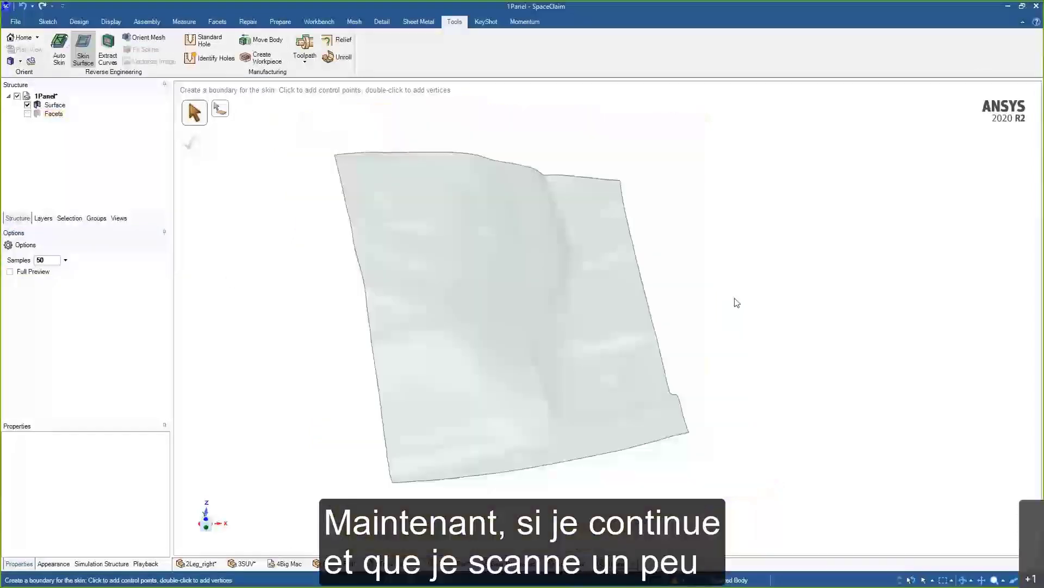
{"action": "mouse_move", "coordinate": [735, 301]}
{"action": "middle_mouse_down"}
{"action": "mouse_move", "coordinate": [673, 288]}
{"action": "mouse_move", "coordinate": [729, 303]}
{"action": "middle_mouse_up"}
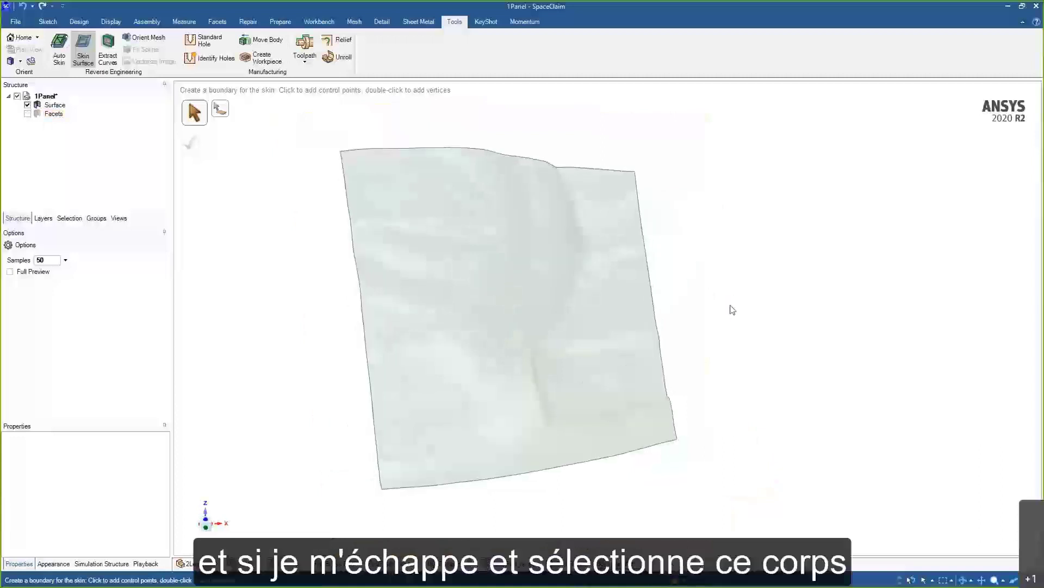
- Leave Skin Surface, make the skin surface's face opaque and inspect its shape up close
{"action": "key", "text": "Escape"}
{"action": "left_click", "coordinate": [615, 266]}
{"action": "left_click", "coordinate": [601, 254]}
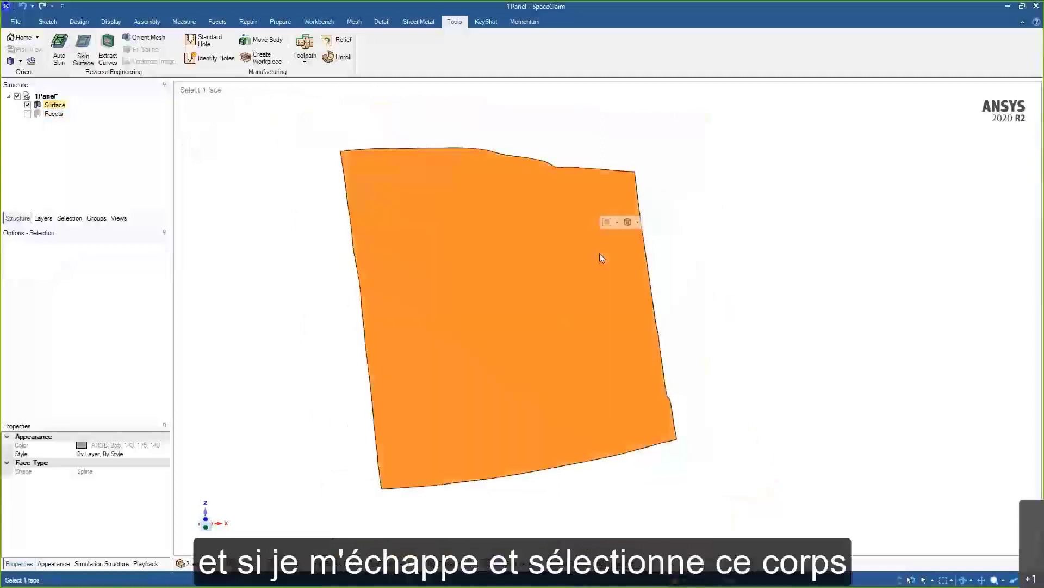
{"action": "left_click", "coordinate": [628, 223]}
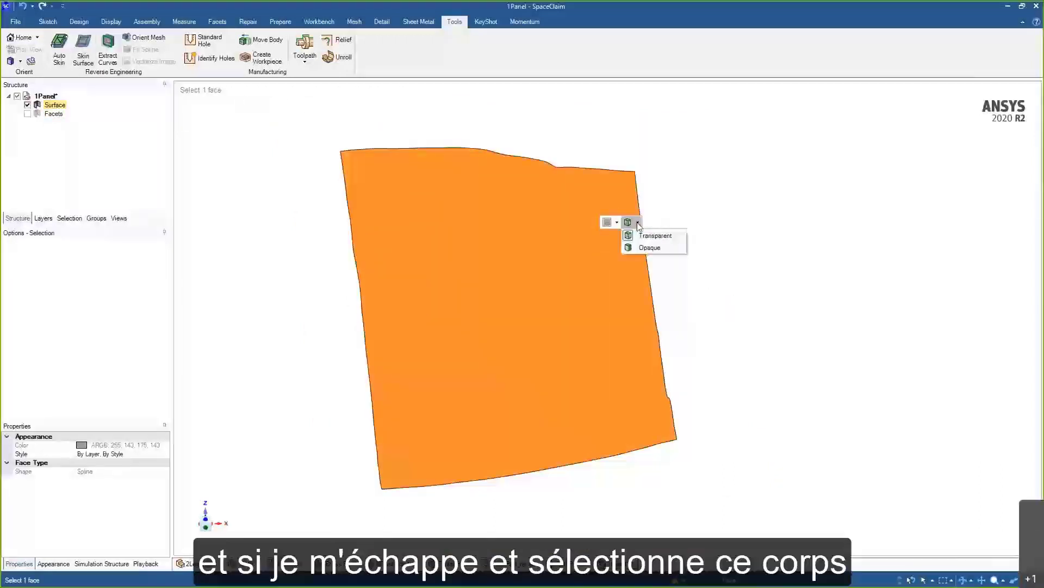
{"action": "left_click", "coordinate": [648, 247]}
{"action": "left_click", "coordinate": [676, 268]}
{"action": "scroll", "coordinate": [712, 299], "scroll_direction": "up", "scroll_amount": 3}
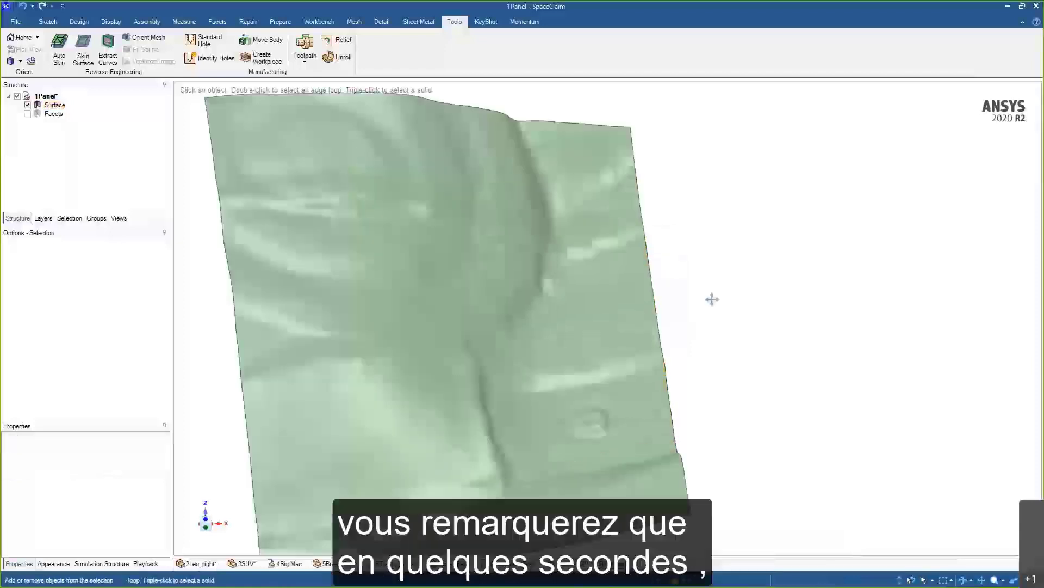
{"action": "mouse_move", "coordinate": [713, 300]}
{"action": "middle_mouse_down"}
{"action": "mouse_move", "coordinate": [730, 262]}
{"action": "mouse_move", "coordinate": [763, 285]}
{"action": "mouse_move", "coordinate": [716, 284]}
{"action": "middle_mouse_up"}
{"action": "left_click", "coordinate": [701, 286]}
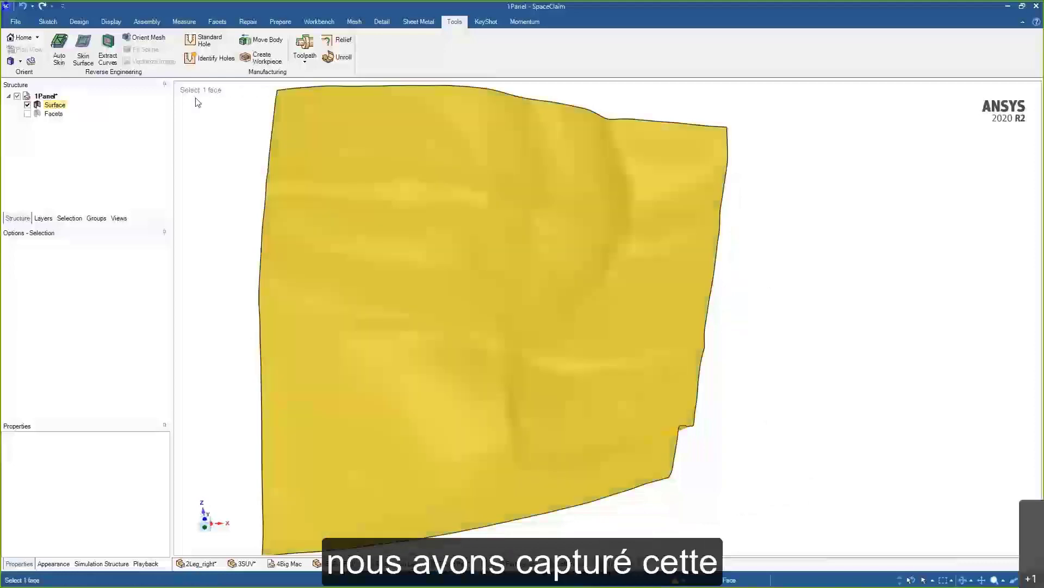
- Show the scanned facets again and compare them with the skin surface
{"action": "left_click", "coordinate": [27, 113]}
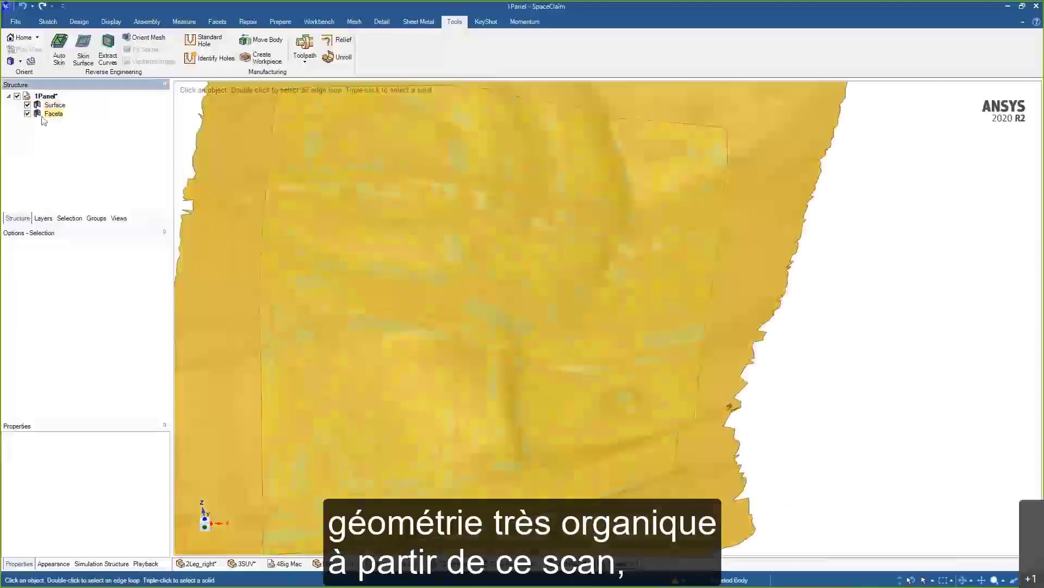
{"action": "scroll", "coordinate": [712, 381], "scroll_direction": "up", "scroll_amount": 10}
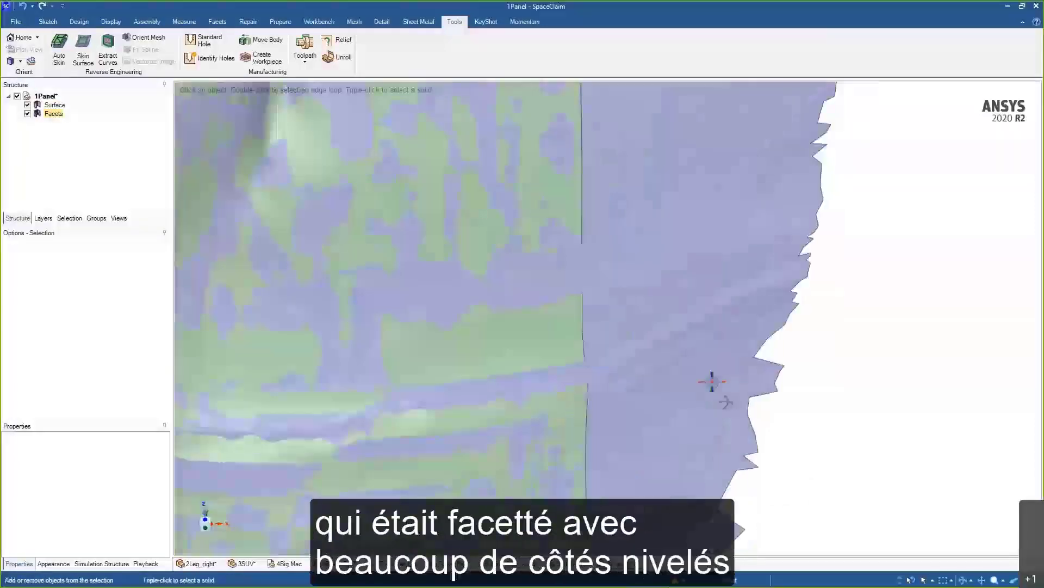
{"action": "scroll", "coordinate": [712, 381], "scroll_direction": "down", "scroll_amount": 10}
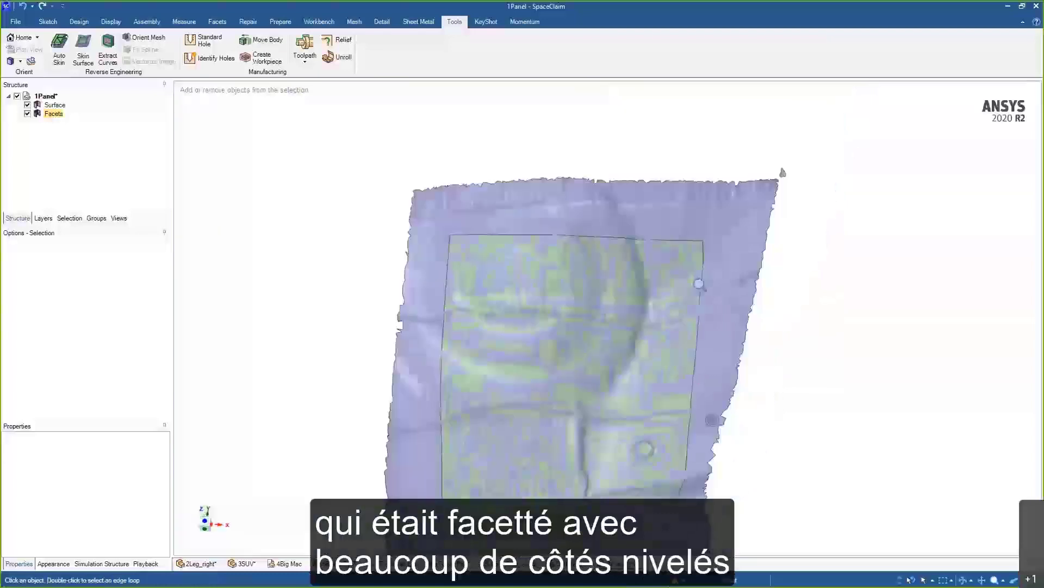
{"action": "middle_click_drag", "start_coordinate": [658, 365], "coordinate": [649, 322], "text": "shift"}
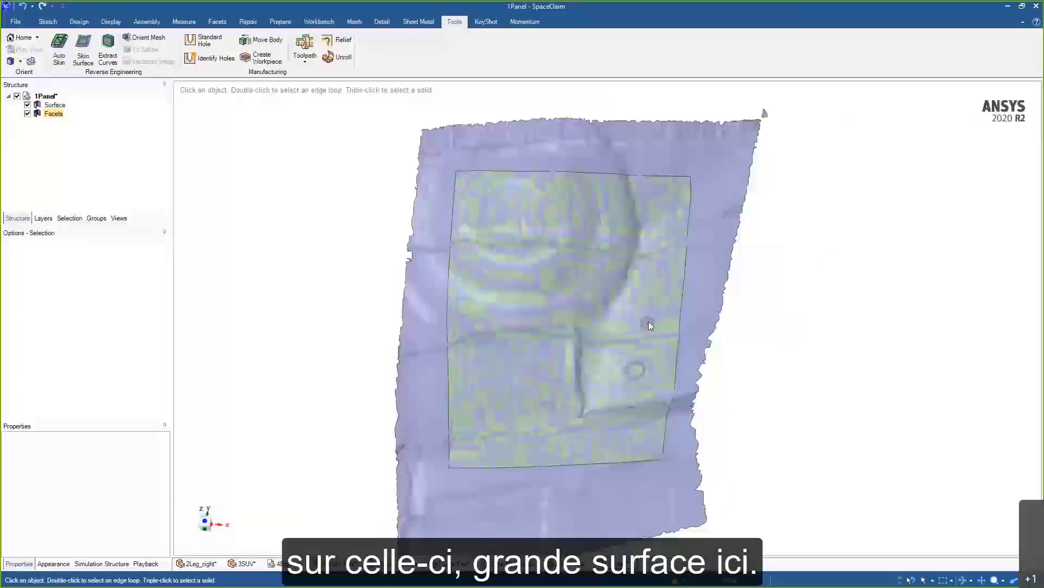
{"action": "middle_click_drag", "start_coordinate": [736, 363], "coordinate": [686, 241], "text": "ctrl"}
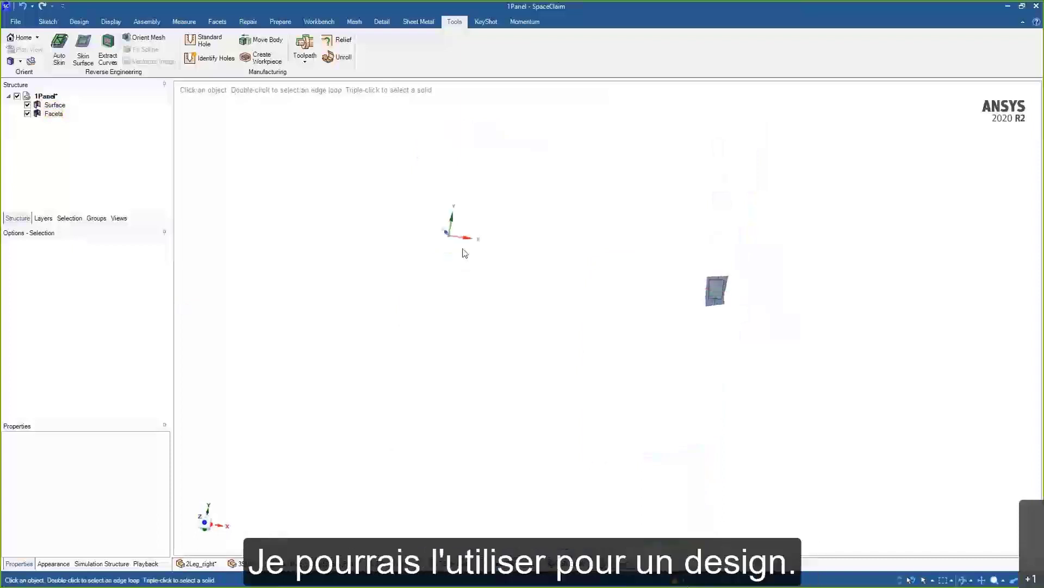
- Set up a sketch plane on the world origin's X and Y axes, viewed face-on over the scan, with no sketch tool active
{"action": "left_click", "coordinate": [453, 226]}
{"action": "key", "text": "k"}
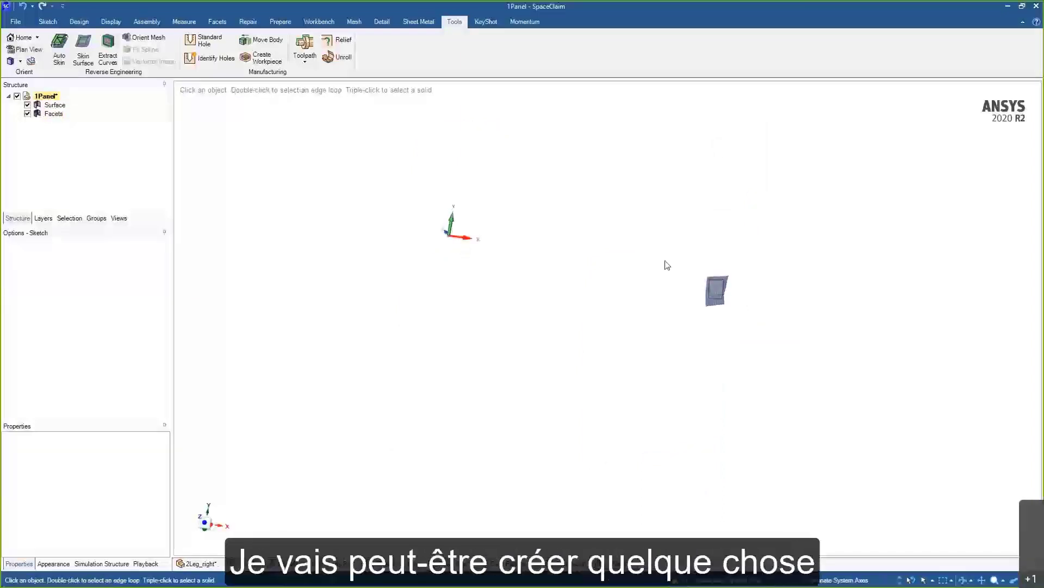
{"action": "mouse_move", "coordinate": [728, 285]}
{"action": "middle_mouse_down", "text": "ctrl"}
{"action": "mouse_move", "coordinate": [711, 359]}
{"action": "mouse_move", "coordinate": [496, 265]}
{"action": "middle_mouse_up", "text": "ctrl"}
{"action": "key", "text": "v"}
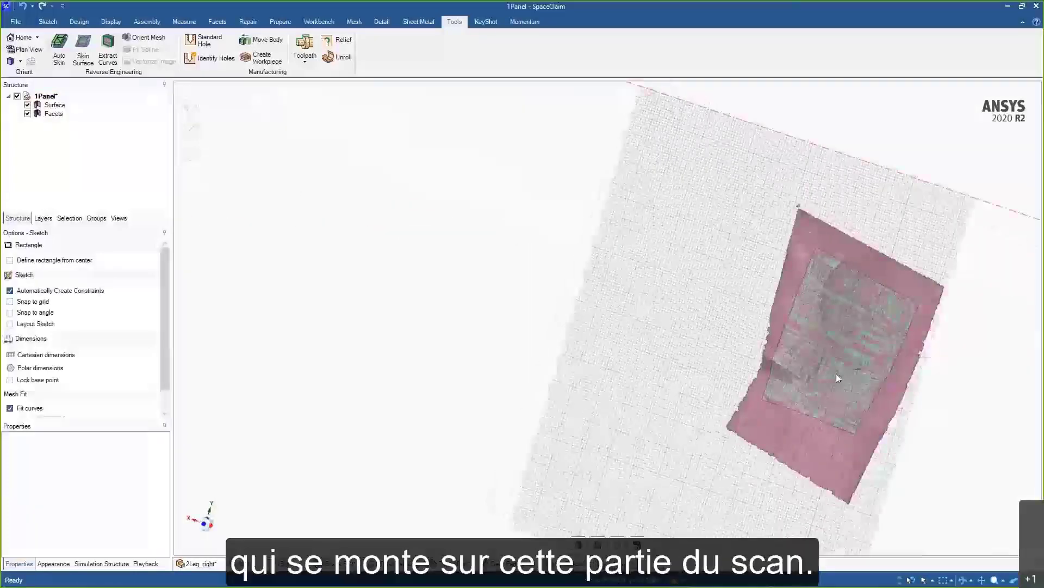
{"action": "scroll", "coordinate": [818, 315], "scroll_direction": "up", "scroll_amount": 5}
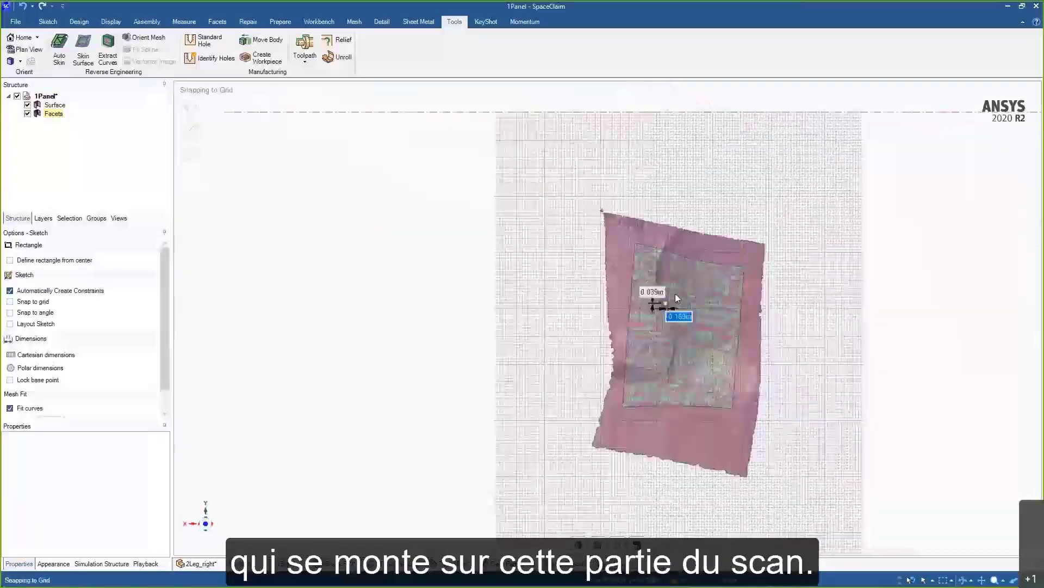
{"action": "scroll", "coordinate": [708, 327], "scroll_direction": "up", "scroll_amount": 2}
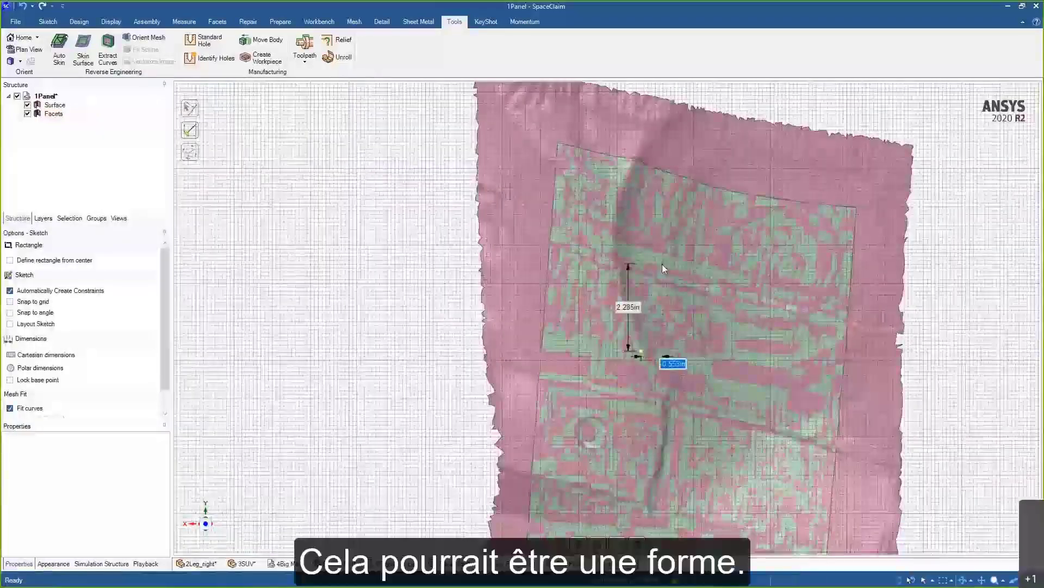
{"action": "key", "text": "Escape"}
- Sketch two circles of equal size, about 1.1 in in diameter, over the middle of the skin surface, the second diagonally below the first
{"action": "left_click", "coordinate": [621, 258]}
{"action": "left_click", "coordinate": [635, 275]}
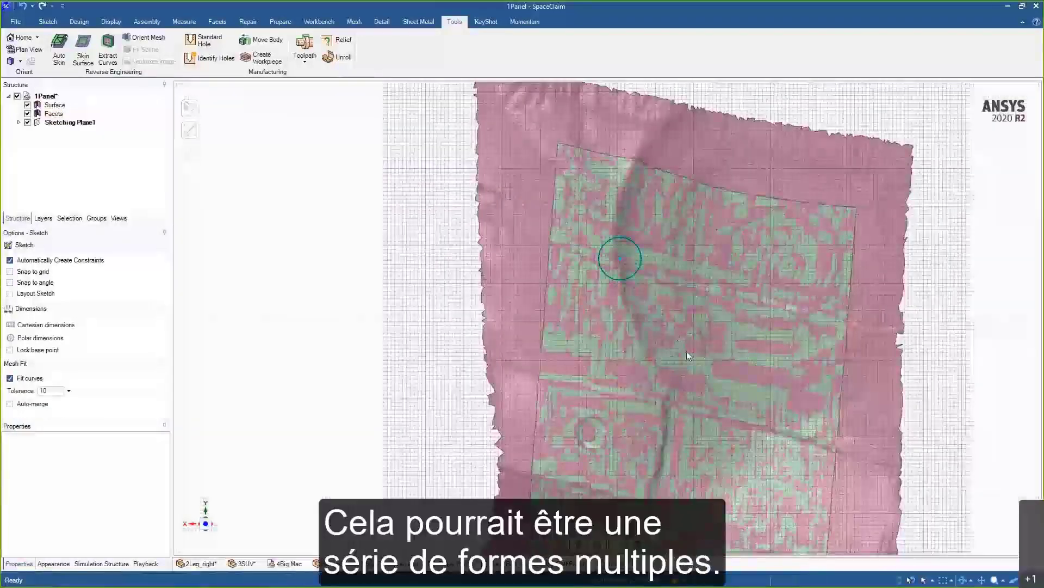
{"action": "left_click", "coordinate": [688, 348]}
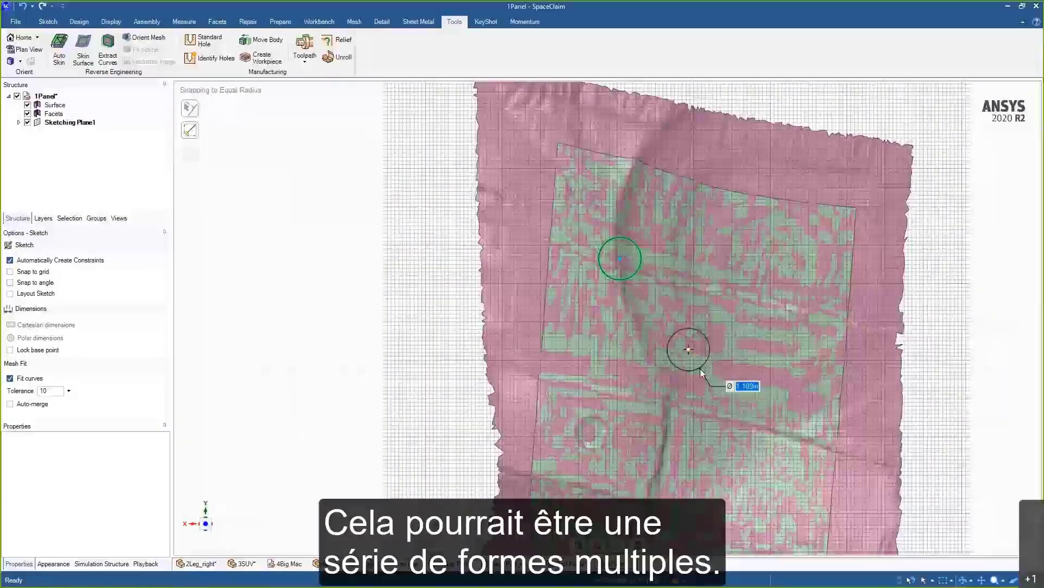
{"action": "left_click", "coordinate": [700, 368]}
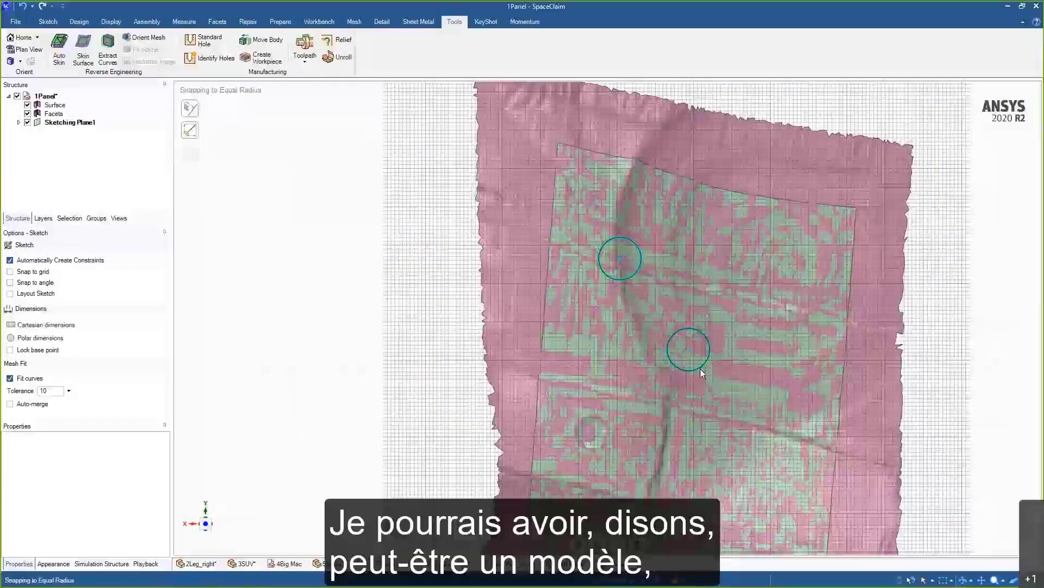
- Move the second circle closer to the first circle, keeping it diagonally below
{"action": "key", "text": "m"}
{"action": "left_click", "coordinate": [689, 349]}
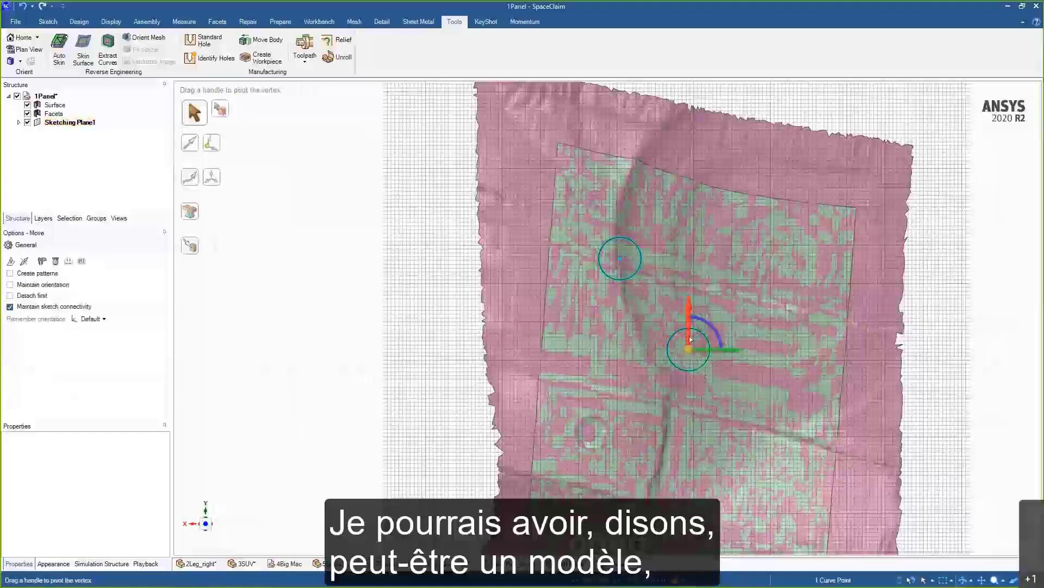
{"action": "left_click_drag", "start_coordinate": [690, 338], "coordinate": [669, 293]}
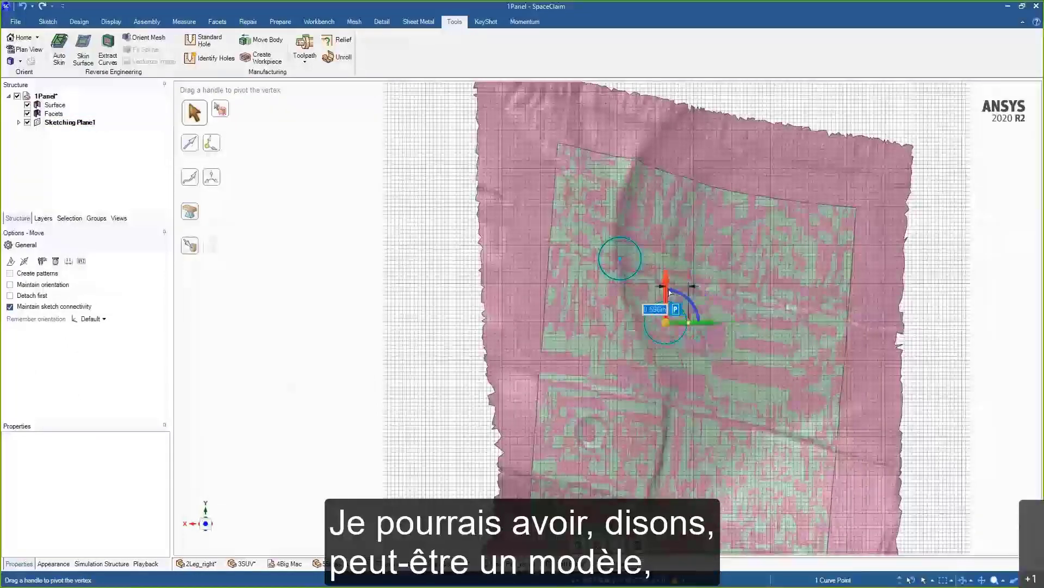
- Pattern the first circle around the second circle's centre to form a full ring of eight circles
{"action": "left_click", "coordinate": [641, 262]}
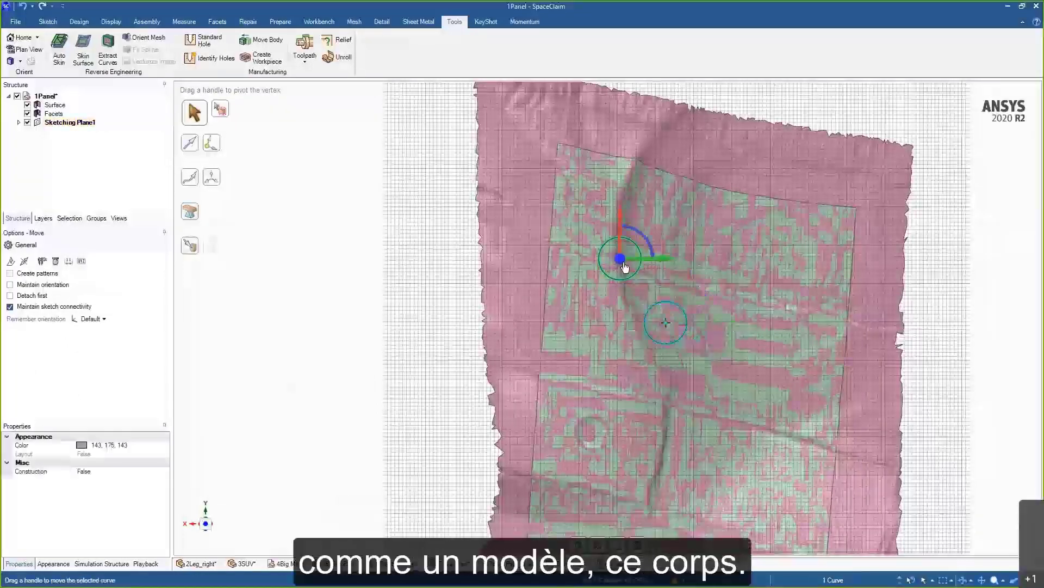
{"action": "left_click", "coordinate": [667, 323]}
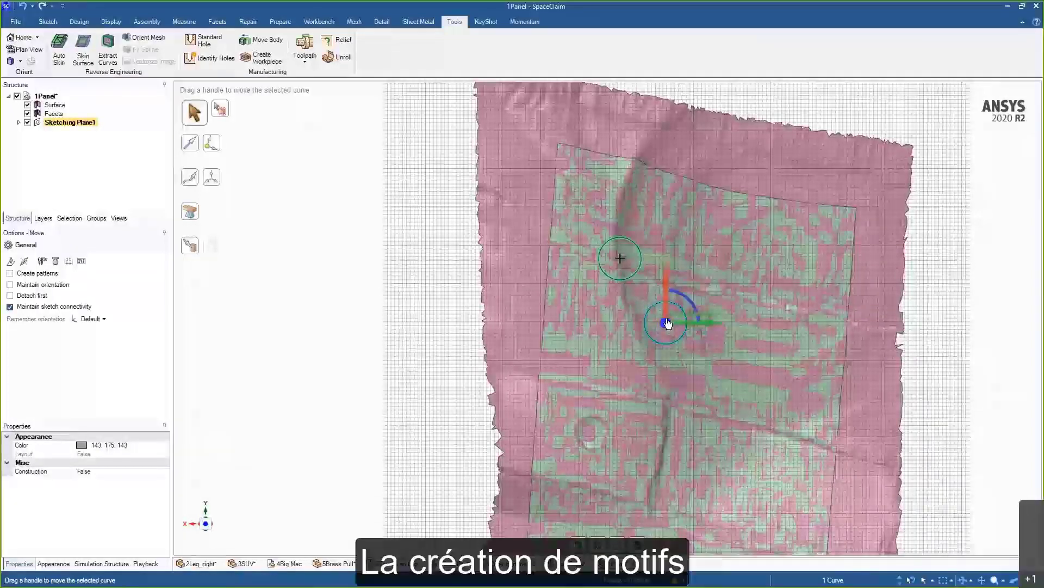
{"action": "left_click", "coordinate": [9, 273]}
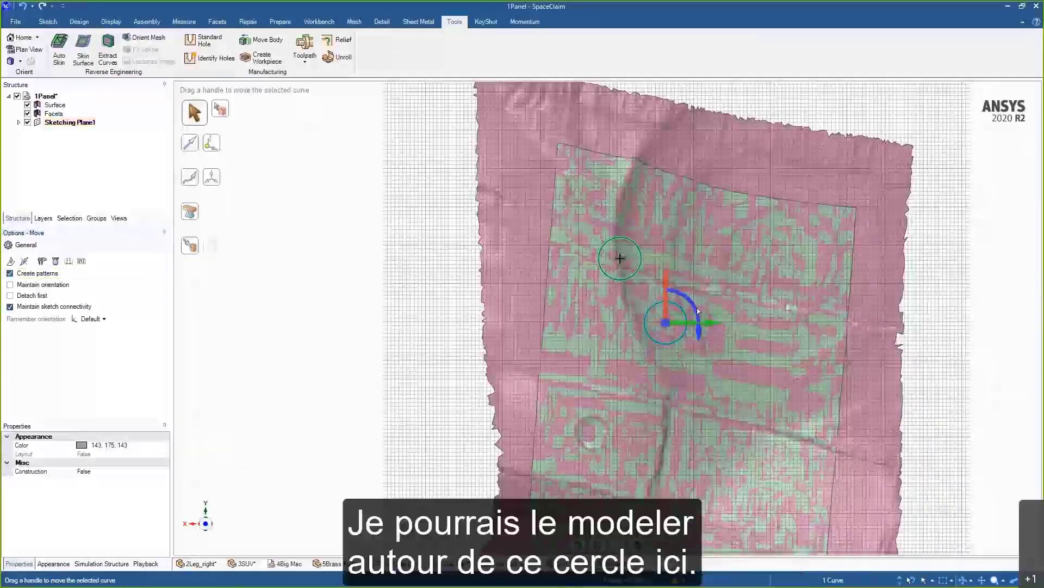
{"action": "left_click_drag", "start_coordinate": [697, 311], "coordinate": [713, 342]}
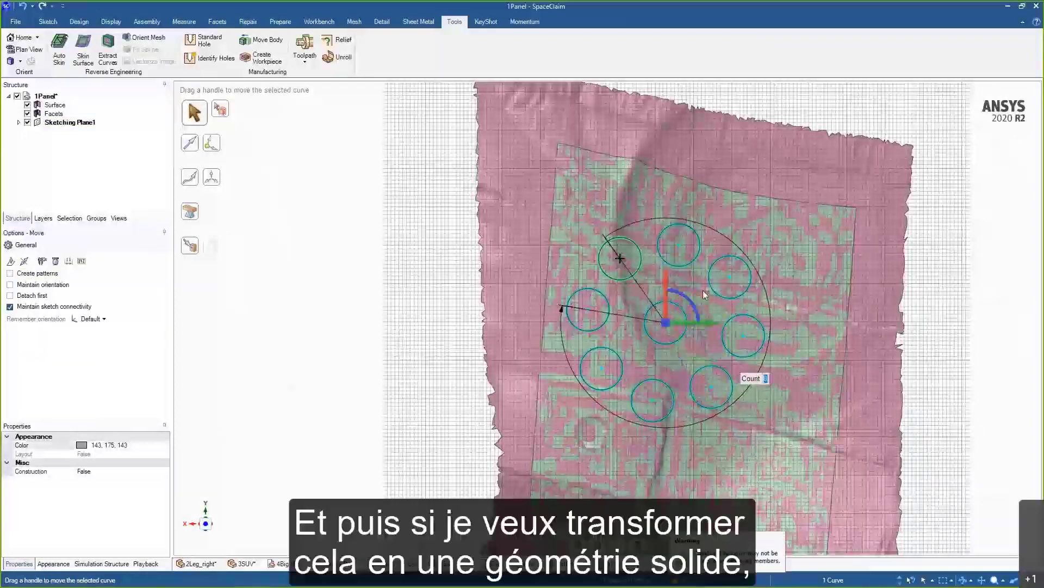
- Pull all nine circle faces upward about 28 in so they form solid cylinders passing through the scan
{"action": "key", "text": "p"}
{"action": "scroll", "coordinate": [697, 291], "scroll_direction": "down", "scroll_amount": 6}
{"action": "middle_click_drag", "start_coordinate": [698, 292], "coordinate": [692, 361]}
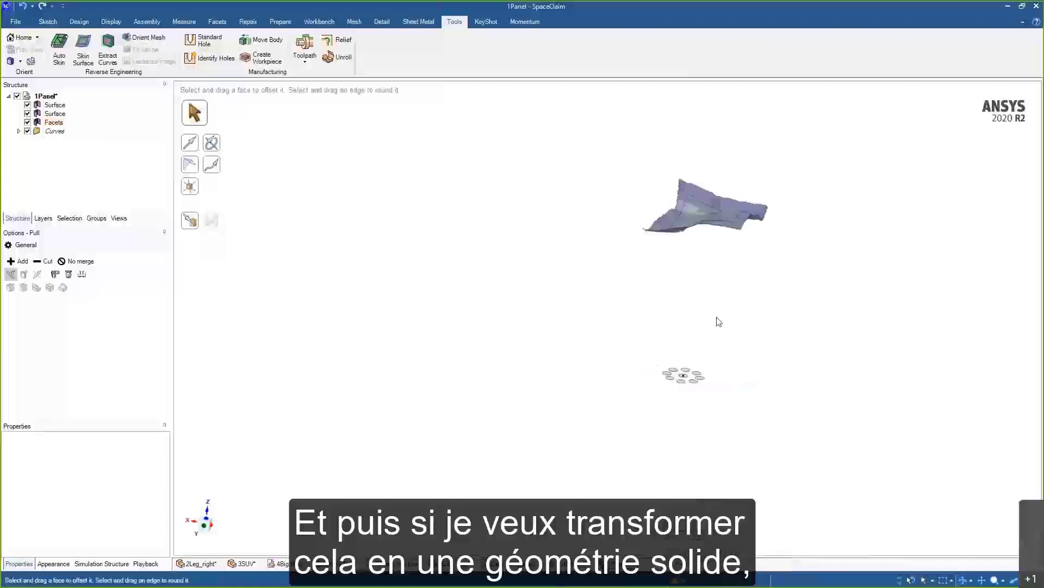
{"action": "left_click", "coordinate": [54, 113]}
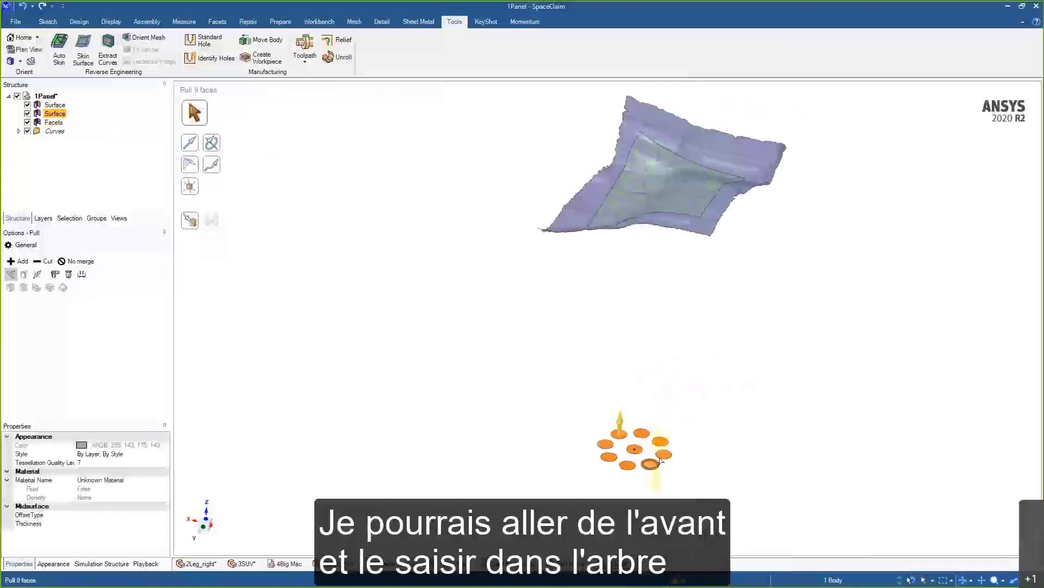
{"action": "left_click_drag", "start_coordinate": [668, 426], "coordinate": [655, 131]}
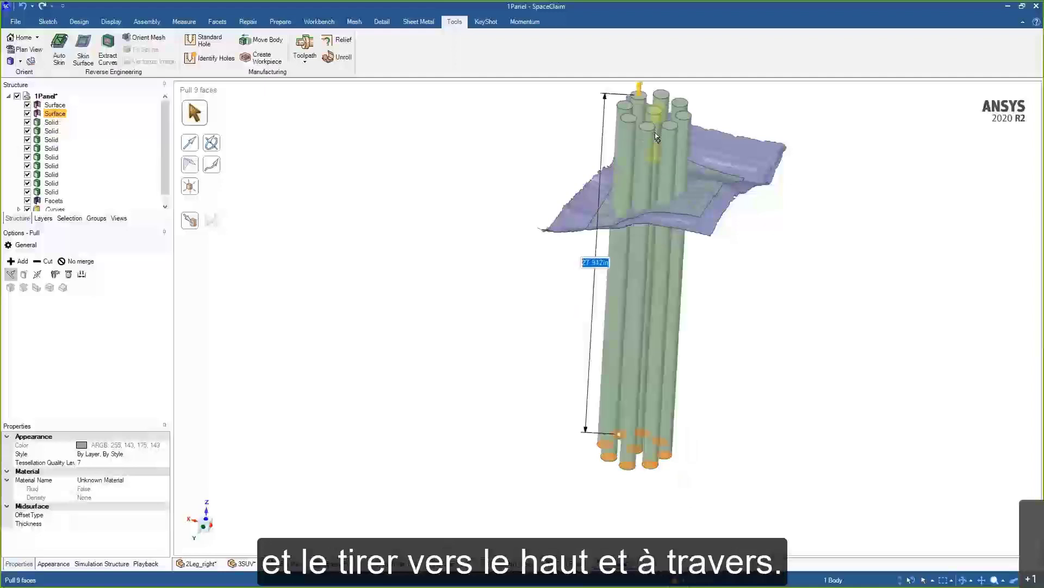
{"action": "middle_click_drag", "start_coordinate": [749, 215], "coordinate": [745, 327], "text": "shift"}
{"action": "key", "text": "Escape"}
- Split all nine cylinders with Split Body, using the skin surface as the cutter
{"action": "middle_click_drag", "start_coordinate": [613, 288], "coordinate": [613, 299]}
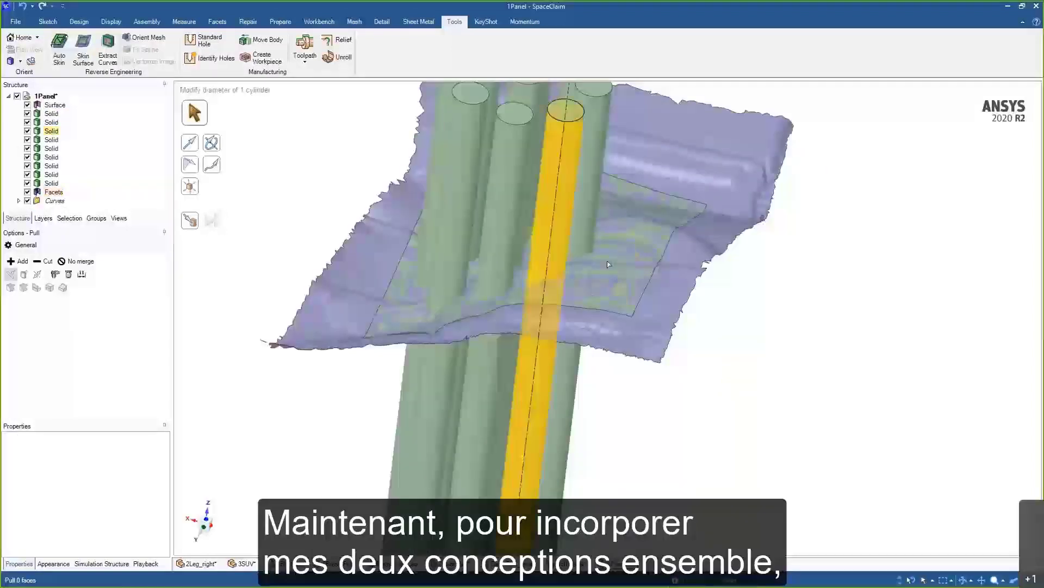
{"action": "scroll", "coordinate": [644, 332], "scroll_direction": "down", "scroll_amount": 3}
{"action": "left_click", "coordinate": [79, 23]}
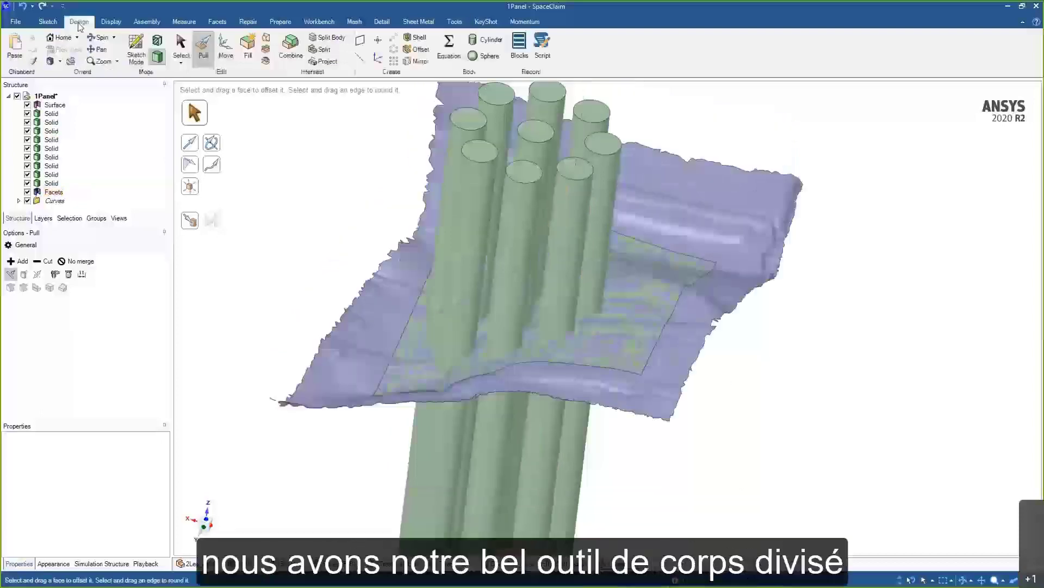
{"action": "left_click", "coordinate": [325, 38]}
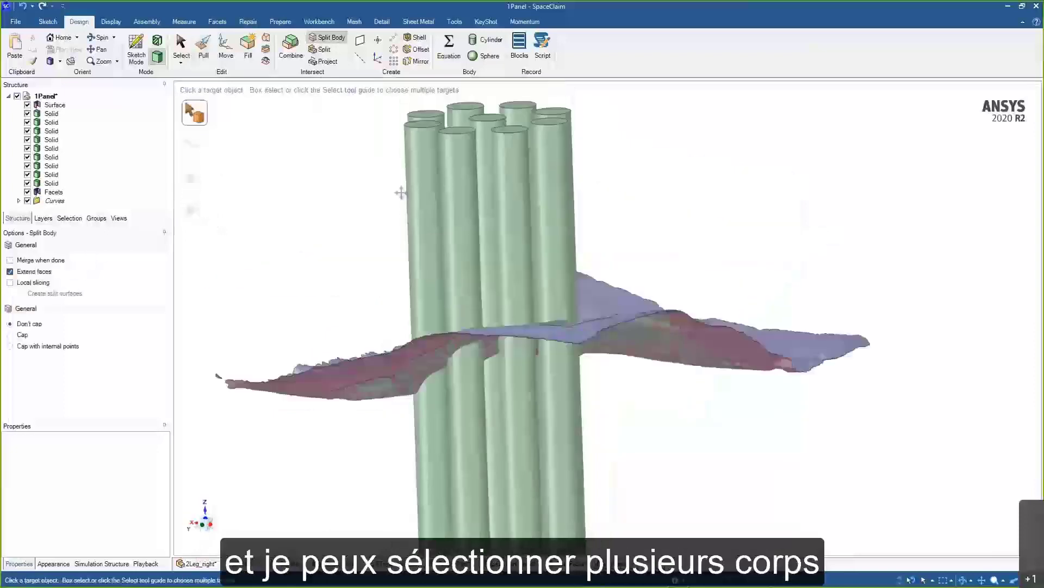
{"action": "middle_click_drag", "start_coordinate": [402, 193], "coordinate": [425, 195], "text": "shift"}
{"action": "left_click_drag", "start_coordinate": [645, 187], "coordinate": [382, 143]}
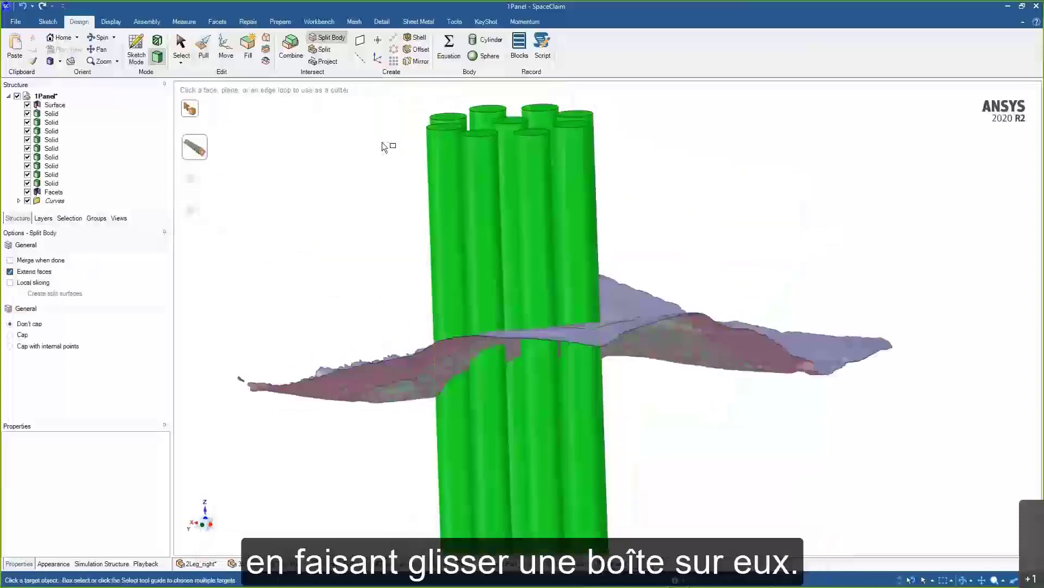
{"action": "middle_click_drag", "start_coordinate": [380, 150], "coordinate": [405, 207]}
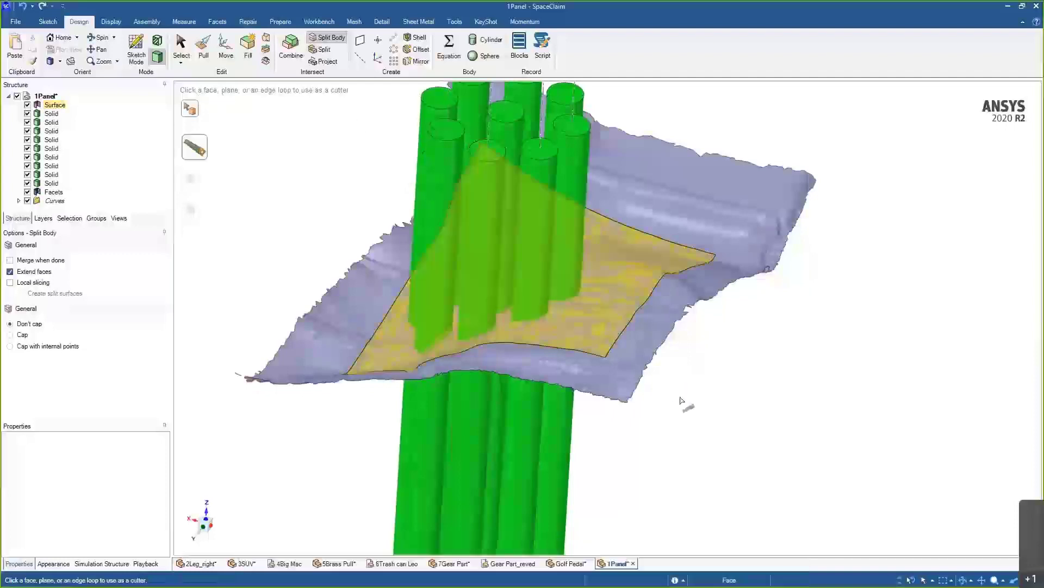
{"action": "left_click", "coordinate": [645, 352]}
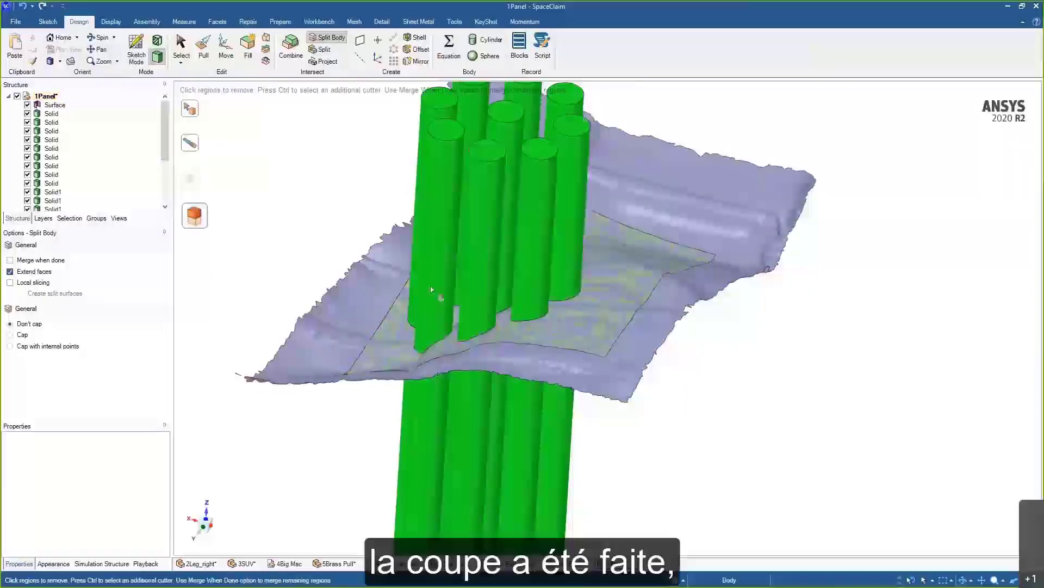
- Remove the cylinder pieces below the skin surface and leave Split Body
{"action": "middle_click_drag", "start_coordinate": [527, 439], "coordinate": [657, 360]}
{"action": "left_click_drag", "start_coordinate": [674, 361], "coordinate": [374, 314]}
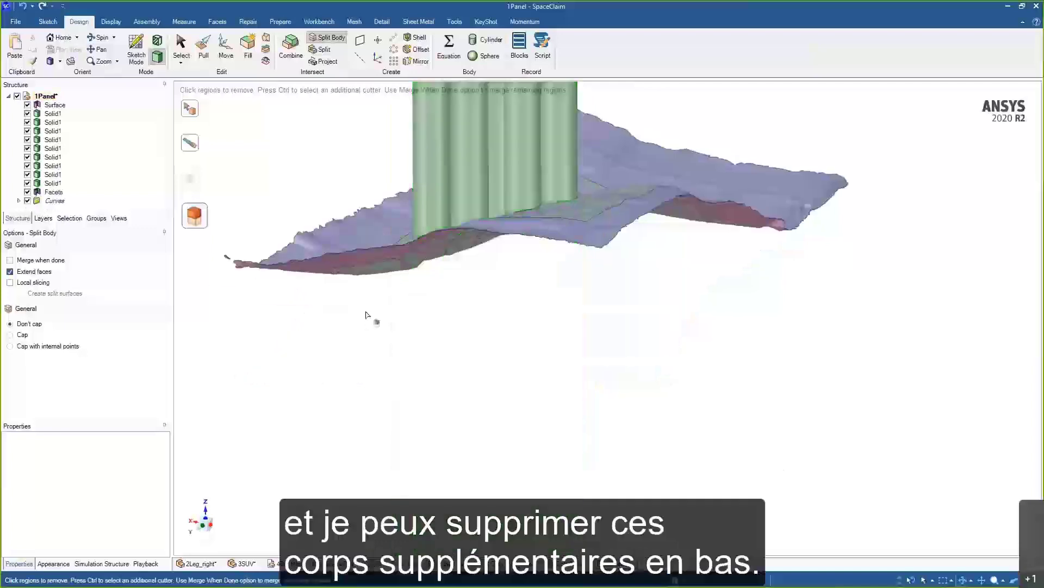
{"action": "middle_click_drag", "start_coordinate": [373, 315], "coordinate": [549, 414]}
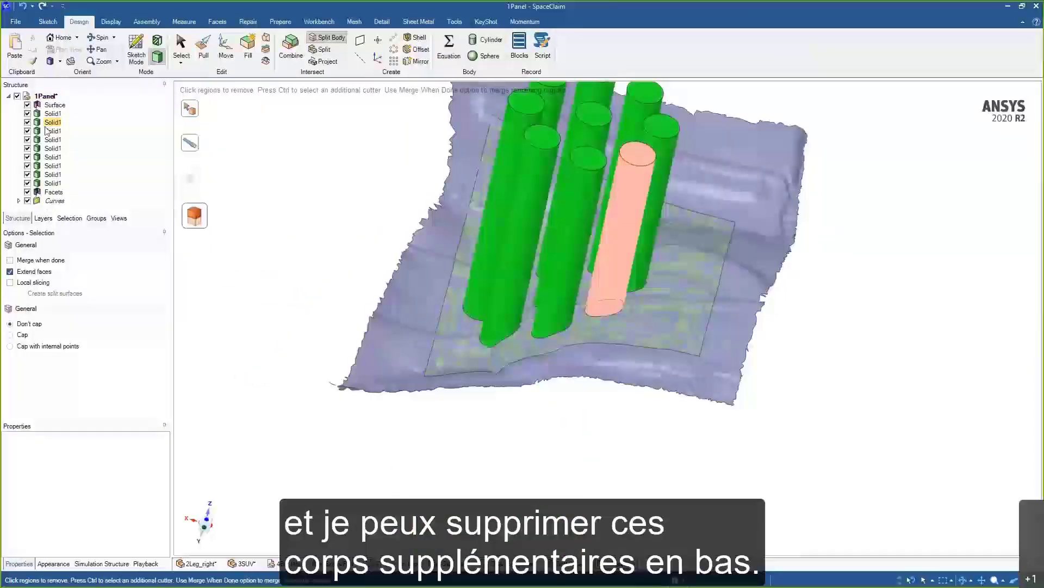
{"action": "key", "text": "Escape"}
- Hide the skin surface and the scanned facets and examine the trimmed lower ends of the cylinders
{"action": "left_click", "coordinate": [28, 104]}
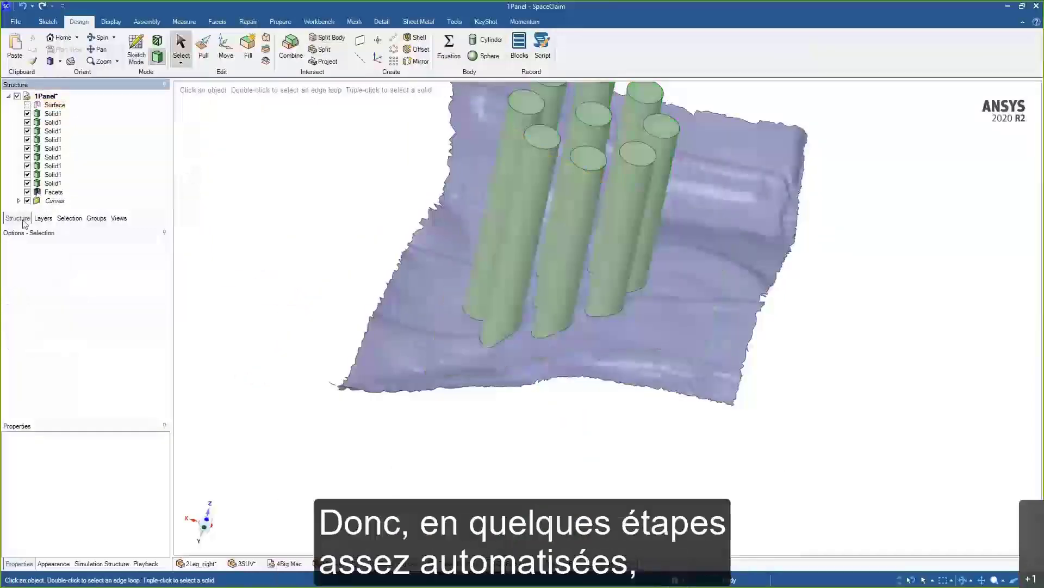
{"action": "left_click", "coordinate": [27, 191]}
{"action": "middle_click_drag", "start_coordinate": [577, 305], "coordinate": [677, 337]}
{"action": "left_click", "coordinate": [678, 337]}
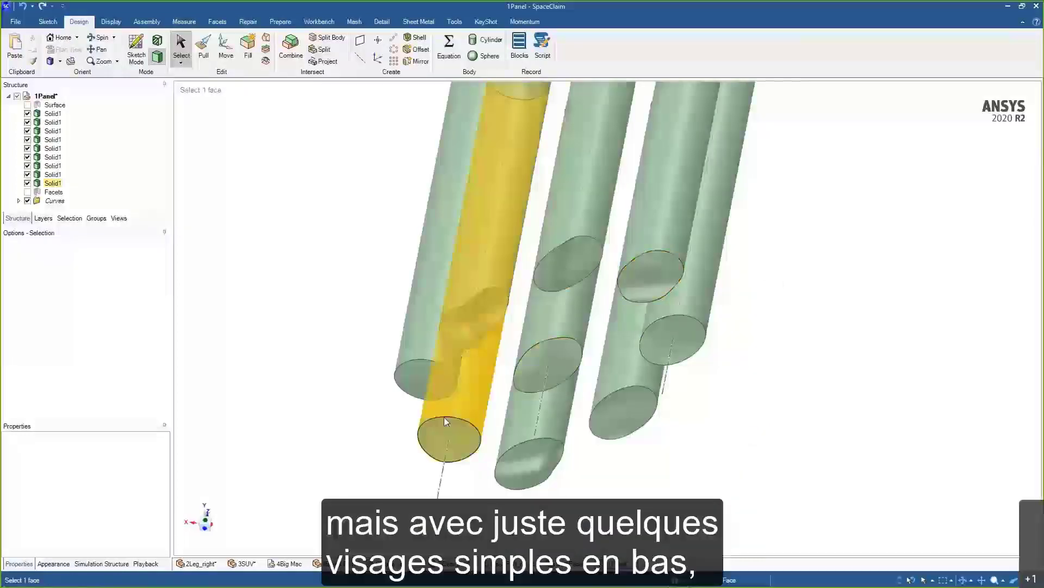
- Show the scanned facets again and inspect how the cylinders meet the scan
{"action": "left_click", "coordinate": [27, 192]}
{"action": "middle_click_drag", "start_coordinate": [587, 335], "coordinate": [794, 375]}
{"action": "middle_click_drag", "start_coordinate": [782, 458], "coordinate": [761, 439]}
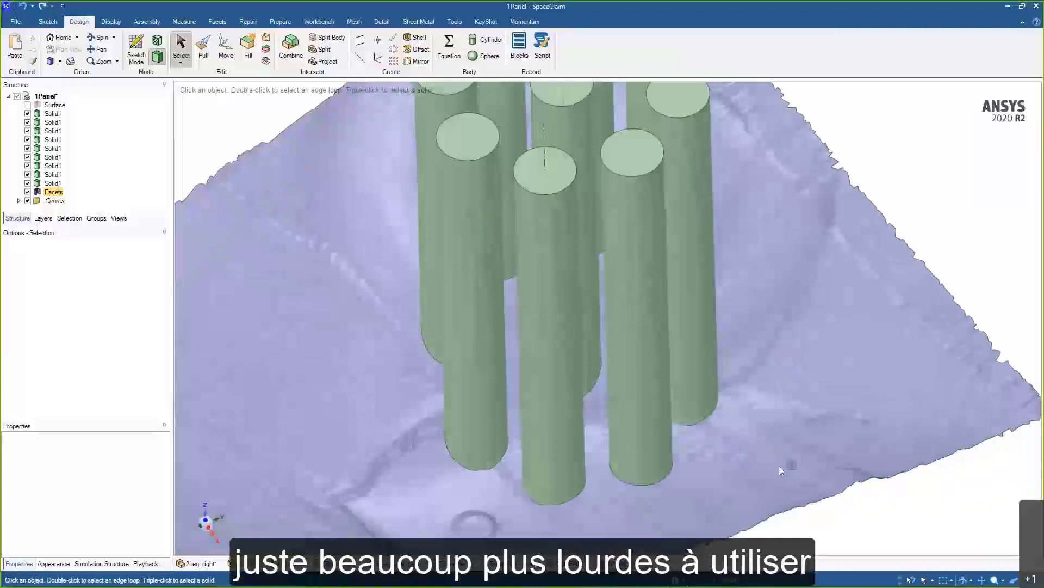
{"action": "middle_click_drag", "start_coordinate": [799, 456], "coordinate": [797, 433]}
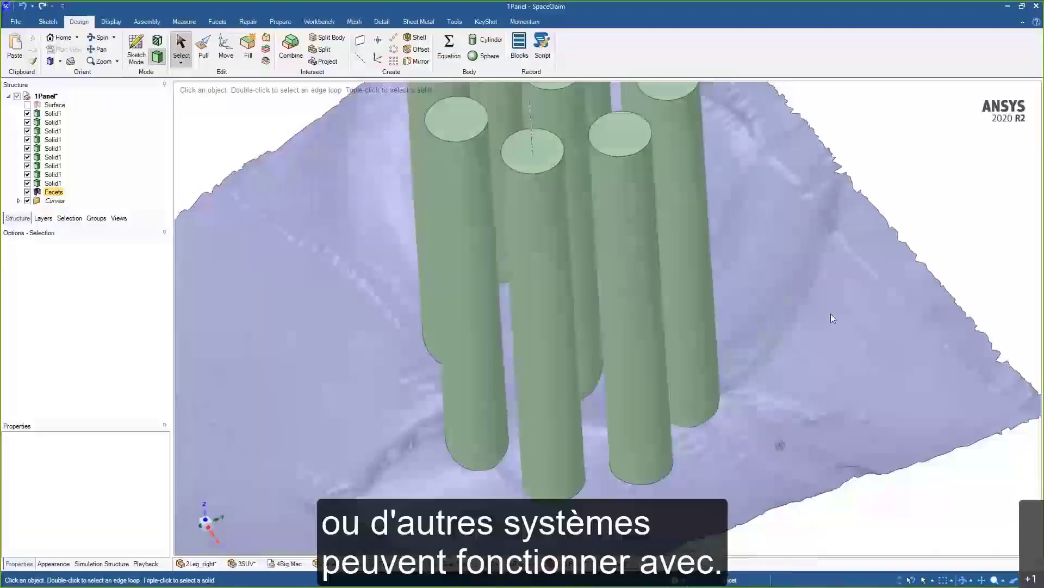
{"action": "middle_click", "coordinate": [887, 245]}
{"action": "middle_click_drag", "start_coordinate": [918, 240], "coordinate": [906, 187]}
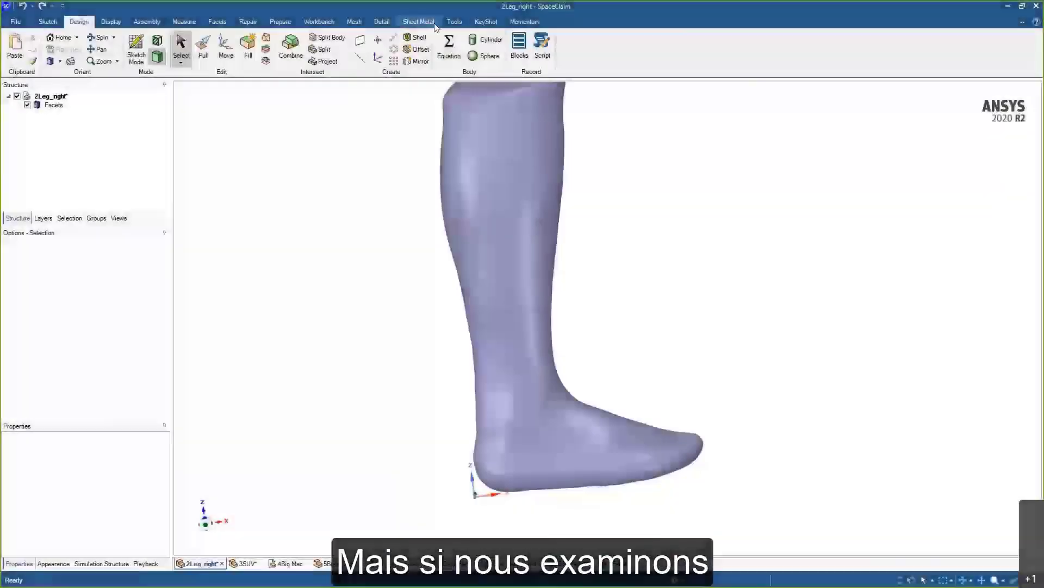
- Start Skin Surface on the leg scan in the 2Leg_right document and draw a rectangular patch boundary over the calf
{"action": "left_click", "coordinate": [454, 21]}
{"action": "left_click", "coordinate": [83, 50]}
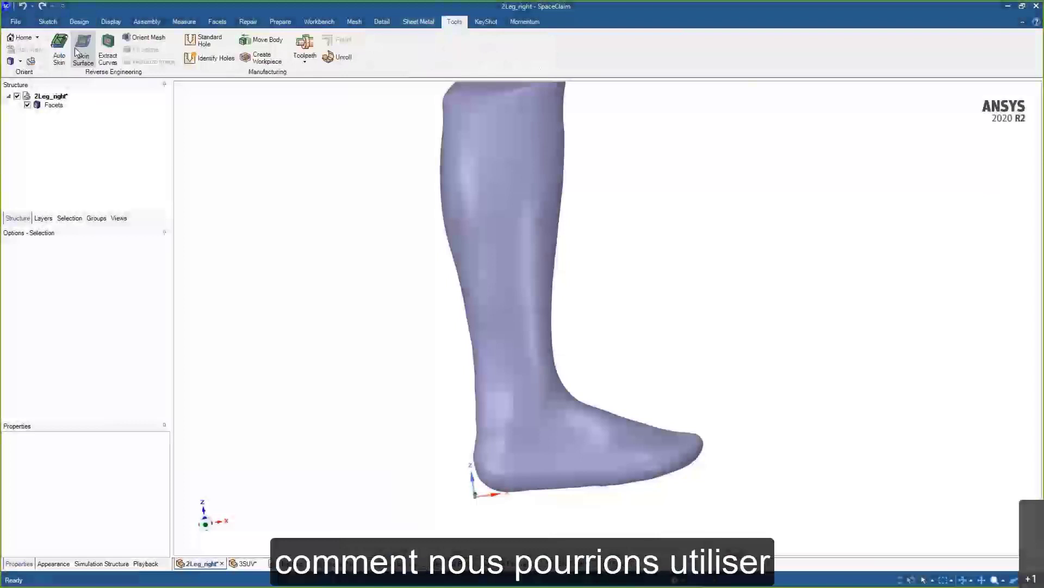
{"action": "middle_click_drag", "start_coordinate": [327, 207], "coordinate": [416, 267]}
{"action": "scroll", "coordinate": [416, 267], "scroll_direction": "up", "scroll_amount": 3}
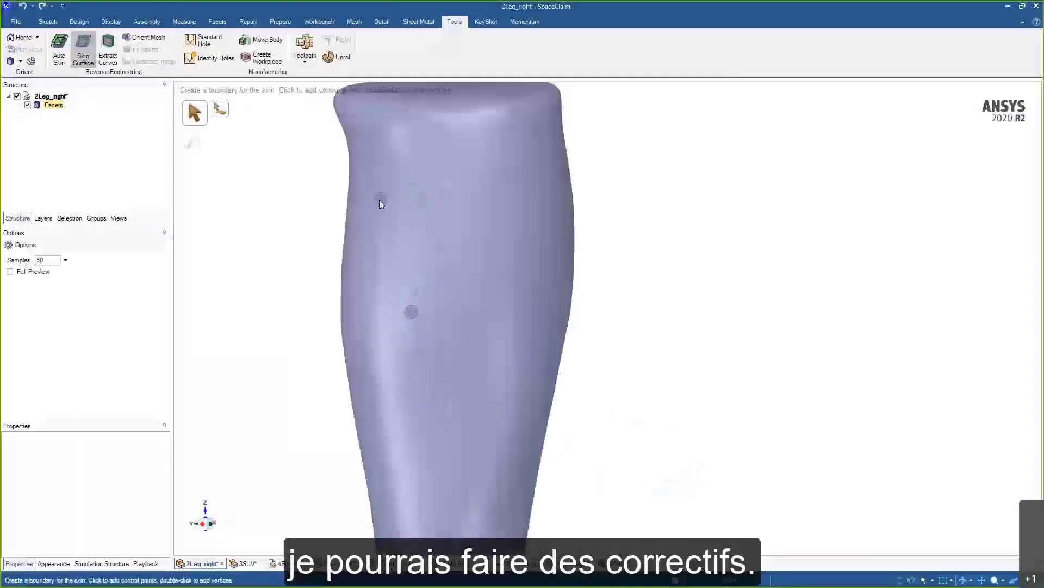
{"action": "left_click_drag", "start_coordinate": [372, 194], "coordinate": [531, 417]}
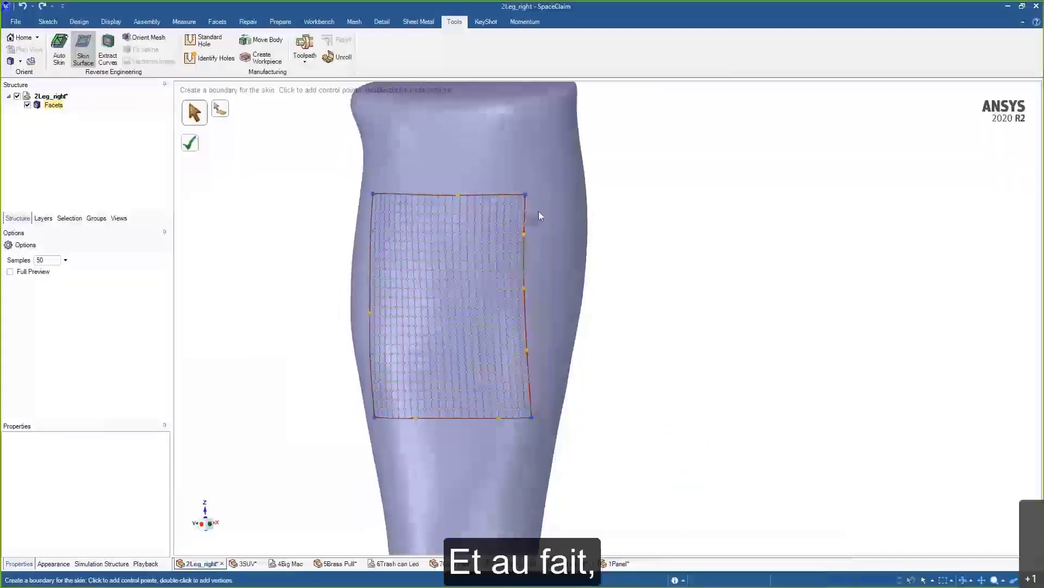
- Reshape the patch by shifting its upper corner, arching its upper edge and adding a side control point, and create the skin surface
{"action": "mouse_move", "coordinate": [527, 197]}
{"action": "left_mouse_down"}
{"action": "mouse_move", "coordinate": [553, 170]}
{"action": "mouse_move", "coordinate": [531, 175]}
{"action": "mouse_move", "coordinate": [512, 207]}
{"action": "mouse_move", "coordinate": [524, 191]}
{"action": "left_mouse_up"}
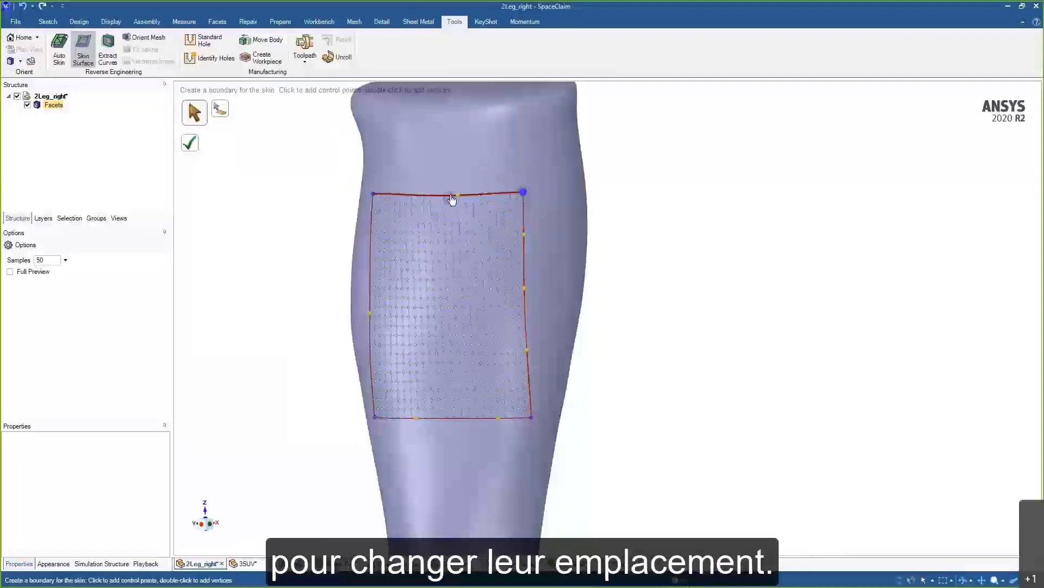
{"action": "left_click_drag", "start_coordinate": [459, 193], "coordinate": [448, 183]}
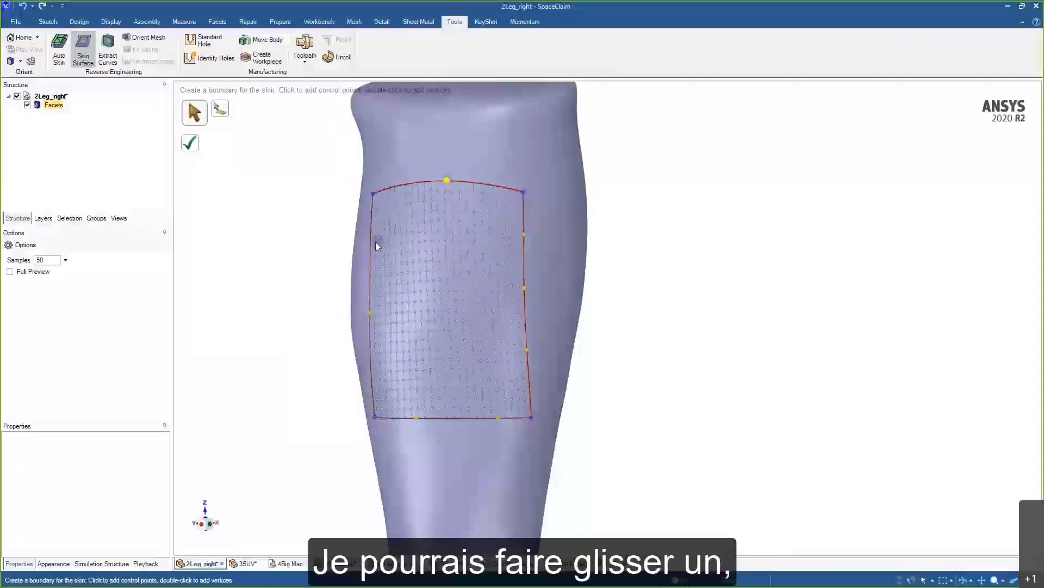
{"action": "mouse_move", "coordinate": [375, 242]}
{"action": "left_mouse_down"}
{"action": "mouse_move", "coordinate": [395, 251]}
{"action": "mouse_move", "coordinate": [354, 251]}
{"action": "mouse_move", "coordinate": [373, 253]}
{"action": "left_mouse_up"}
{"action": "middle_click_drag", "start_coordinate": [374, 252], "coordinate": [397, 294]}
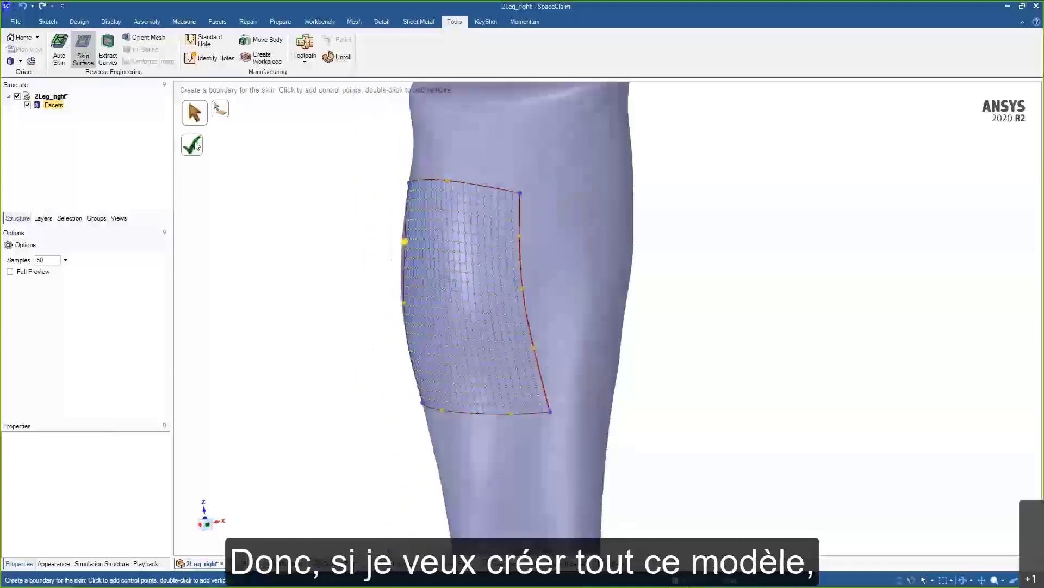
{"action": "key", "text": "Return"}
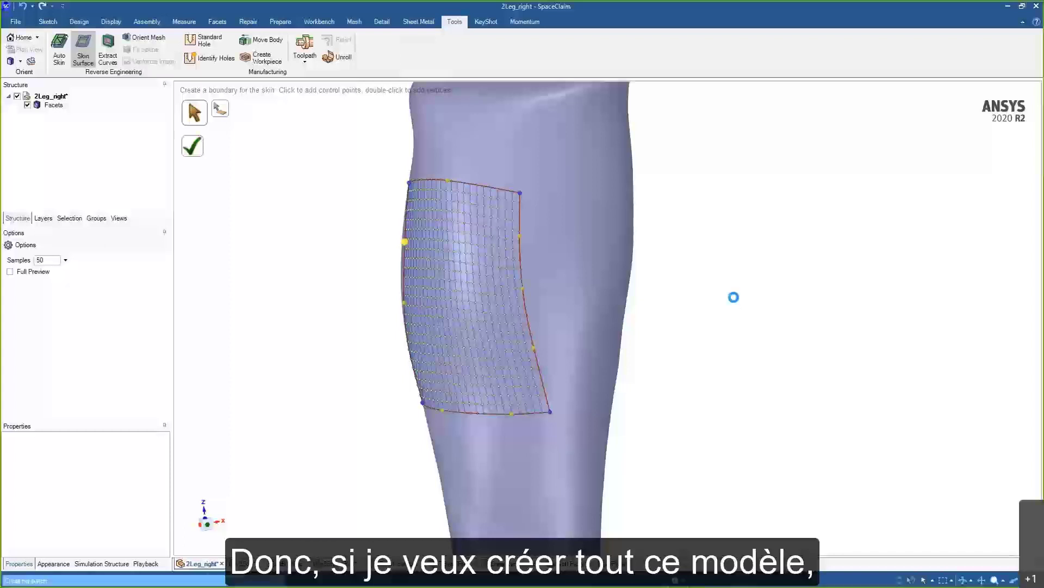
- Outline a second four-sided patch on another side of the calf, with one control point along each edge, and create its skin surface
{"action": "mouse_move", "coordinate": [734, 300]}
{"action": "middle_mouse_down"}
{"action": "mouse_move", "coordinate": [543, 271]}
{"action": "mouse_move", "coordinate": [556, 289]}
{"action": "middle_mouse_up"}
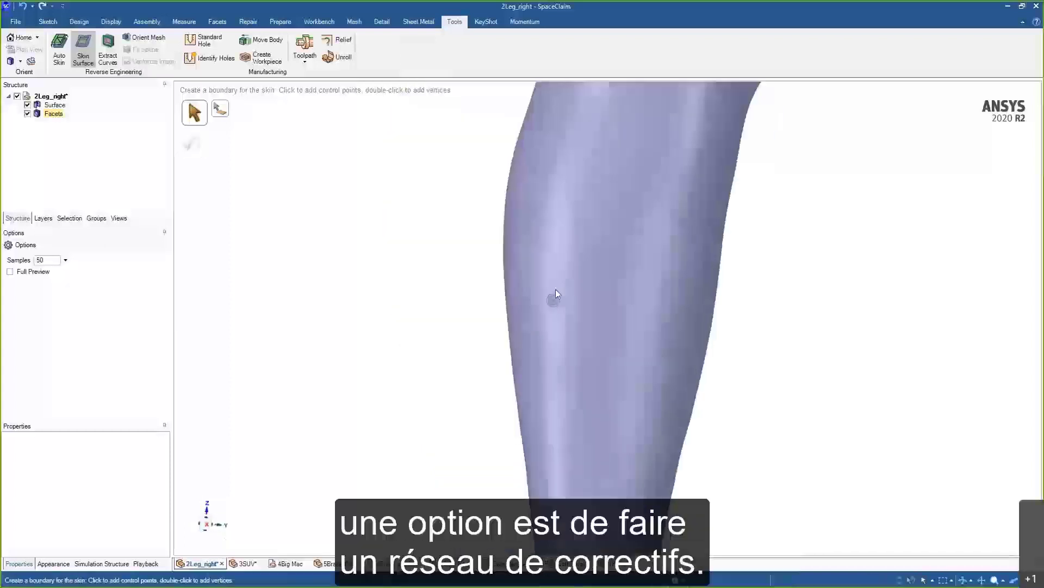
{"action": "left_click", "coordinate": [592, 175]}
{"action": "left_click", "coordinate": [544, 261]}
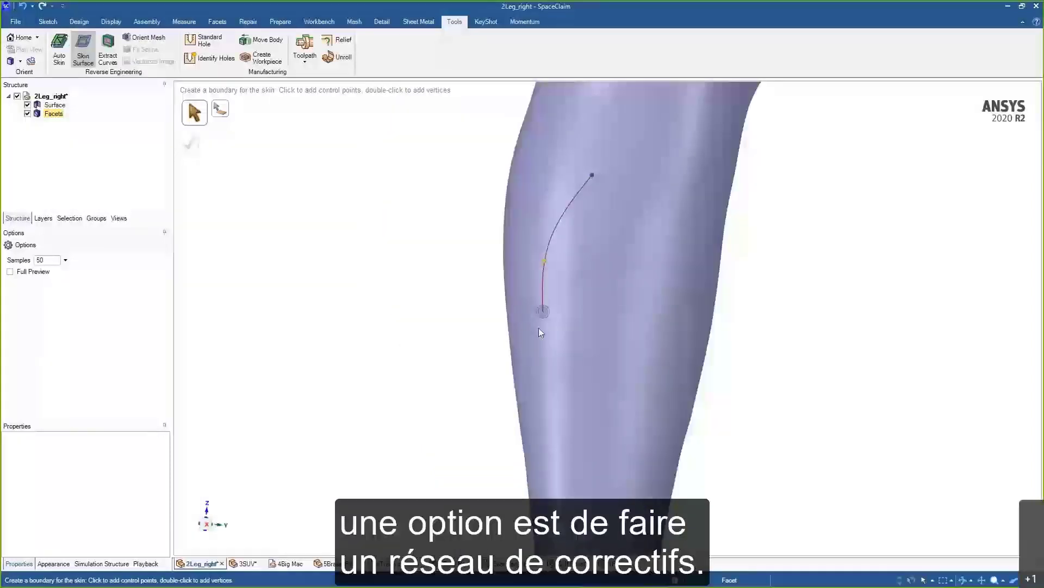
{"action": "double_click", "coordinate": [537, 376]}
{"action": "middle_click_drag", "start_coordinate": [579, 390], "coordinate": [671, 399]}
{"action": "left_click", "coordinate": [629, 394]}
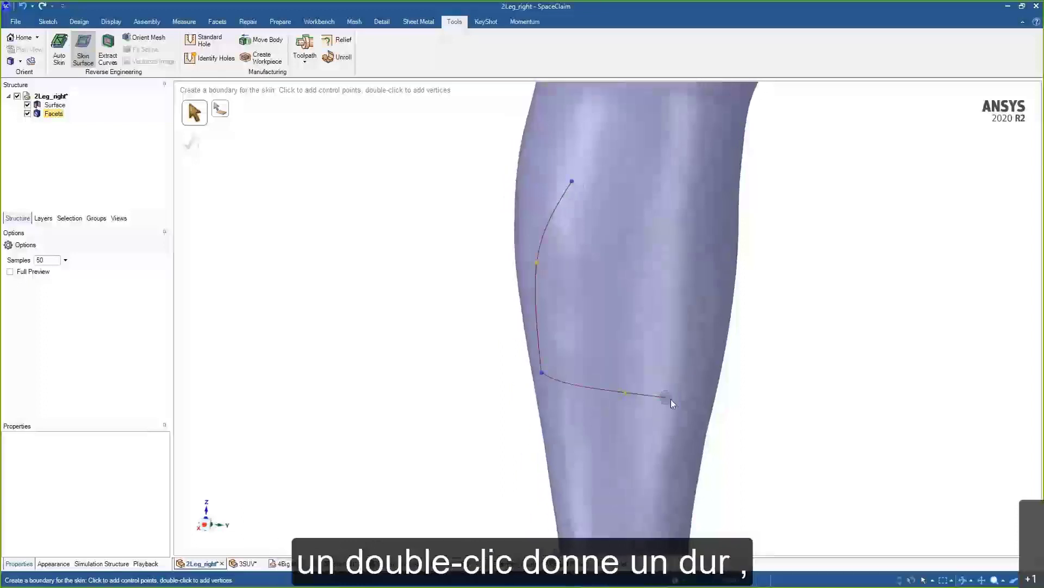
{"action": "double_click", "coordinate": [684, 400]}
{"action": "left_click", "coordinate": [680, 314]}
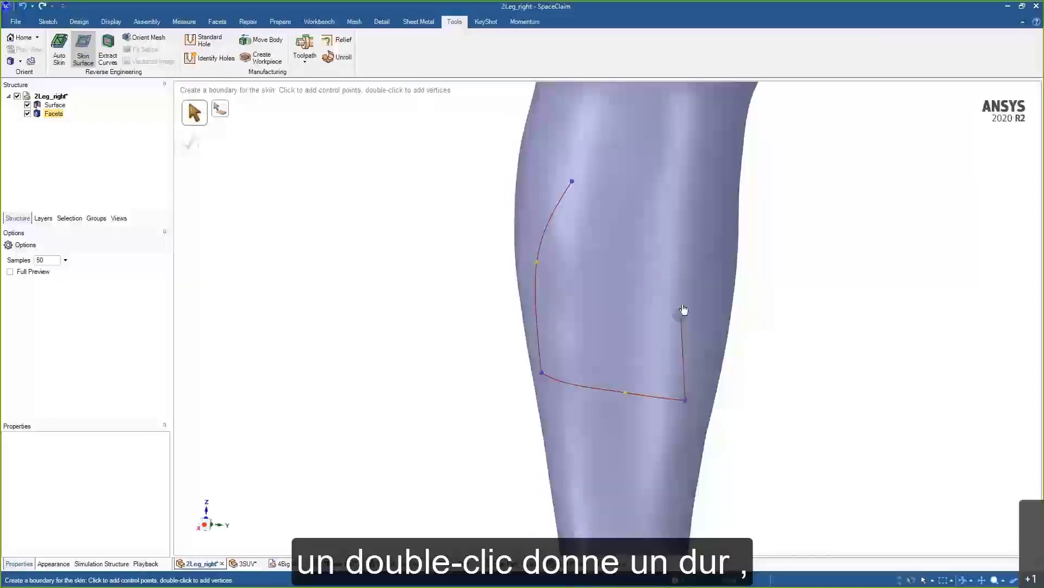
{"action": "double_click", "coordinate": [703, 206]}
{"action": "left_click", "coordinate": [639, 191]}
{"action": "double_click", "coordinate": [572, 182]}
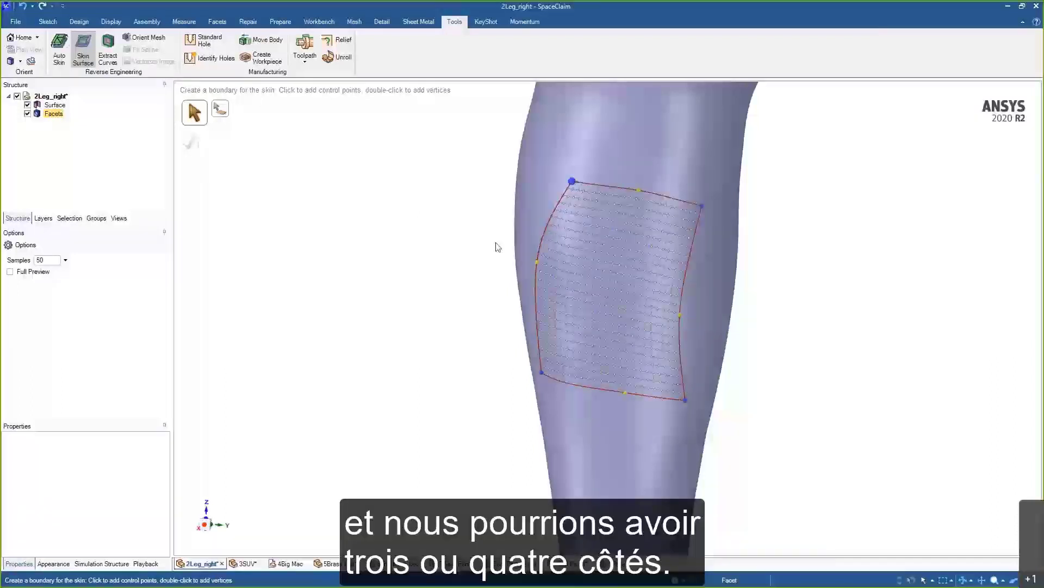
{"action": "left_click", "coordinate": [192, 146]}
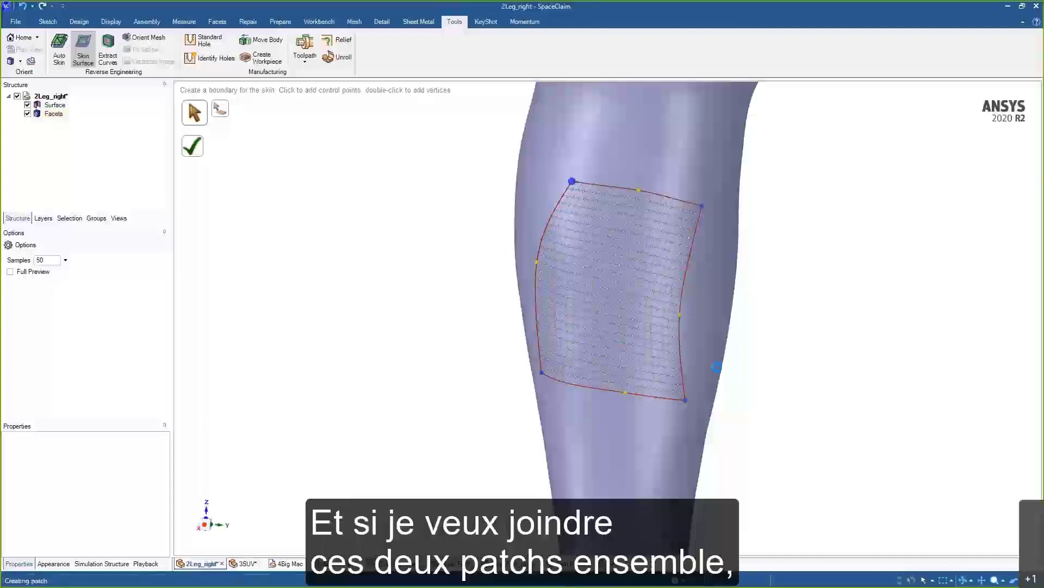
- Bridge the facing edges of the two calf patches with a skin surface, adjusting the midpoint of its upper edge before creating it
{"action": "middle_click_drag", "start_coordinate": [781, 338], "coordinate": [555, 321]}
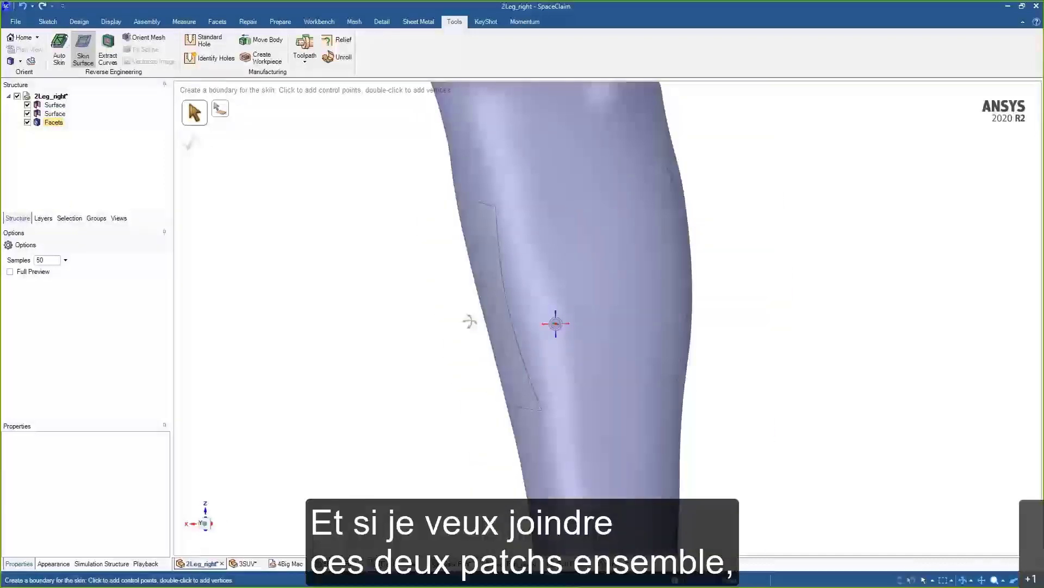
{"action": "left_click", "coordinate": [218, 115]}
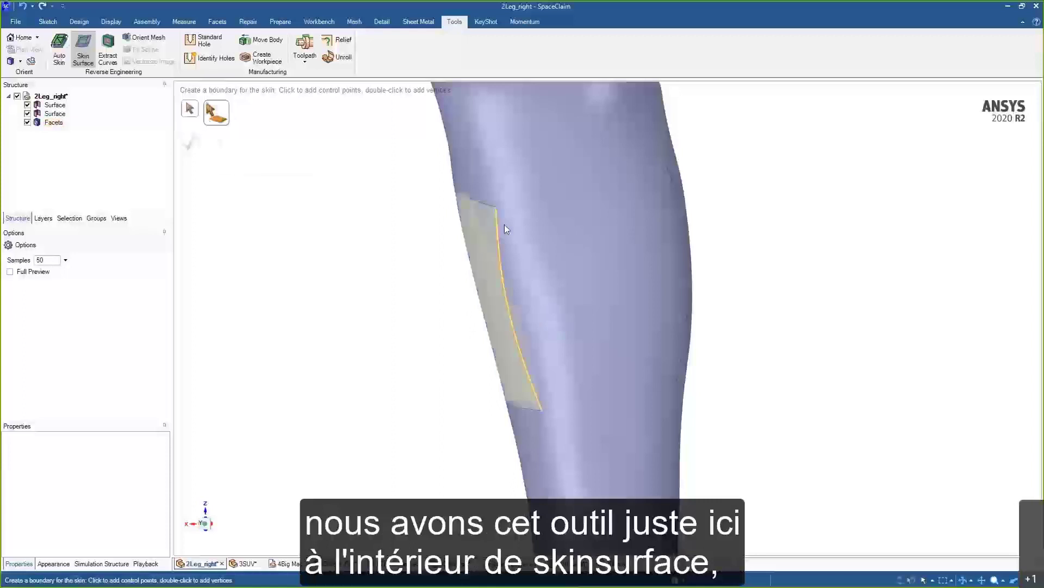
{"action": "left_click", "coordinate": [503, 228]}
{"action": "middle_click_drag", "start_coordinate": [591, 275], "coordinate": [504, 293]}
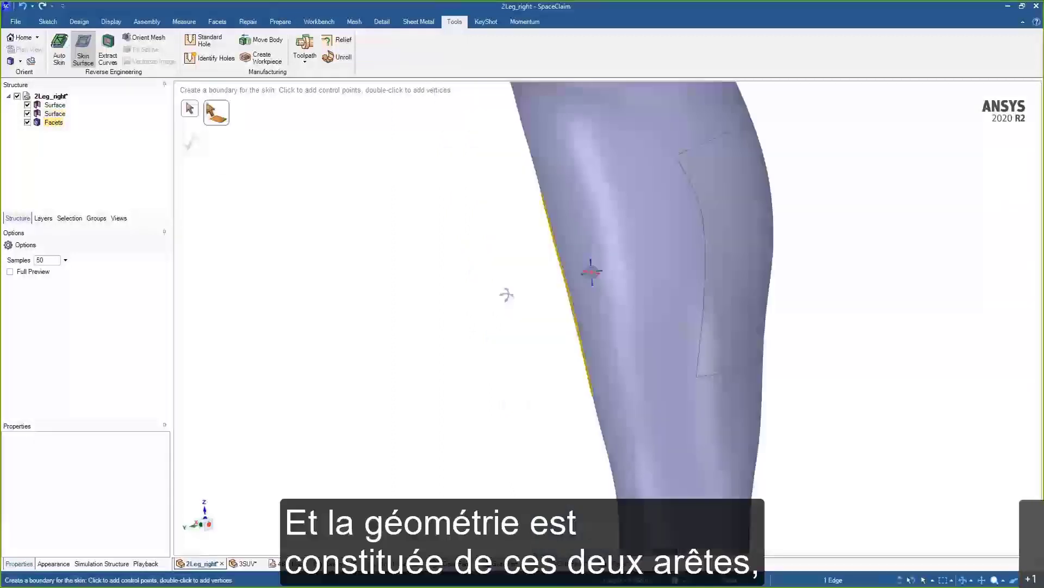
{"action": "mouse_move", "coordinate": [672, 275]}
{"action": "middle_mouse_down"}
{"action": "mouse_move", "coordinate": [661, 279]}
{"action": "mouse_move", "coordinate": [659, 263]}
{"action": "middle_mouse_up"}
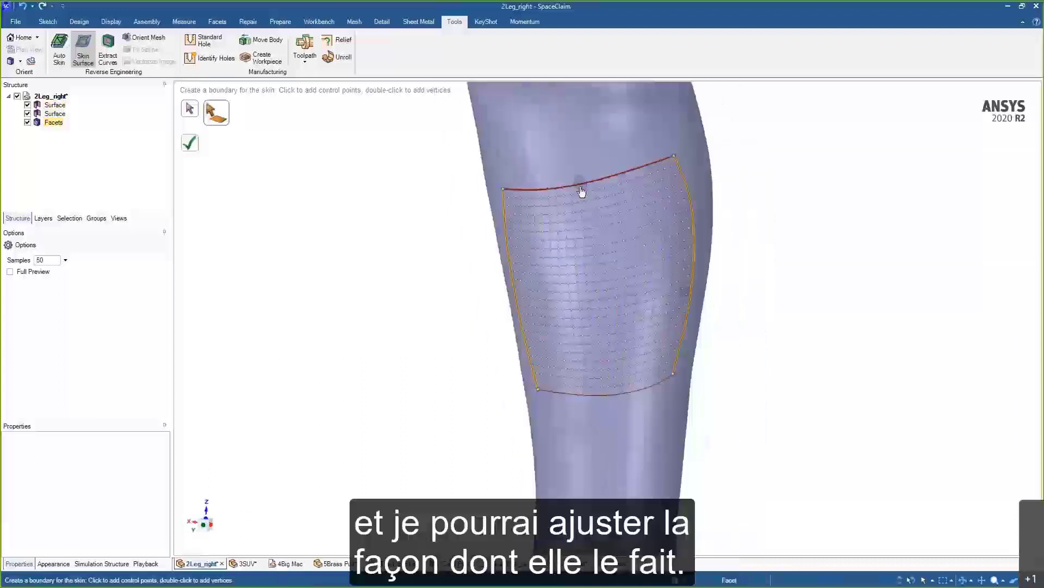
{"action": "mouse_move", "coordinate": [580, 184]}
{"action": "left_mouse_down"}
{"action": "mouse_move", "coordinate": [581, 199]}
{"action": "mouse_move", "coordinate": [581, 180]}
{"action": "left_mouse_up"}
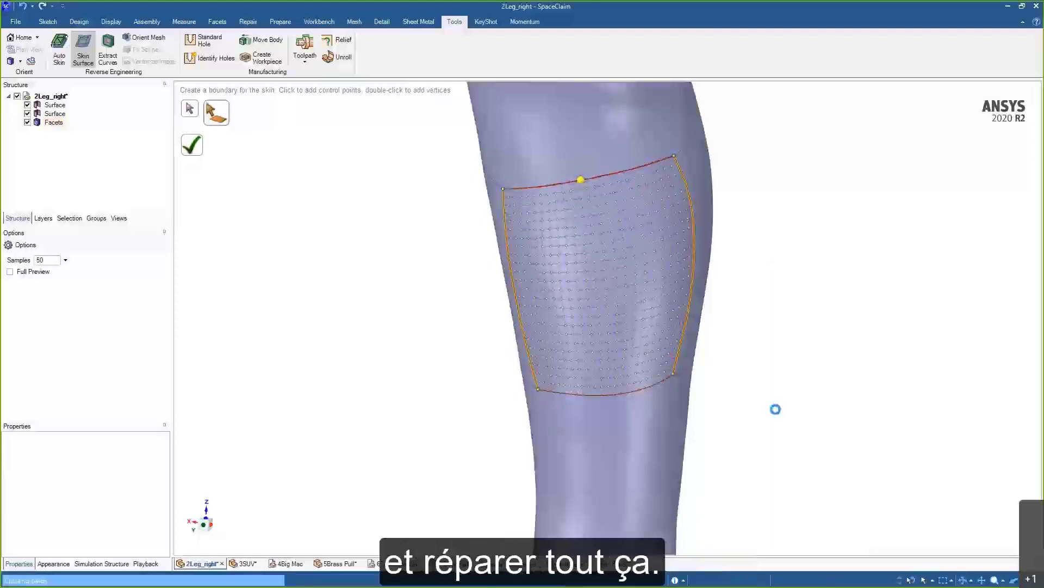
{"action": "middle_click_drag", "start_coordinate": [777, 409], "coordinate": [792, 418]}
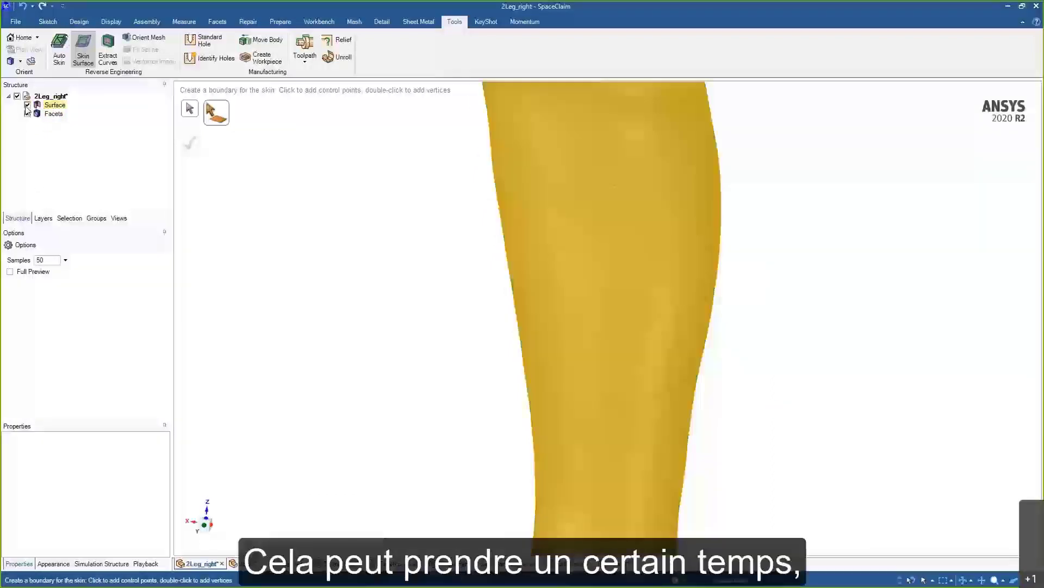
- Hide the joined skin surface body and leave the Skin Surface tool
{"action": "left_click", "coordinate": [27, 104]}
{"action": "scroll", "coordinate": [481, 281], "scroll_direction": "down", "scroll_amount": 5}
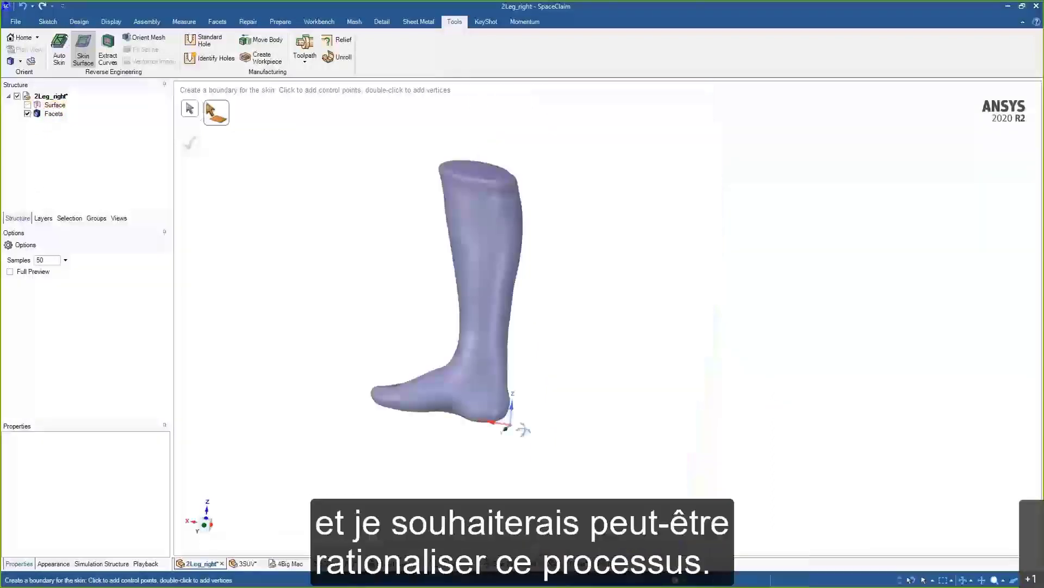
{"action": "middle_click_drag", "start_coordinate": [518, 423], "coordinate": [501, 450]}
{"action": "key", "text": "Escape"}
{"action": "left_click", "coordinate": [506, 434], "text": "ctrl"}
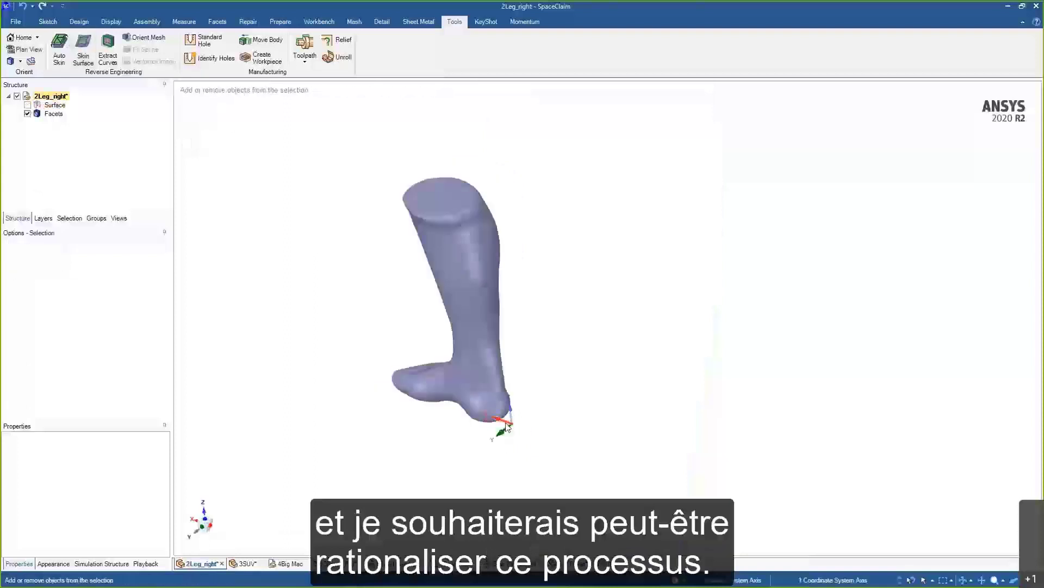
{"action": "middle_click_drag", "start_coordinate": [550, 417], "coordinate": [702, 324]}
{"action": "middle_click_drag", "start_coordinate": [496, 303], "coordinate": [557, 390]}
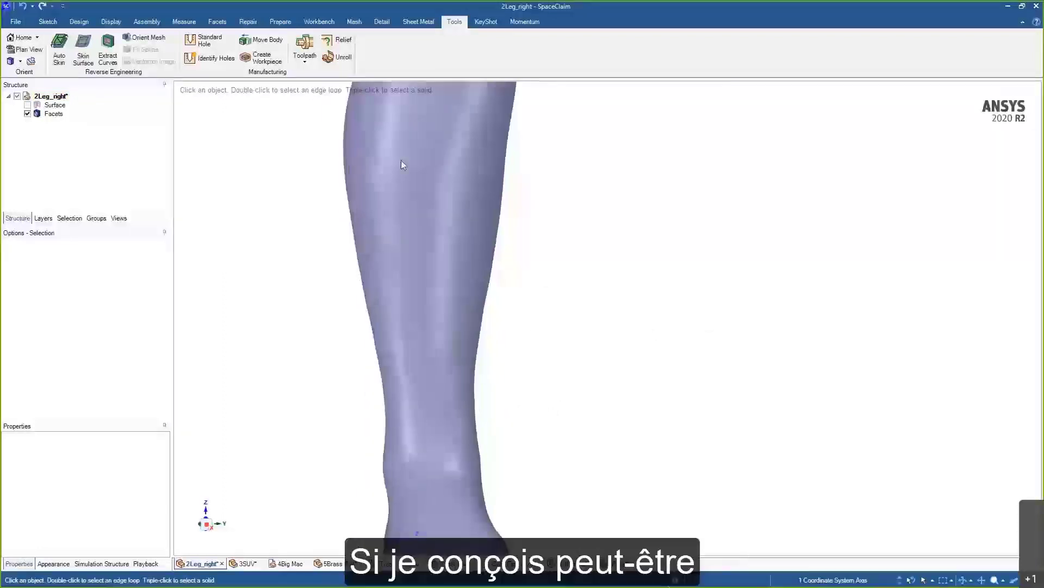
{"action": "left_click", "coordinate": [370, 136]}
{"action": "left_click", "coordinate": [347, 240]}
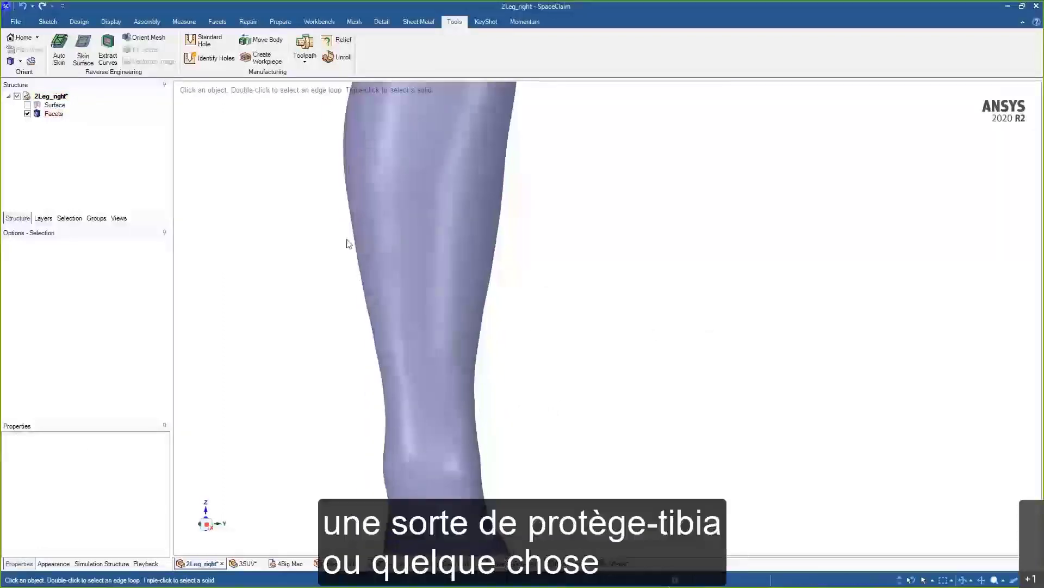
- Outline a tall four-sided patch down the lower leg to just above the ankle and create its skin surface
{"action": "left_click", "coordinate": [83, 52]}
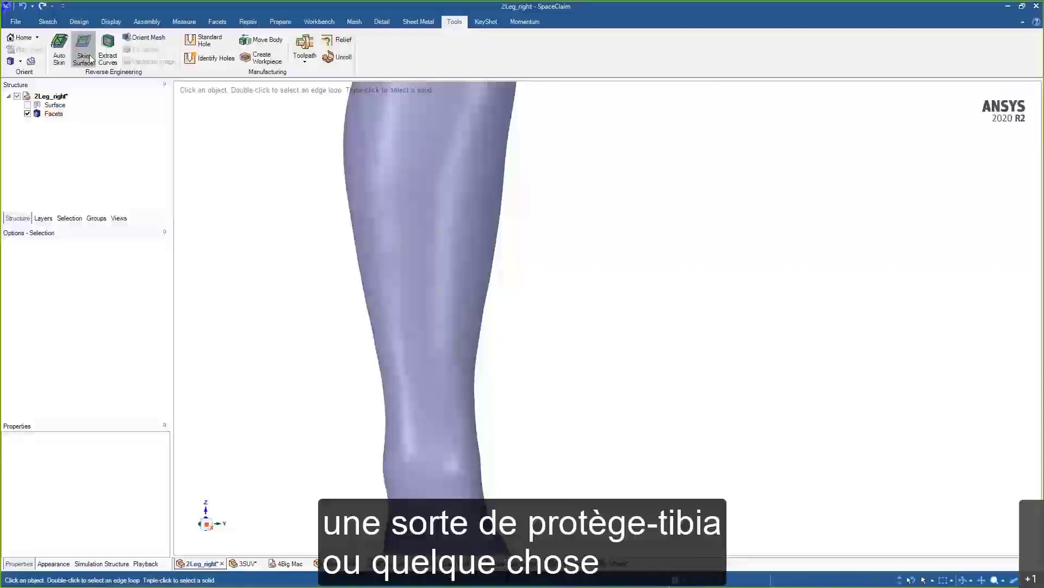
{"action": "left_click", "coordinate": [373, 197]}
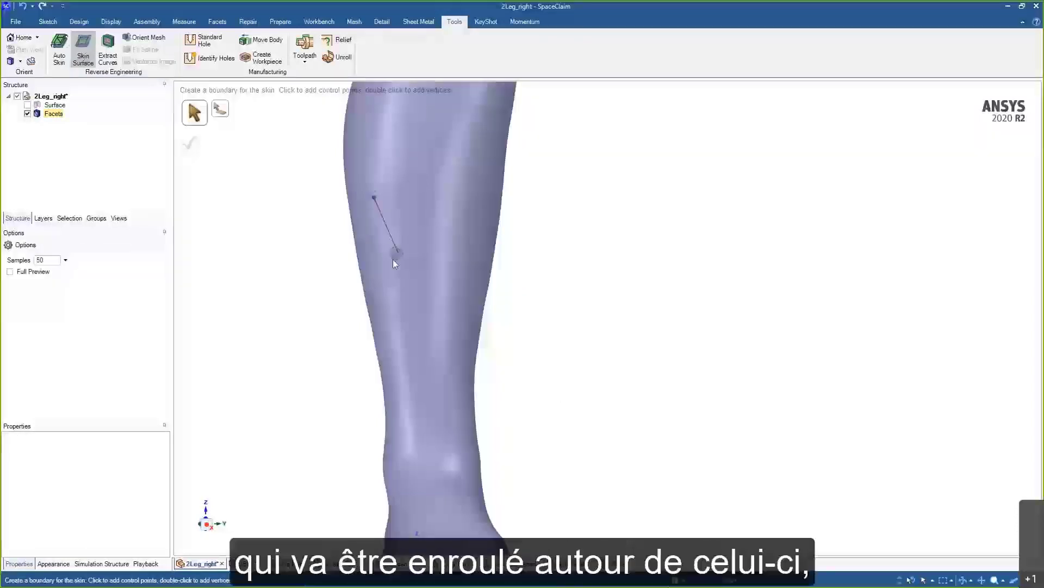
{"action": "left_click", "coordinate": [383, 316]}
{"action": "double_click", "coordinate": [387, 434]}
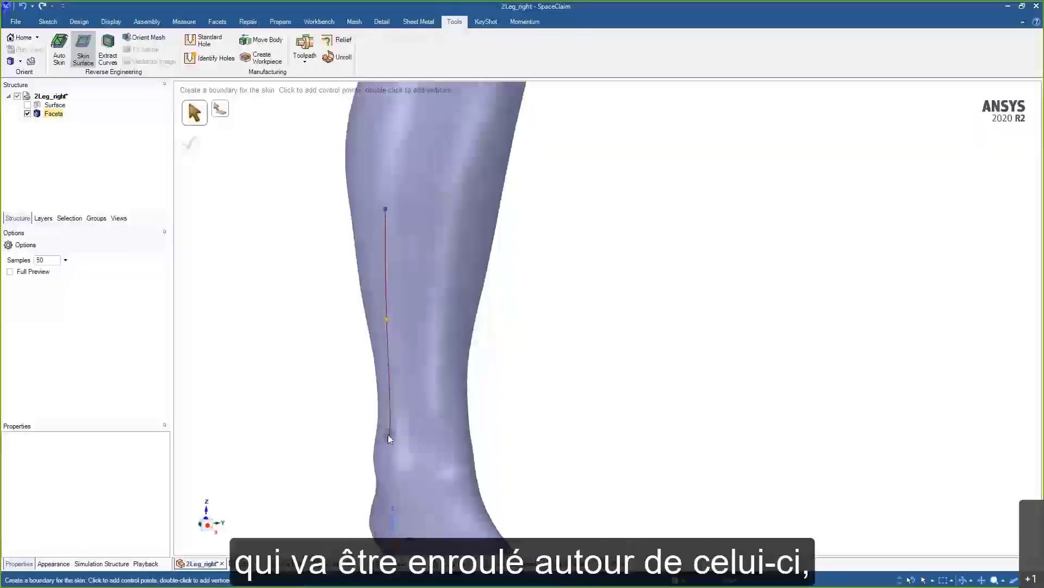
{"action": "double_click", "coordinate": [463, 434]}
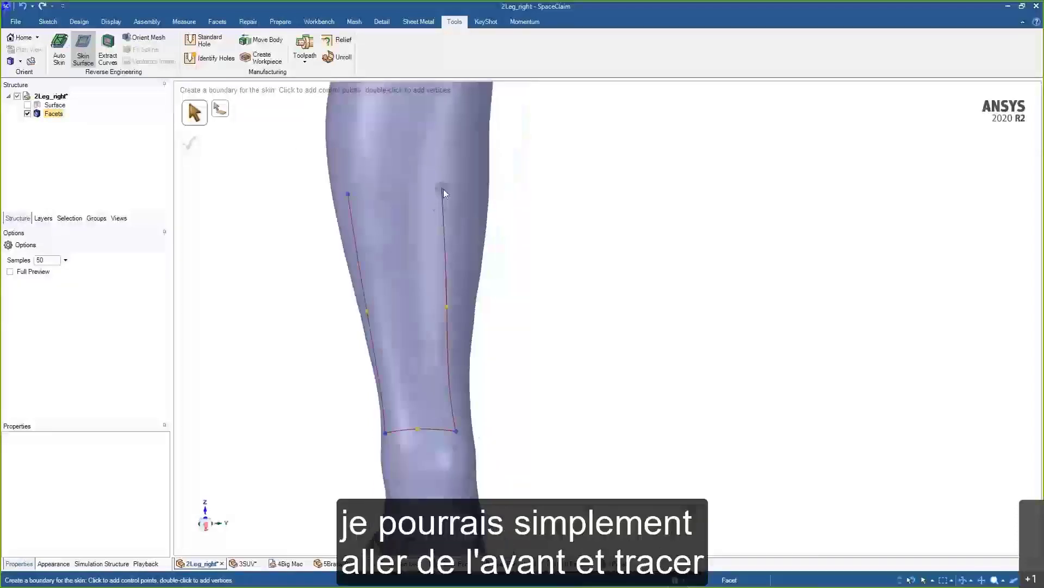
{"action": "double_click", "coordinate": [448, 187]}
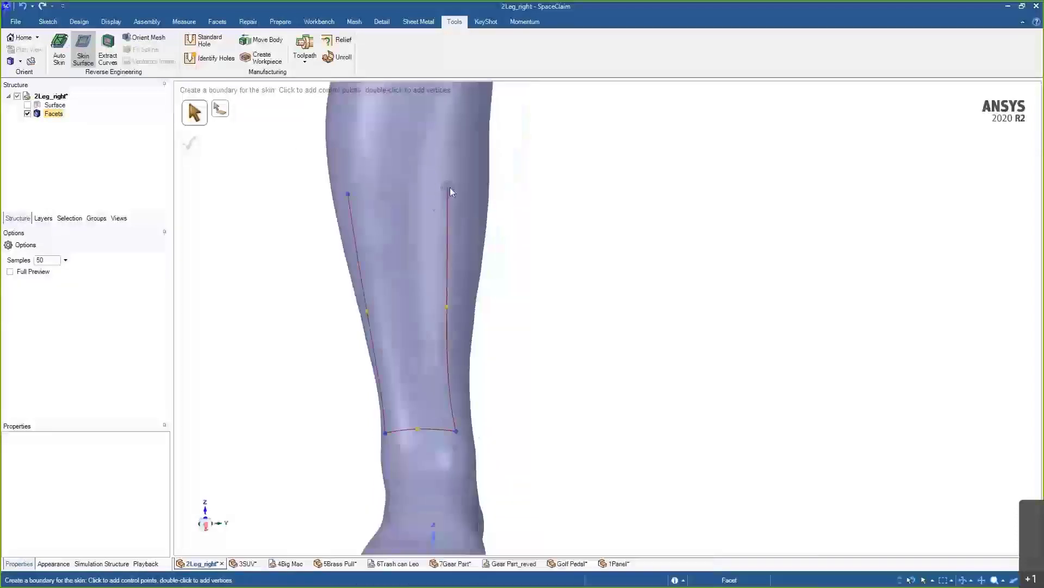
{"action": "double_click", "coordinate": [351, 194]}
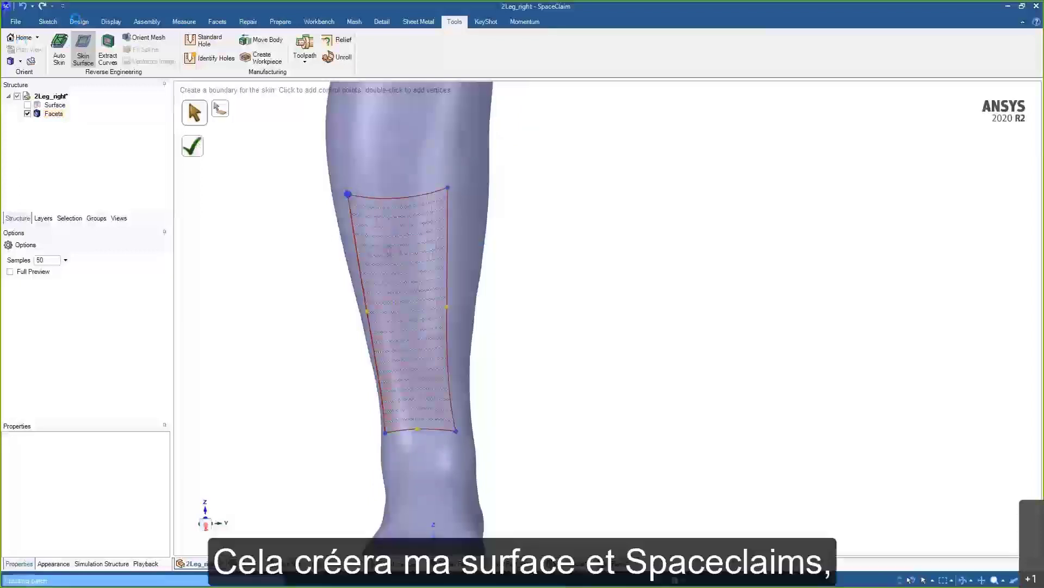
{"action": "left_click", "coordinate": [192, 146]}
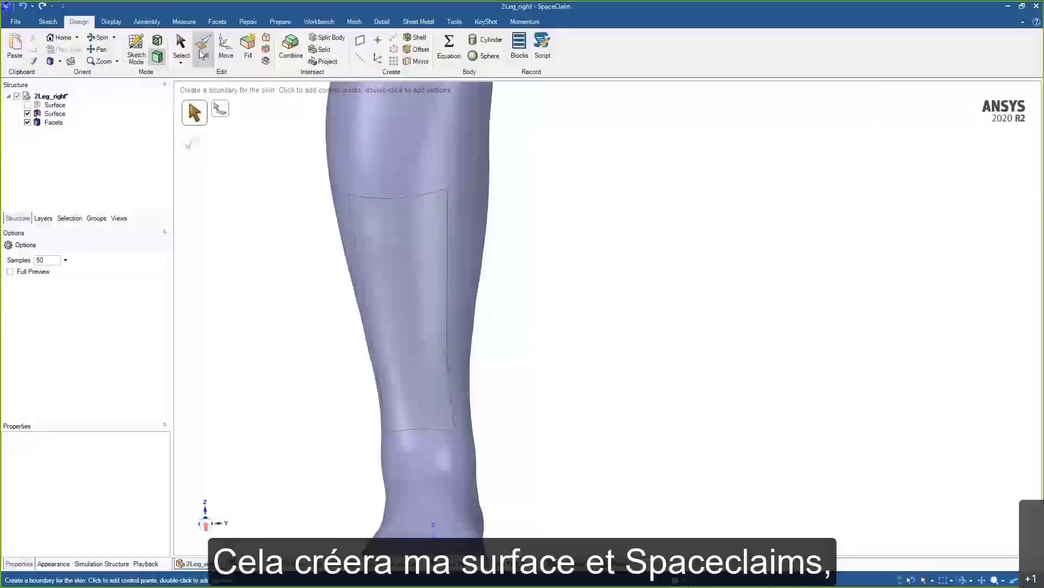
- Thicken the lower-leg patch outward by about 0.2 in with Pull
{"action": "left_click", "coordinate": [204, 60]}
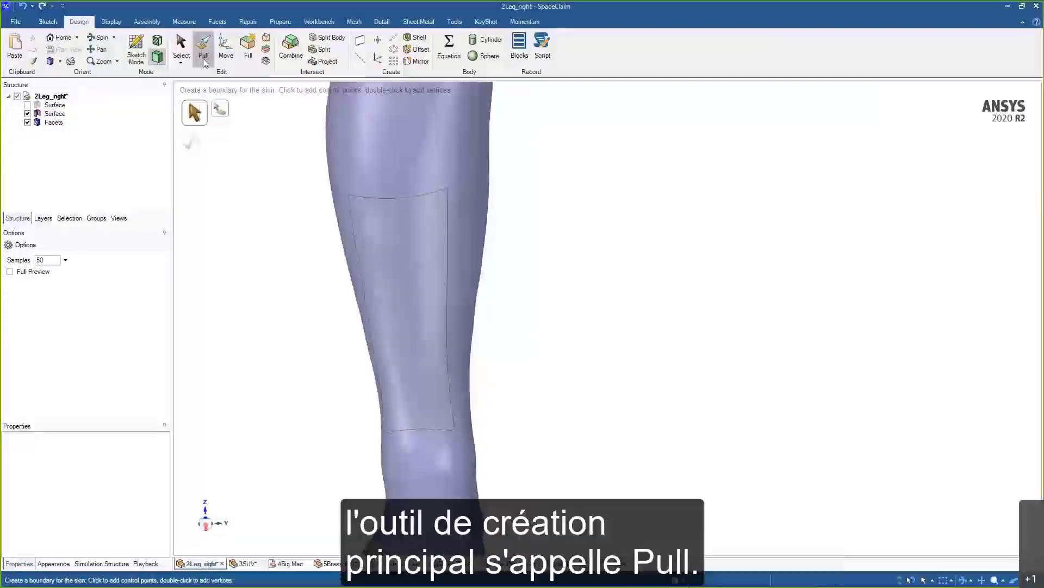
{"action": "left_click", "coordinate": [385, 306]}
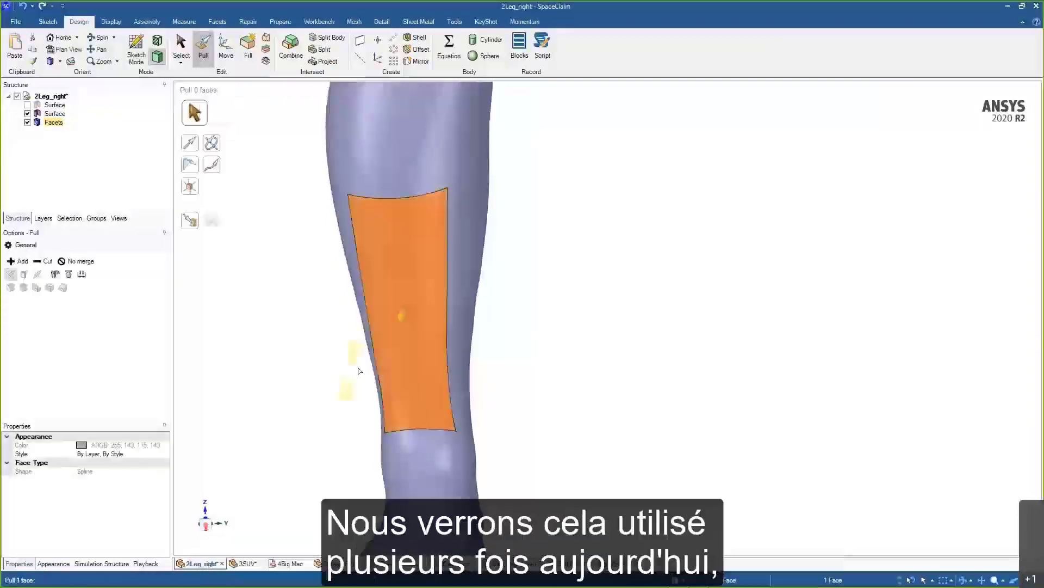
{"action": "middle_click_drag", "start_coordinate": [354, 359], "coordinate": [332, 368]}
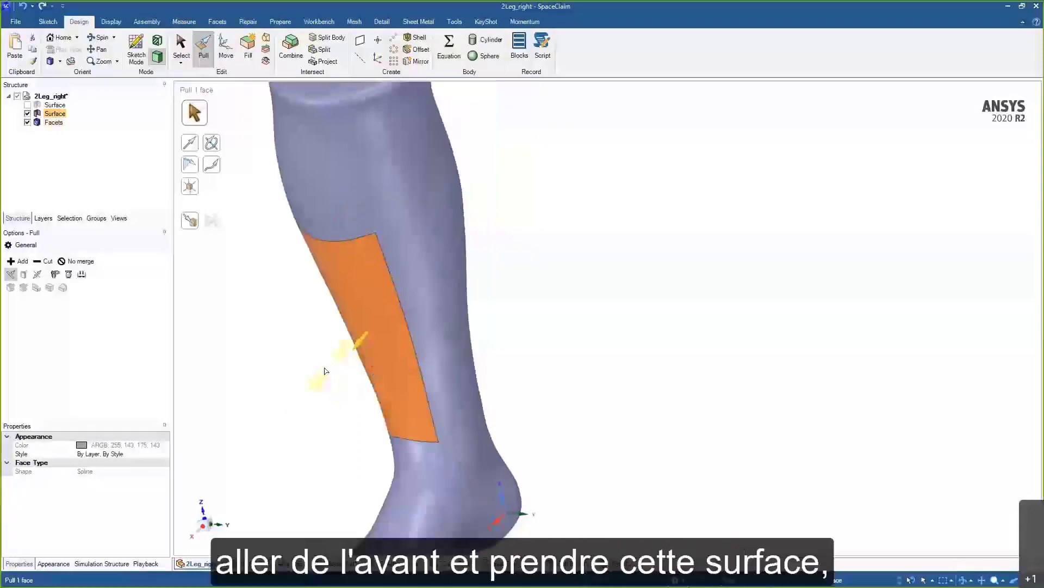
{"action": "left_click_drag", "start_coordinate": [325, 368], "coordinate": [323, 371]}
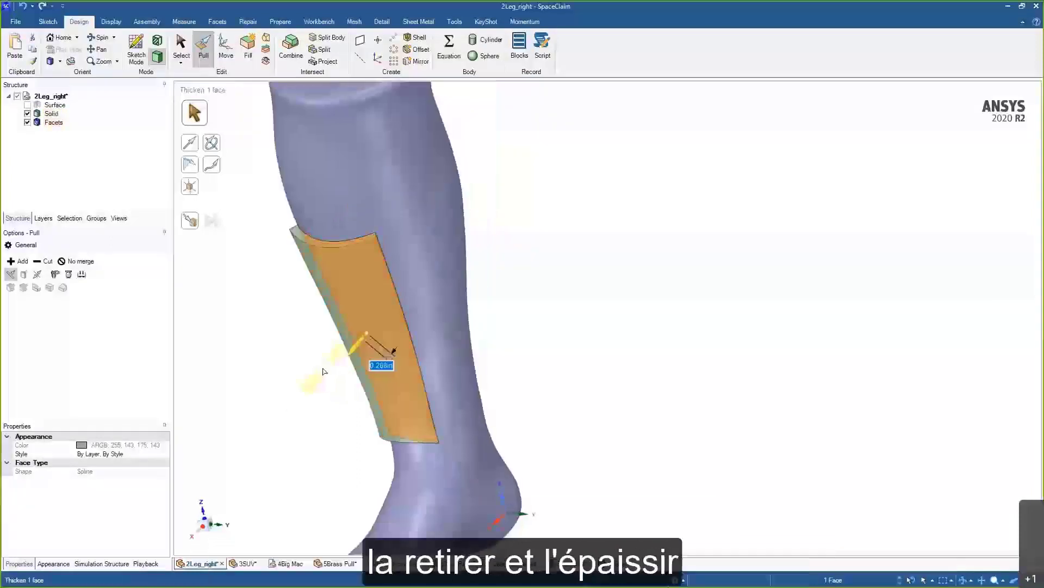
{"action": "left_click", "coordinate": [511, 323]}
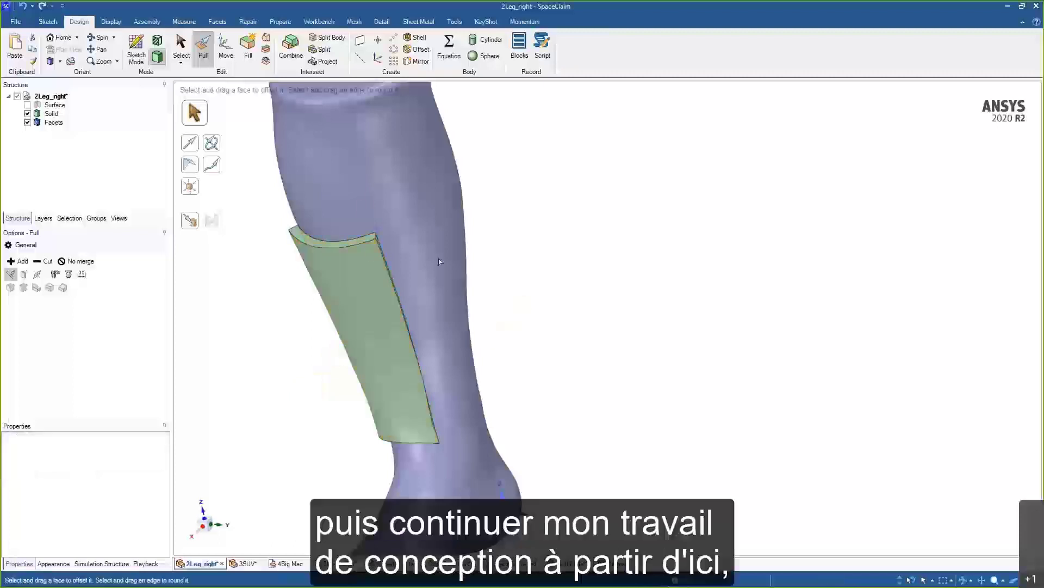
- Round the short thickness edge at one upper corner of the thickened shin guard with Pull
{"action": "left_click", "coordinate": [375, 237]}
{"action": "scroll", "coordinate": [376, 236], "scroll_direction": "up", "scroll_amount": 4}
{"action": "middle_click_drag", "start_coordinate": [357, 312], "coordinate": [366, 296]}
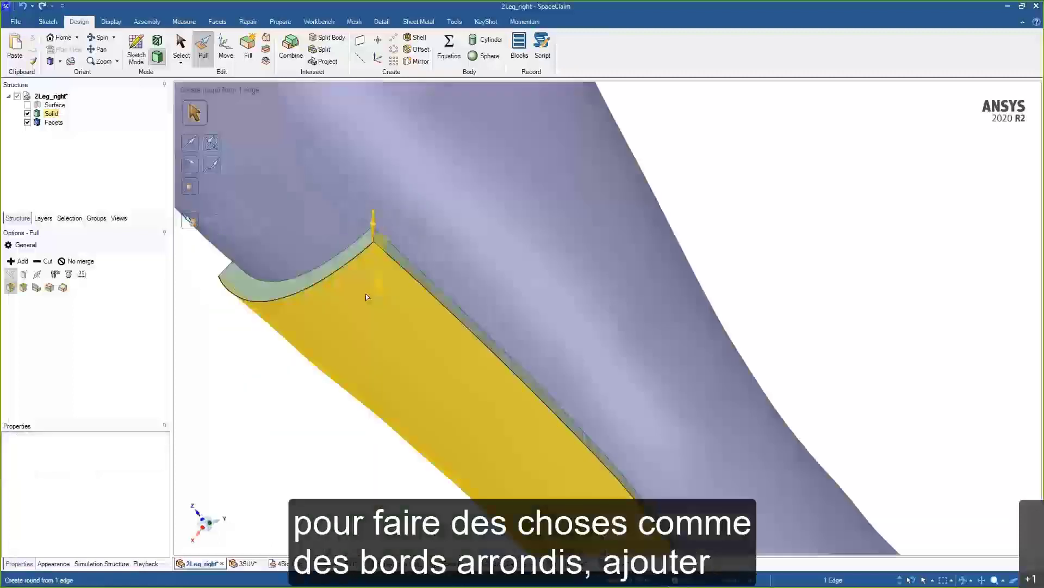
{"action": "left_click_drag", "start_coordinate": [367, 327], "coordinate": [362, 368]}
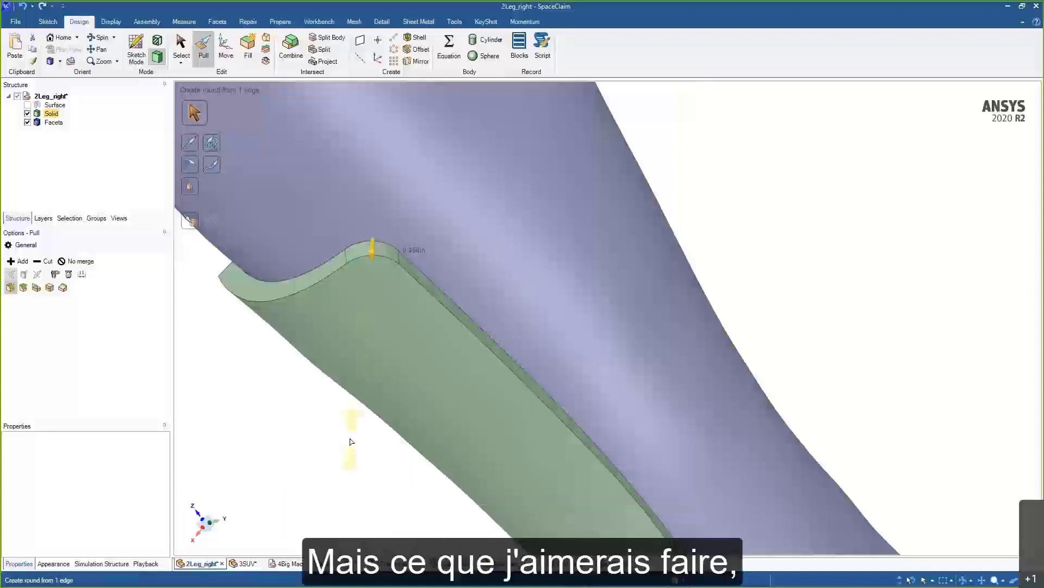
- Hide the shin guard solid so that only the leg scan is shown
{"action": "left_click", "coordinate": [27, 113]}
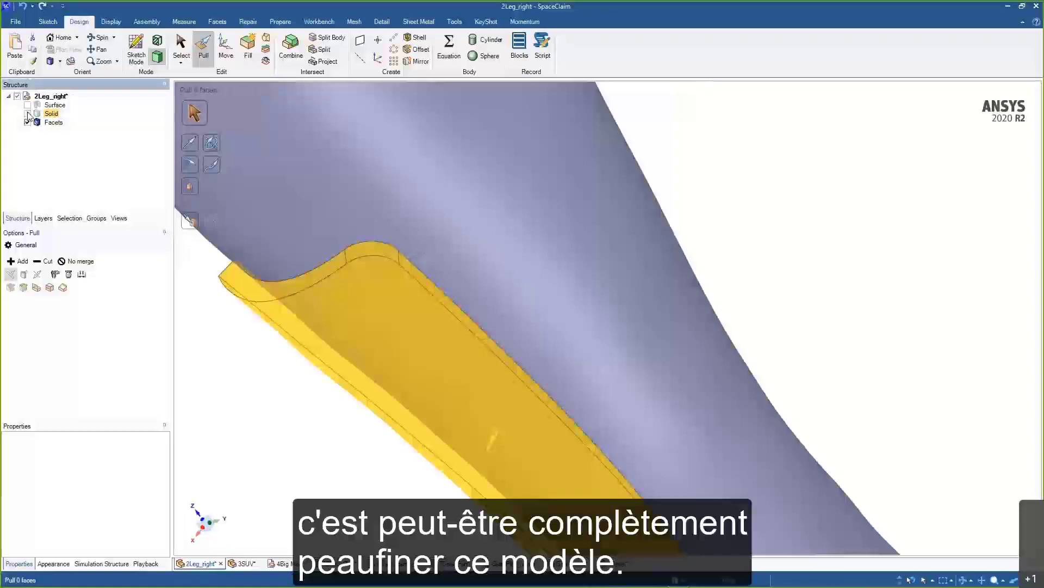
{"action": "left_click", "coordinate": [487, 250]}
{"action": "middle_click_drag", "start_coordinate": [487, 249], "coordinate": [587, 215]}
{"action": "scroll", "coordinate": [587, 215], "scroll_direction": "down", "scroll_amount": 3}
{"action": "left_click", "coordinate": [593, 155]}
{"action": "middle_click_drag", "start_coordinate": [593, 155], "coordinate": [629, 166]}
{"action": "scroll", "coordinate": [630, 165], "scroll_direction": "down", "scroll_amount": 3}
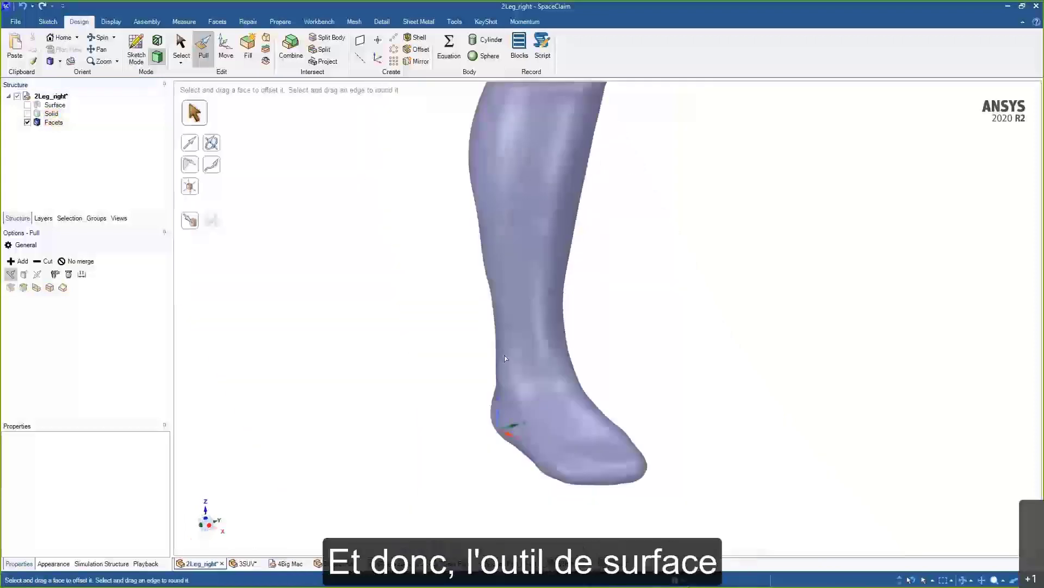
- Insert a horizontal plane at the leg's coordinate origin and move it up about 15 in to the upper calf
{"action": "key", "text": "Escape"}
{"action": "left_click", "coordinate": [499, 433]}
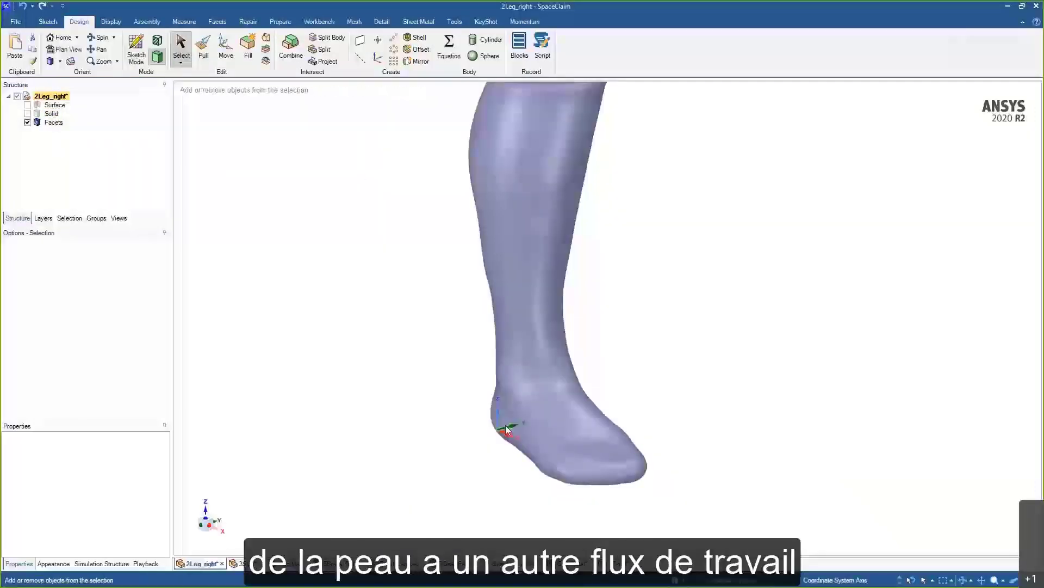
{"action": "left_click", "coordinate": [360, 39]}
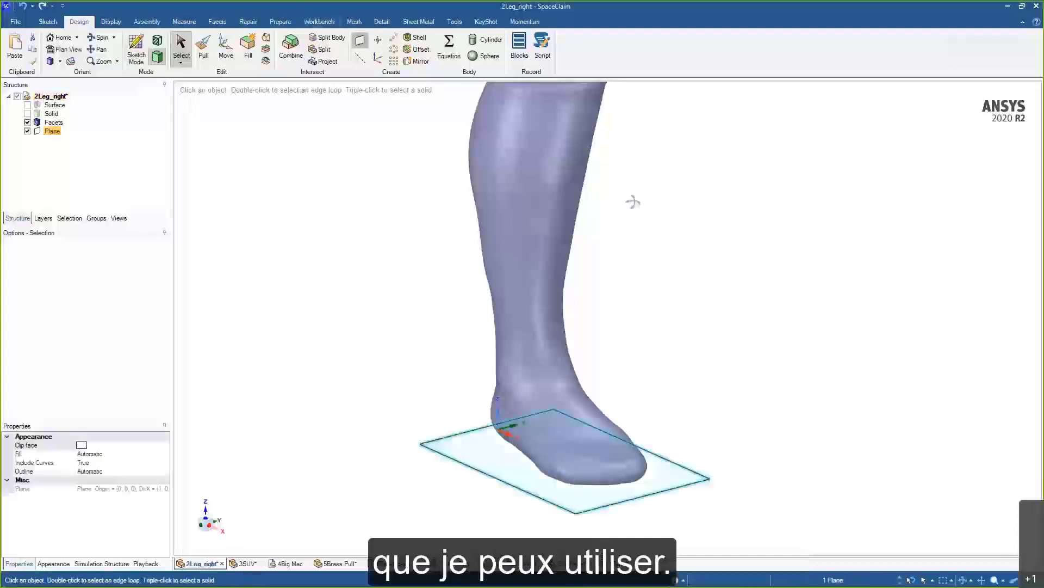
{"action": "key", "text": "m"}
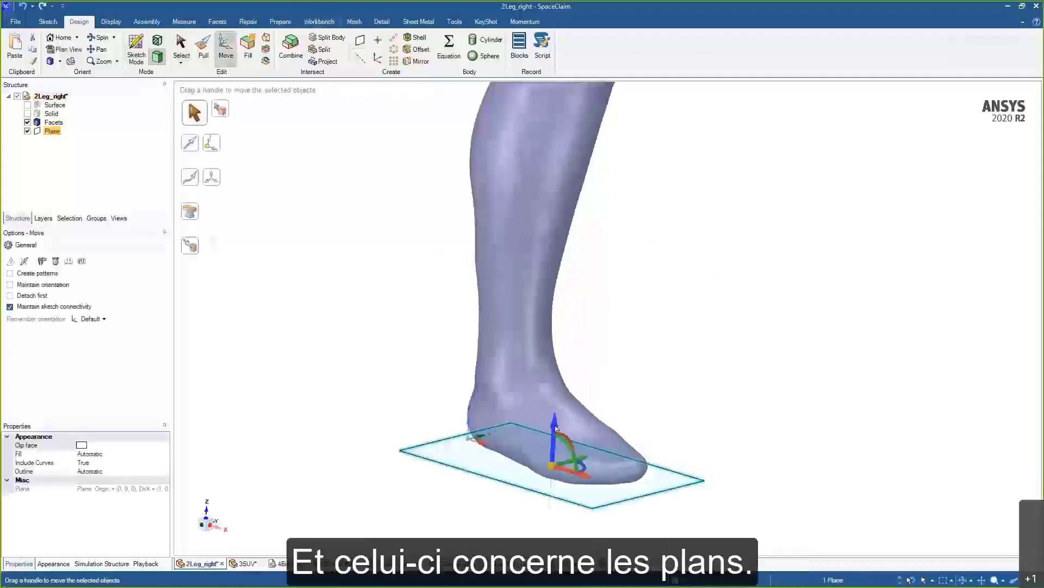
{"action": "left_click_drag", "start_coordinate": [555, 427], "coordinate": [588, 86]}
{"action": "middle_click_drag", "start_coordinate": [590, 124], "coordinate": [574, 227], "text": "shift"}
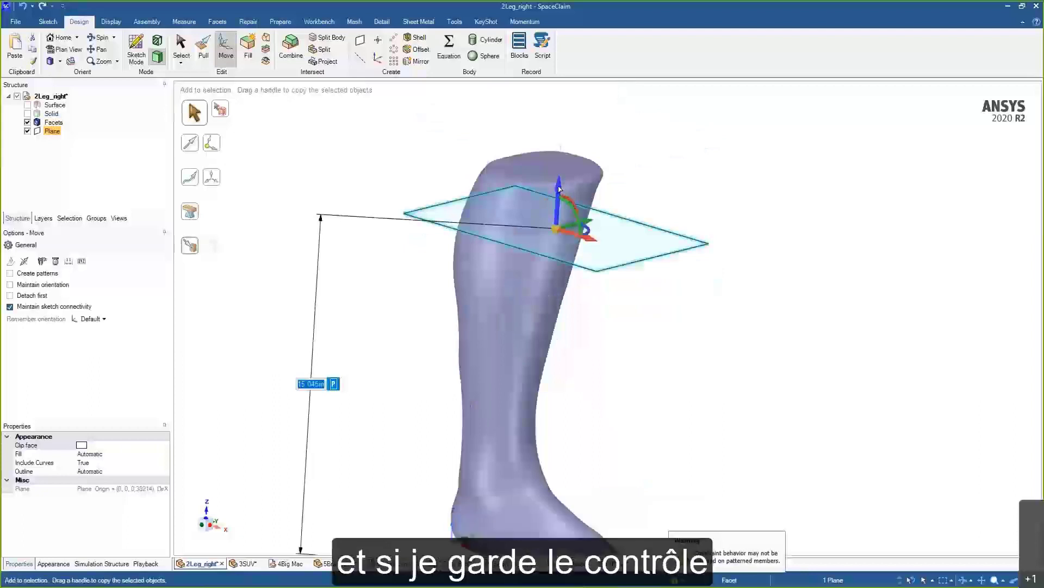
- Copy the upper plane about 10.8 in down the leg to just above the ankle
{"action": "left_click_drag", "start_coordinate": [559, 189], "coordinate": [541, 430], "text": "ctrl"}
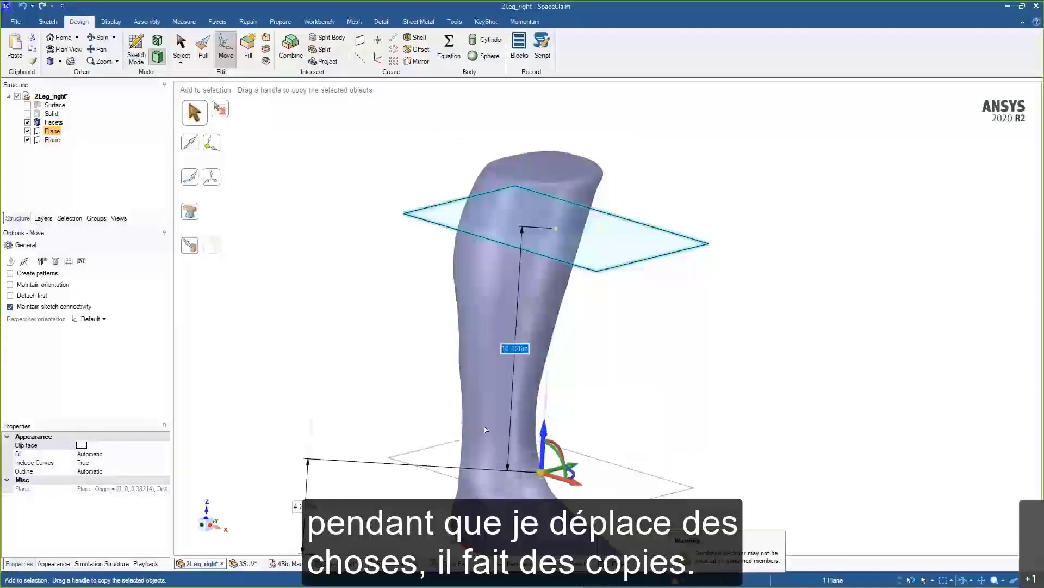
{"action": "middle_click_drag", "start_coordinate": [578, 405], "coordinate": [610, 343], "text": "shift"}
{"action": "left_click", "coordinate": [641, 309]}
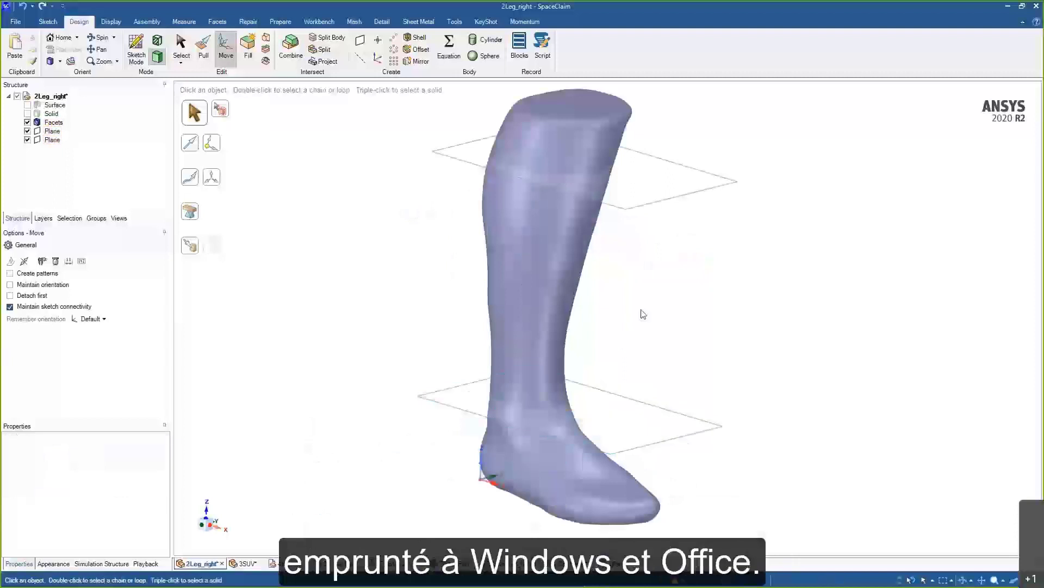
- Create a skin surface around the leg scan between the upper calf plane and the lower ankle plane
{"action": "middle_click_drag", "start_coordinate": [674, 294], "coordinate": [653, 321], "text": "shift"}
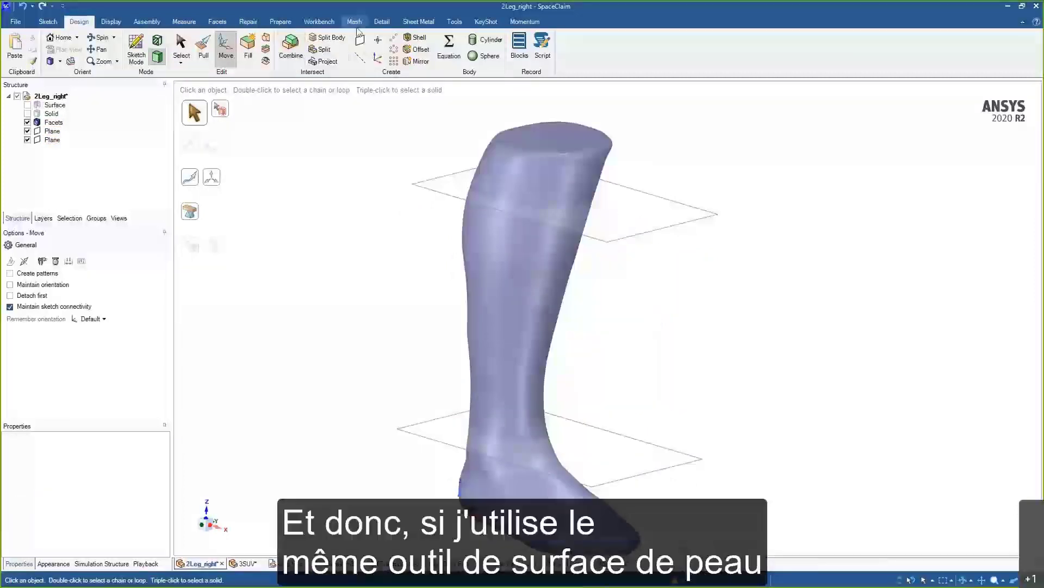
{"action": "left_click", "coordinate": [454, 21]}
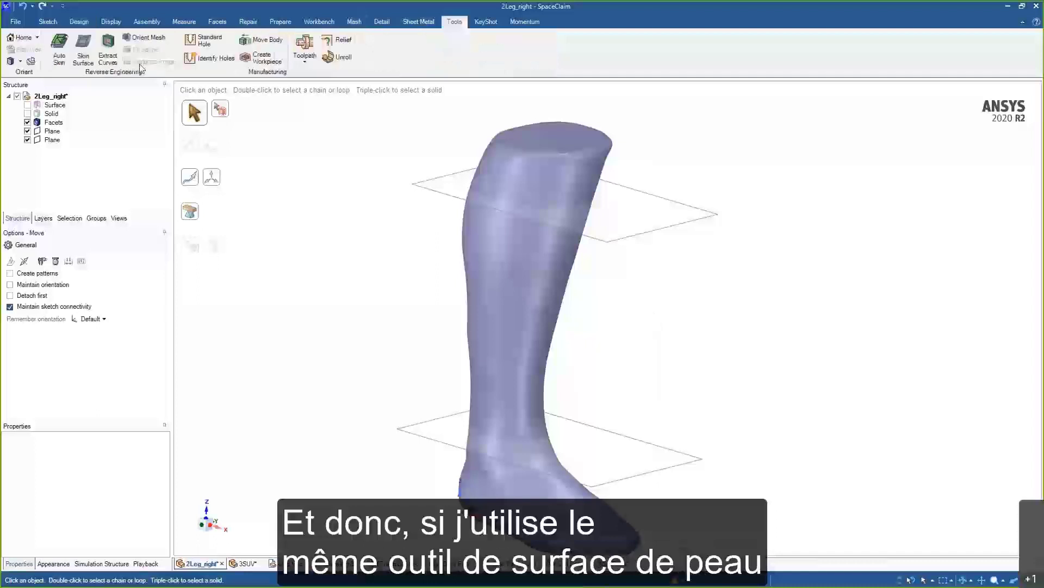
{"action": "left_click", "coordinate": [89, 61]}
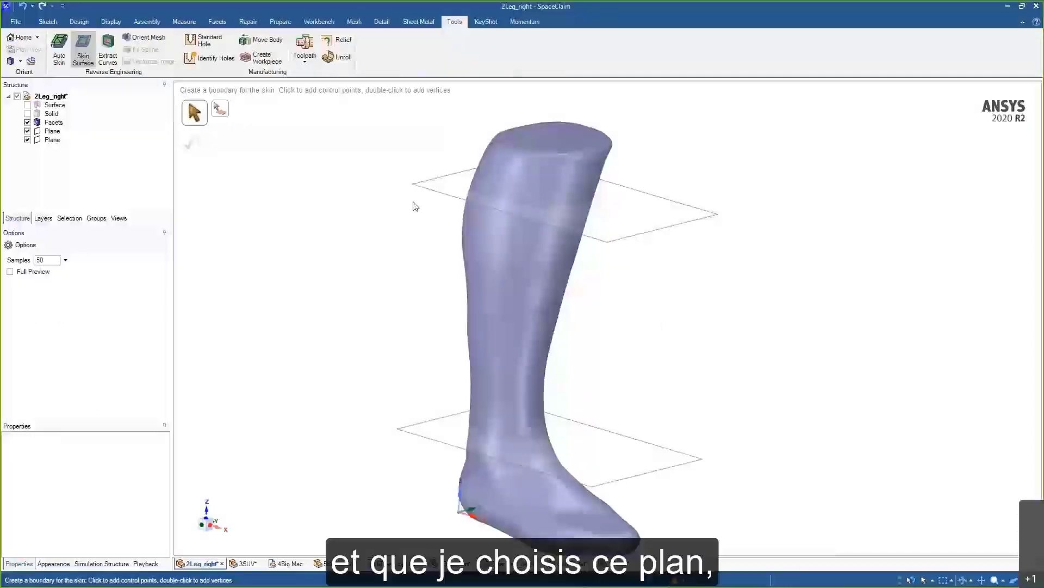
{"action": "left_click", "coordinate": [433, 194]}
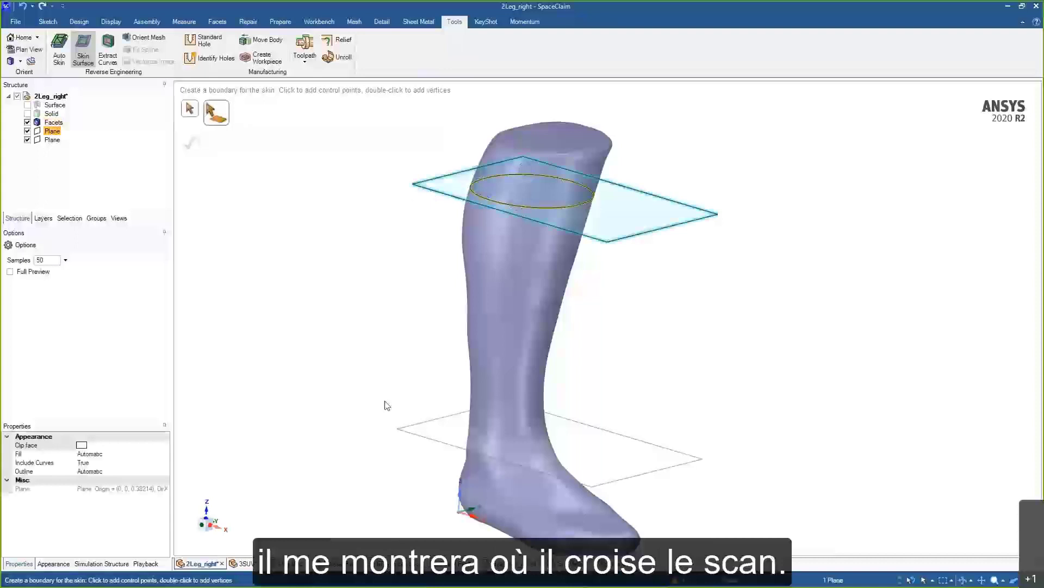
{"action": "left_click", "coordinate": [420, 439]}
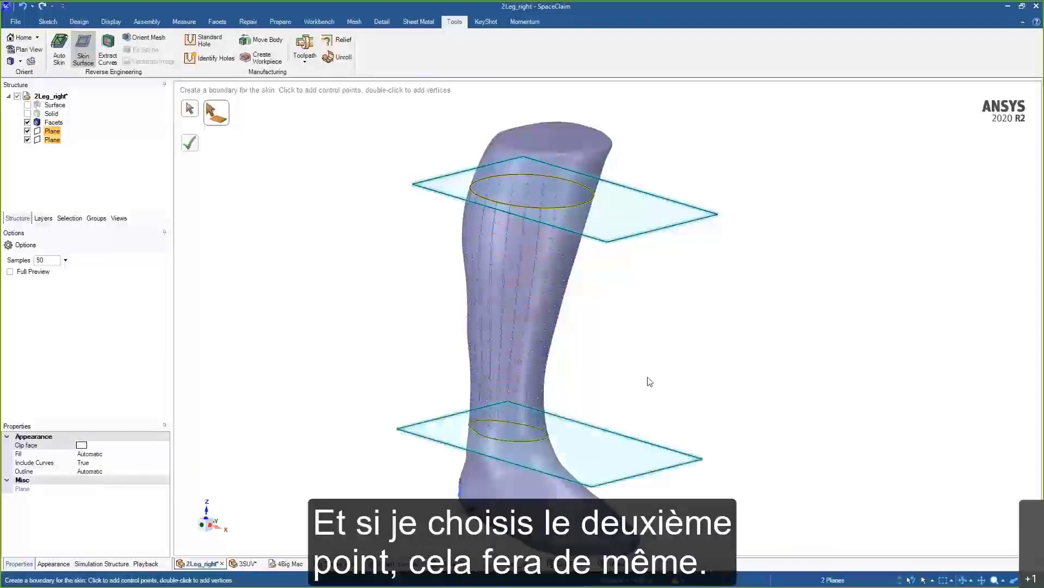
{"action": "middle_click_drag", "start_coordinate": [646, 380], "coordinate": [223, 187]}
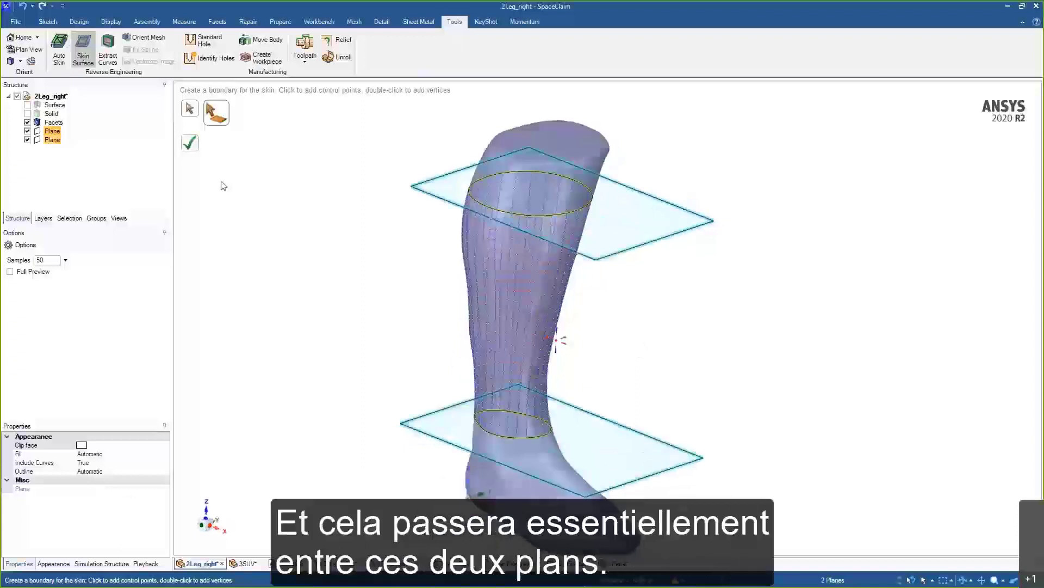
{"action": "left_click", "coordinate": [199, 151]}
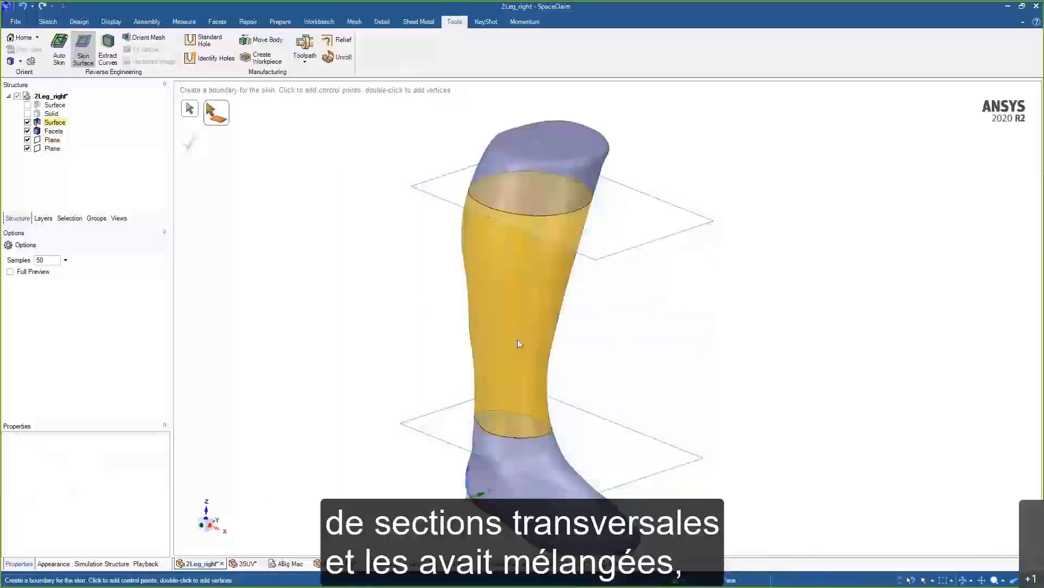
- Check the fit of the new calf skin surface and hide it, leaving the scan and planes shown
{"action": "scroll", "coordinate": [514, 353], "scroll_direction": "up", "scroll_amount": 3}
{"action": "scroll", "coordinate": [511, 369], "scroll_direction": "up", "scroll_amount": 3}
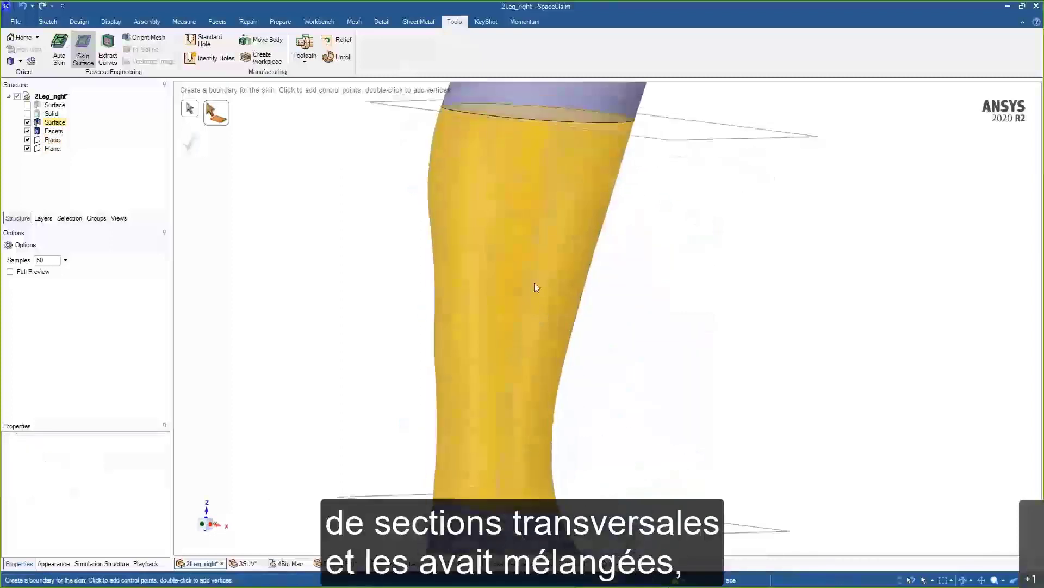
{"action": "middle_click_drag", "start_coordinate": [514, 297], "coordinate": [515, 314]}
{"action": "scroll", "coordinate": [514, 315], "scroll_direction": "down", "scroll_amount": 5}
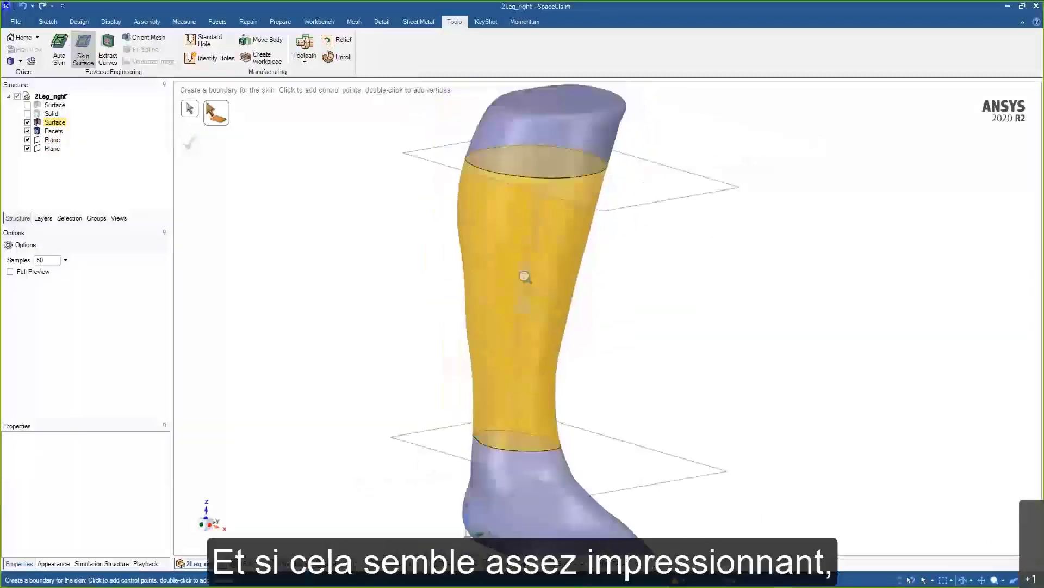
{"action": "left_click", "coordinate": [27, 122]}
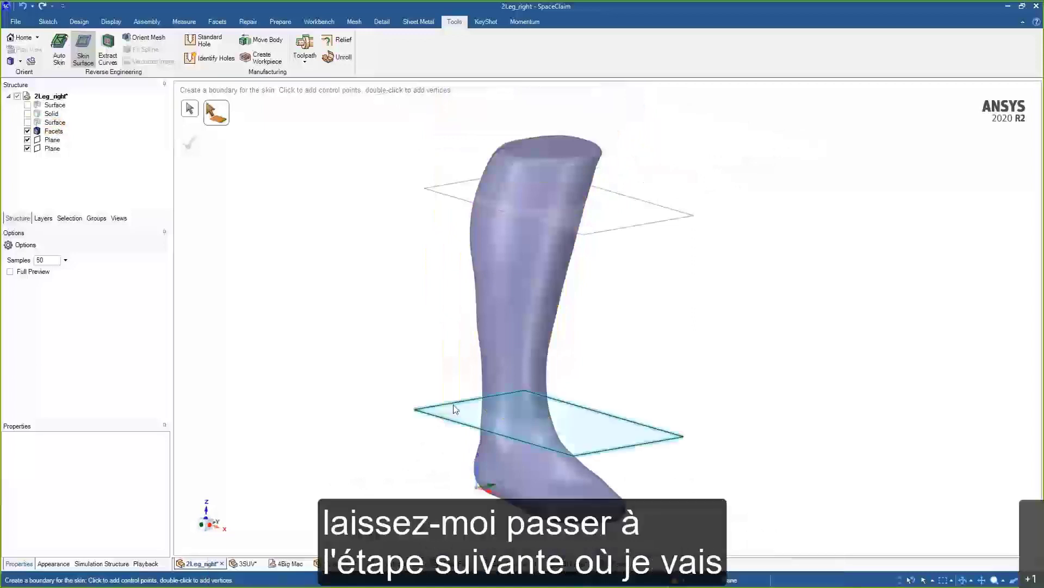
- Rotate the lower ankle plane 90° to vertical and move it forward so it cuts the foot near the toes
{"action": "key", "text": "m"}
{"action": "left_click", "coordinate": [536, 442]}
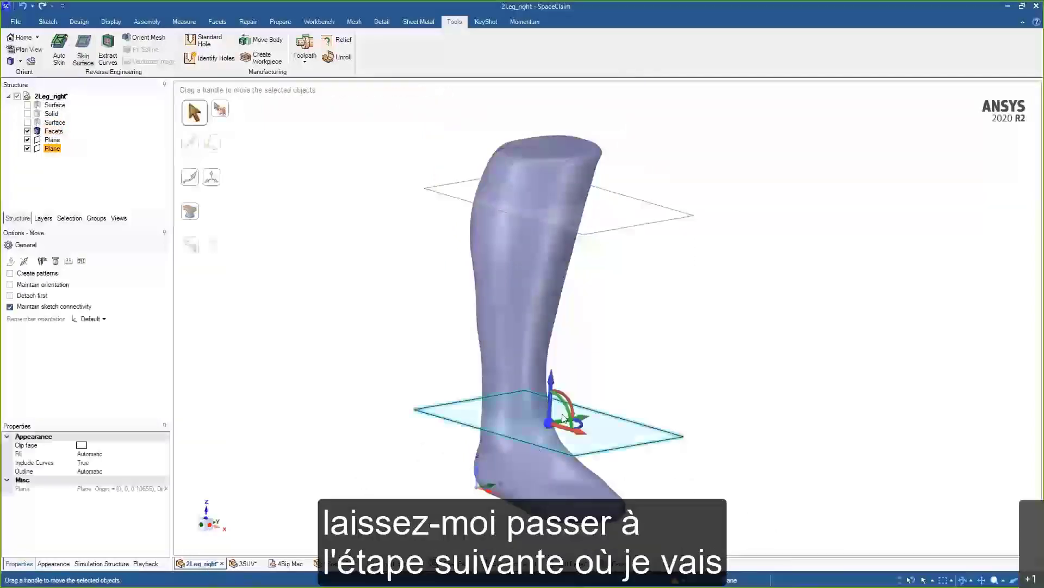
{"action": "left_click_drag", "start_coordinate": [566, 420], "coordinate": [597, 443]}
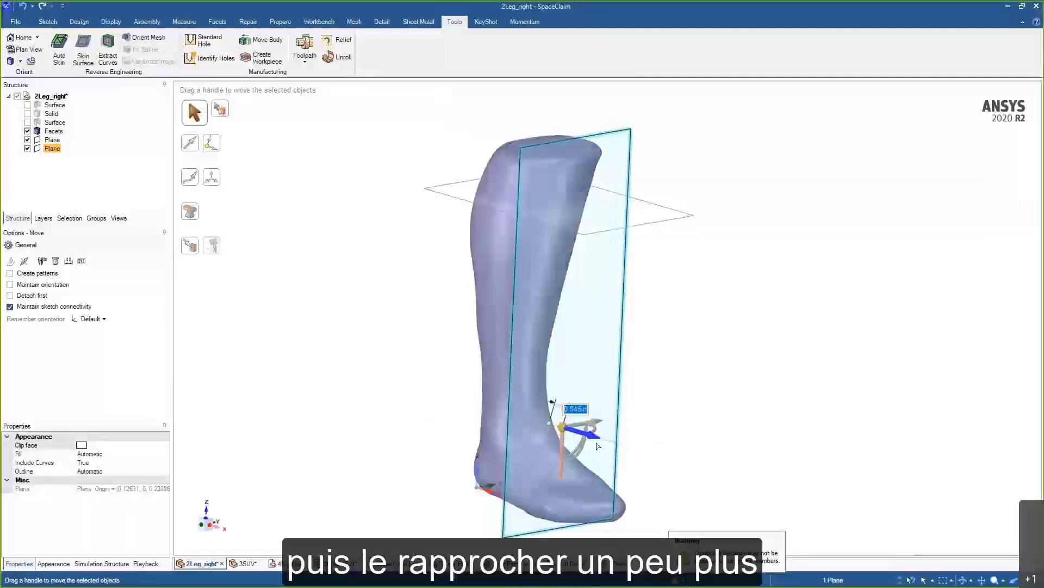
{"action": "scroll", "coordinate": [686, 435], "scroll_direction": "up", "scroll_amount": 5}
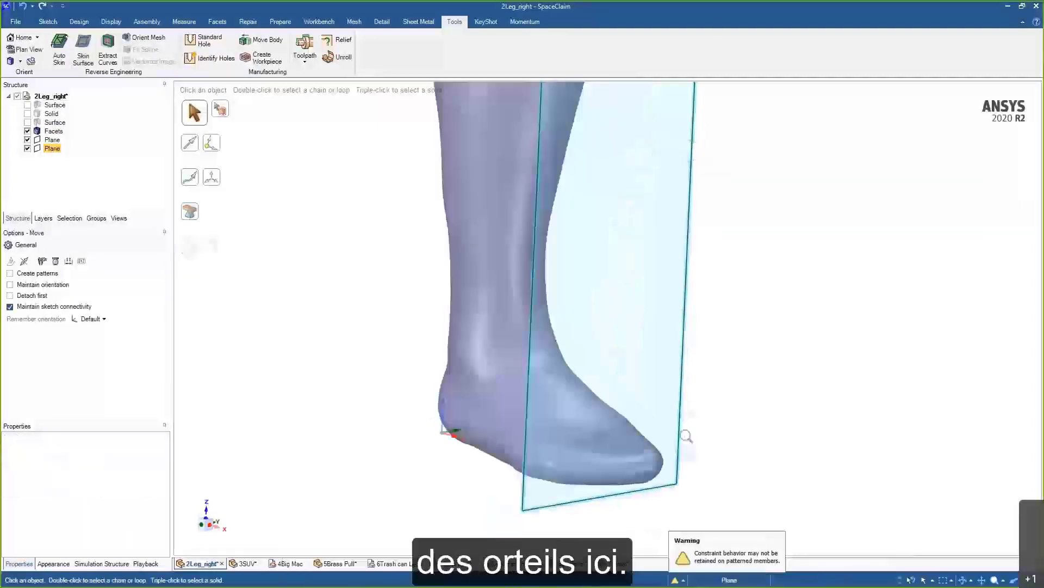
{"action": "left_click", "coordinate": [736, 421]}
{"action": "mouse_move", "coordinate": [736, 421]}
{"action": "middle_mouse_down"}
{"action": "mouse_move", "coordinate": [769, 427]}
{"action": "mouse_move", "coordinate": [728, 426]}
{"action": "middle_mouse_up"}
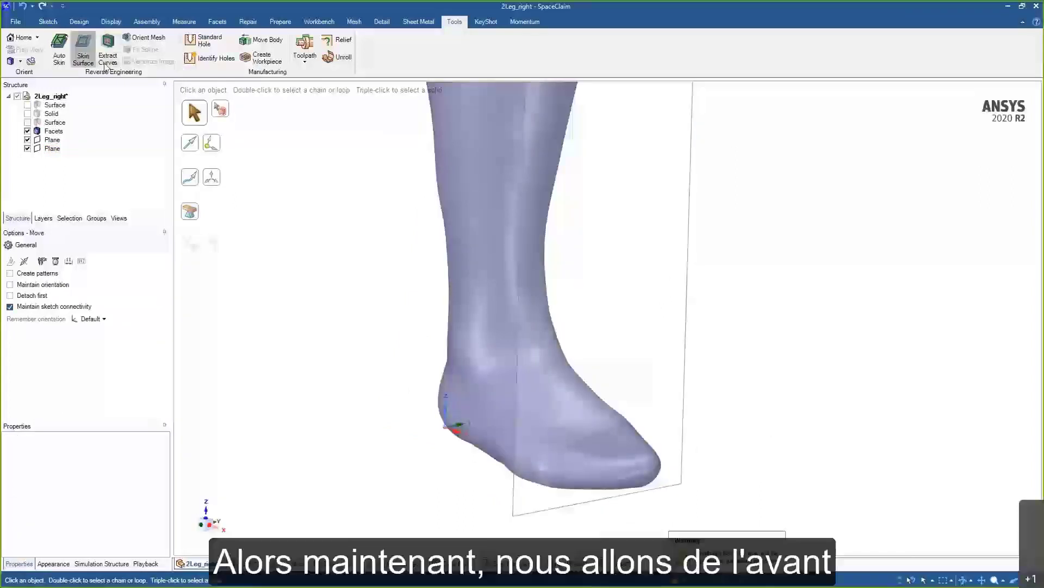
- Create a skin surface along the leg scan from the upper calf plane to the vertical plane through the foot
{"action": "middle_click_drag", "start_coordinate": [333, 163], "coordinate": [308, 296]}
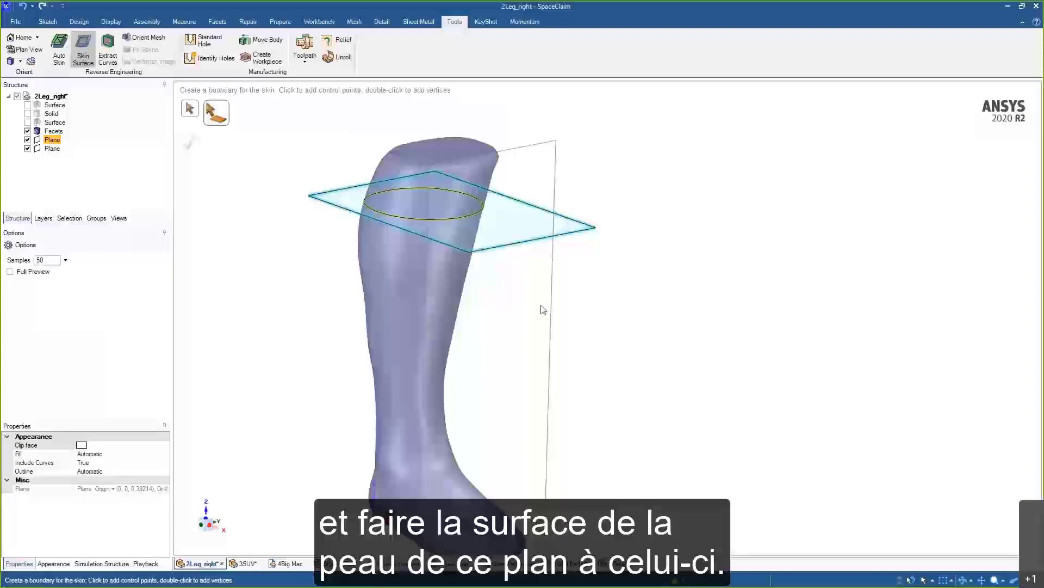
{"action": "left_click", "coordinate": [551, 319]}
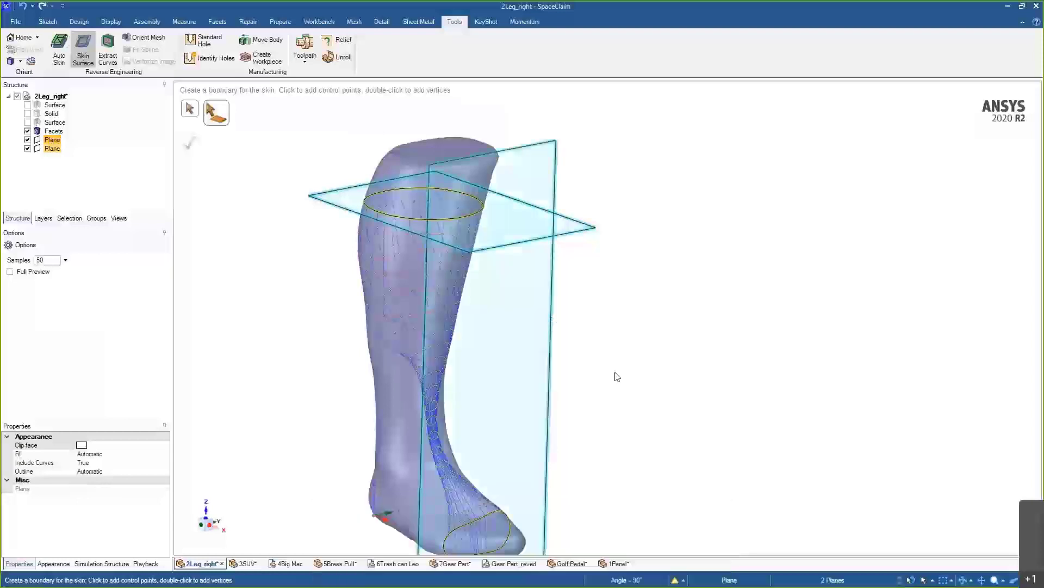
{"action": "mouse_move", "coordinate": [615, 375]}
{"action": "middle_mouse_down"}
{"action": "mouse_move", "coordinate": [644, 360]}
{"action": "mouse_move", "coordinate": [619, 358]}
{"action": "middle_mouse_up"}
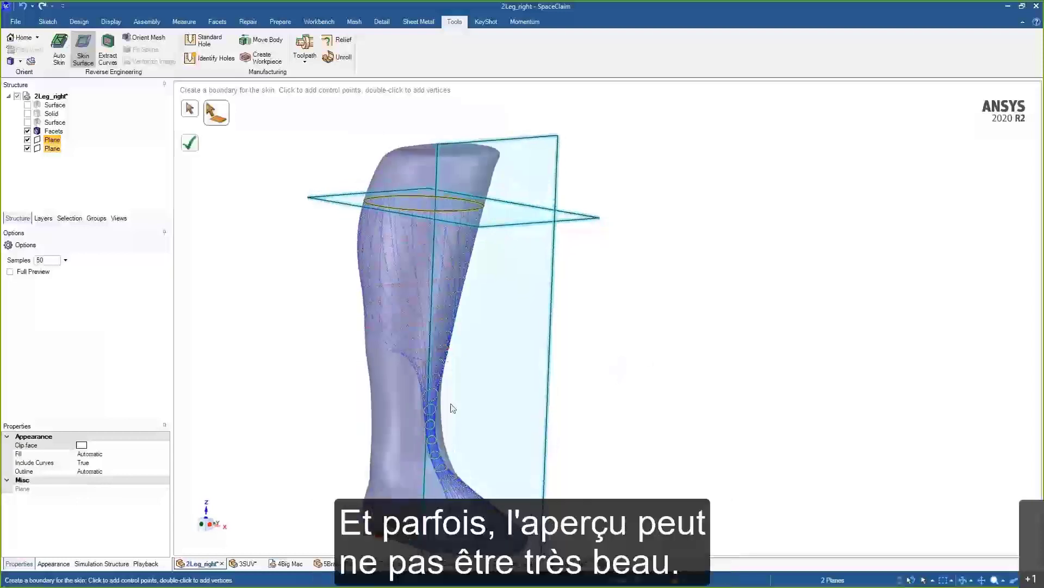
{"action": "middle_click_drag", "start_coordinate": [529, 492], "coordinate": [568, 447], "text": "shift"}
{"action": "scroll", "coordinate": [585, 435], "scroll_direction": "down", "scroll_amount": 3}
{"action": "middle_click_drag", "start_coordinate": [608, 356], "coordinate": [602, 354]}
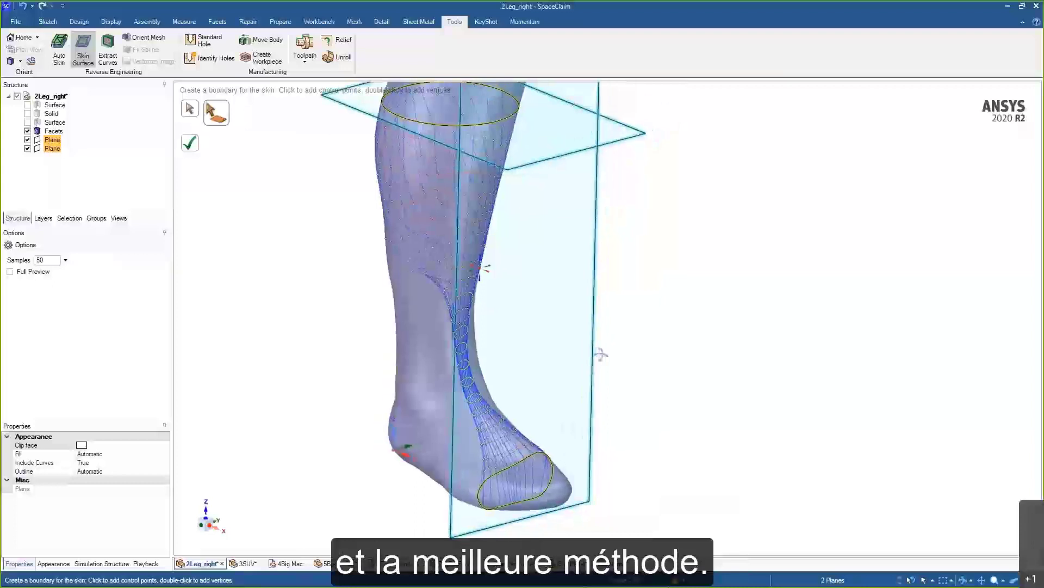
{"action": "mouse_move", "coordinate": [445, 287]}
{"action": "middle_mouse_down"}
{"action": "mouse_move", "coordinate": [690, 386]}
{"action": "mouse_move", "coordinate": [626, 381]}
{"action": "middle_mouse_up"}
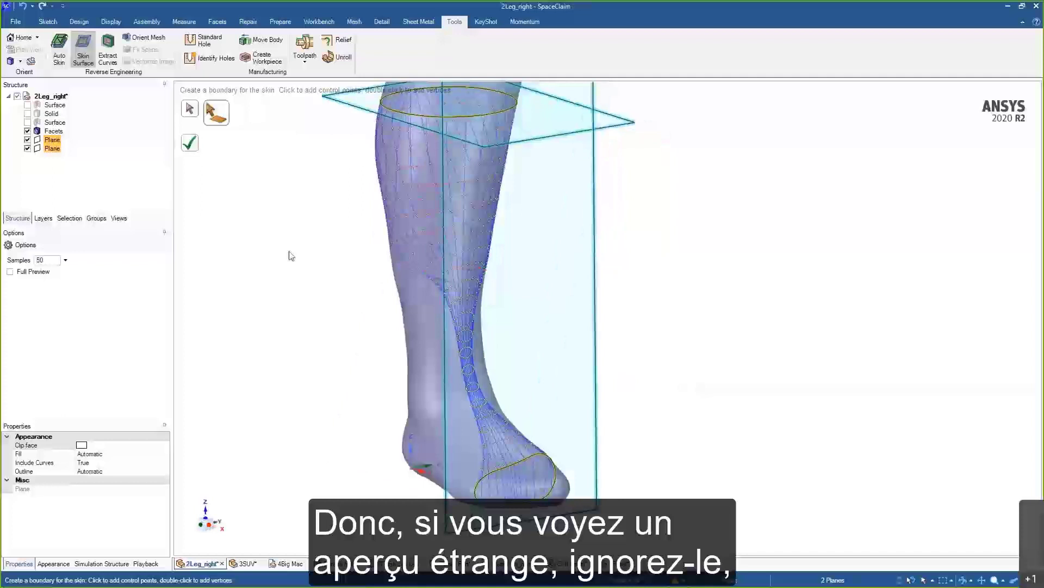
{"action": "left_click", "coordinate": [192, 145]}
{"action": "key", "text": "Return"}
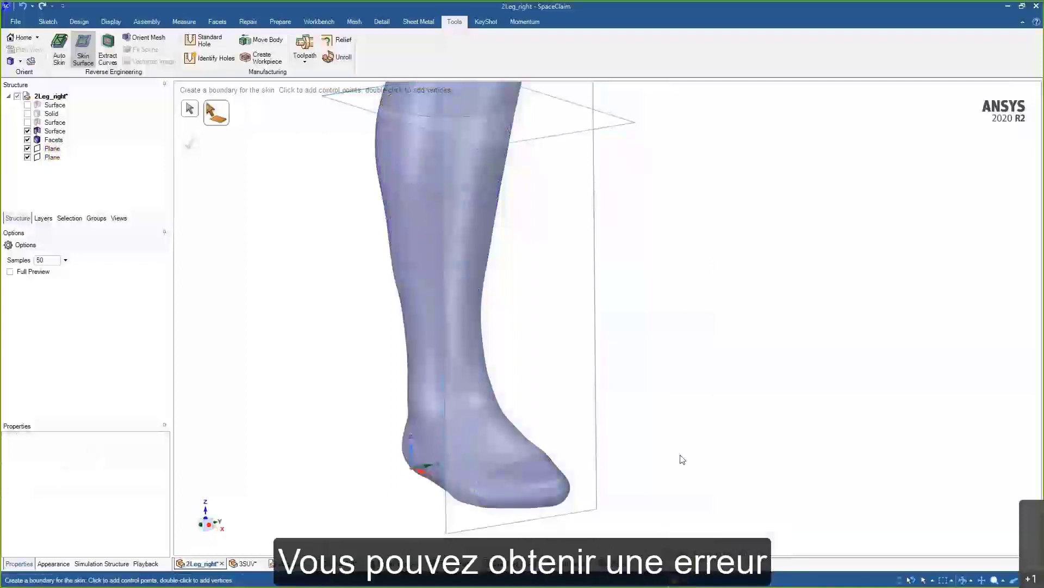
- Cap the toes with a domed skin surface from the open foot edge to a point at the toe tip
{"action": "middle_click_drag", "start_coordinate": [496, 419], "coordinate": [494, 471]}
{"action": "scroll", "coordinate": [493, 471], "scroll_direction": "up", "scroll_amount": 5}
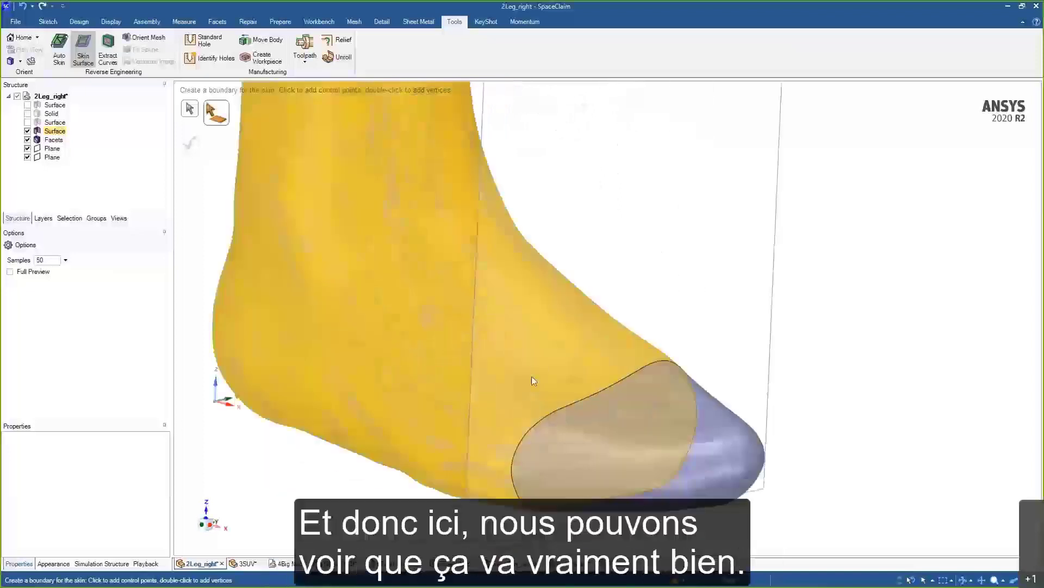
{"action": "middle_click_drag", "start_coordinate": [531, 376], "coordinate": [501, 374]}
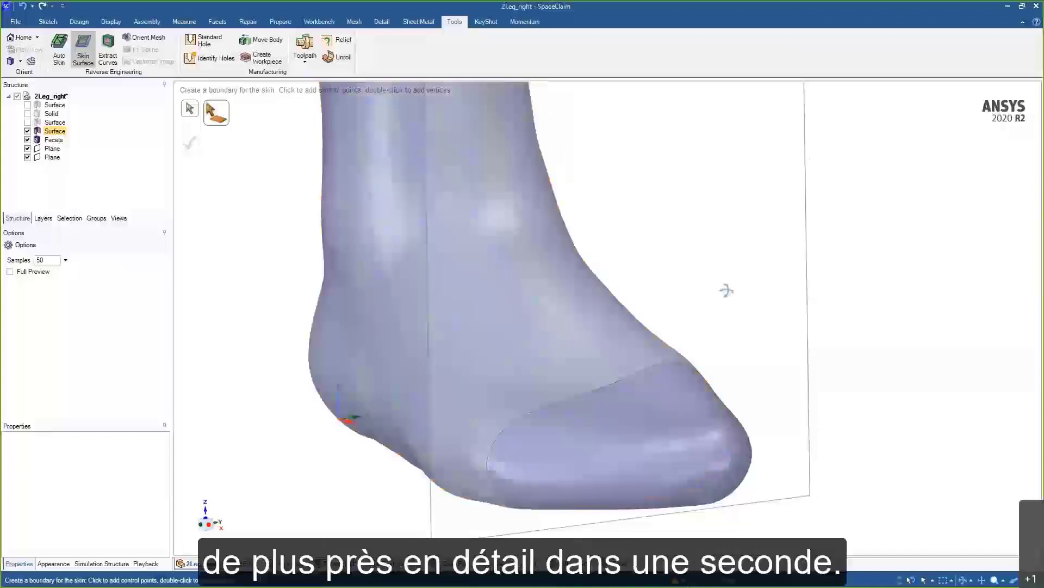
{"action": "middle_click_drag", "start_coordinate": [726, 290], "coordinate": [756, 295]}
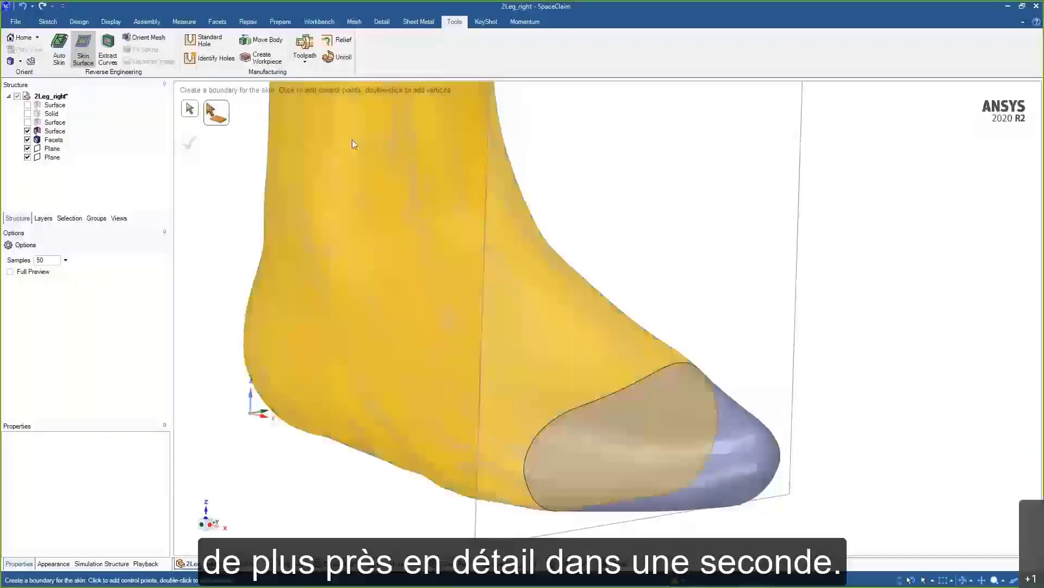
{"action": "left_click", "coordinate": [623, 365]}
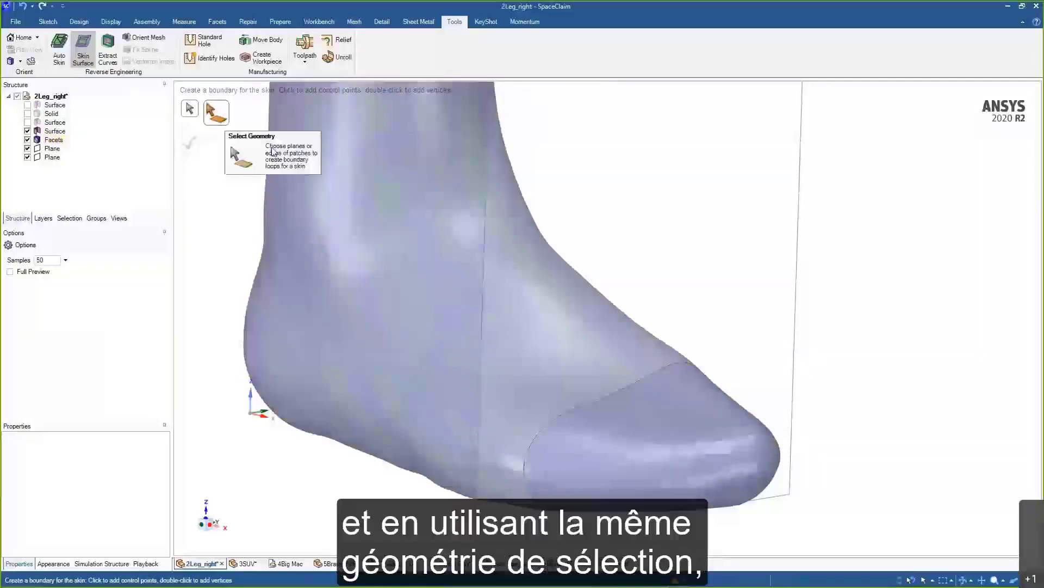
{"action": "left_click", "coordinate": [634, 384]}
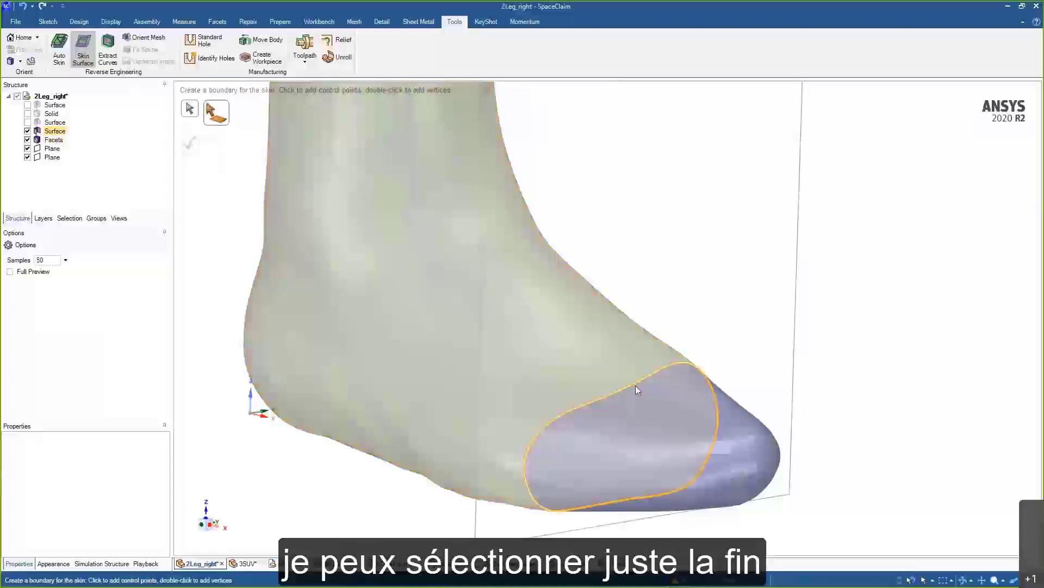
{"action": "left_click", "coordinate": [636, 385]}
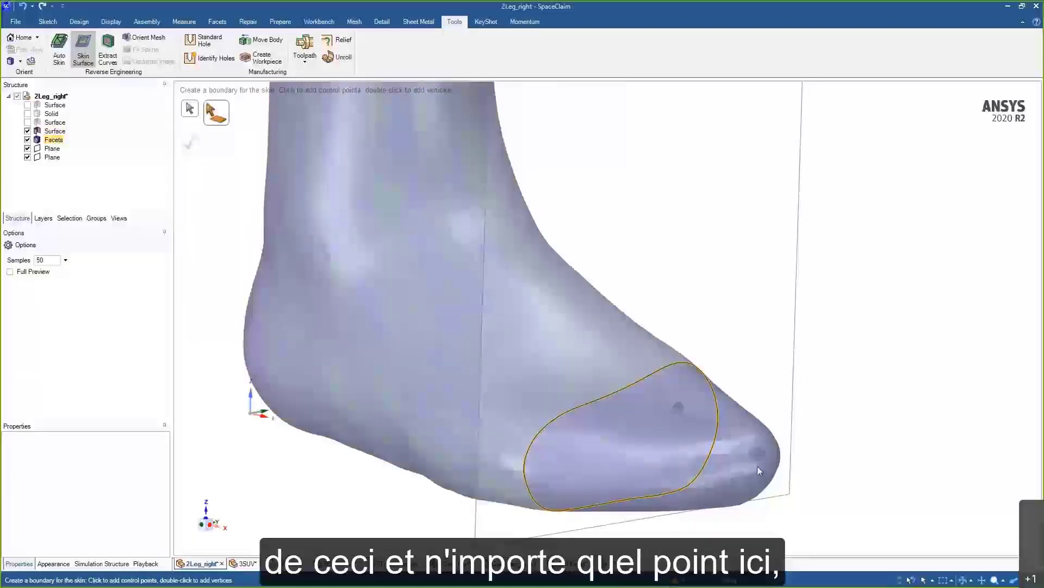
{"action": "left_click", "coordinate": [758, 473]}
{"action": "middle_click_drag", "start_coordinate": [846, 436], "coordinate": [808, 418]}
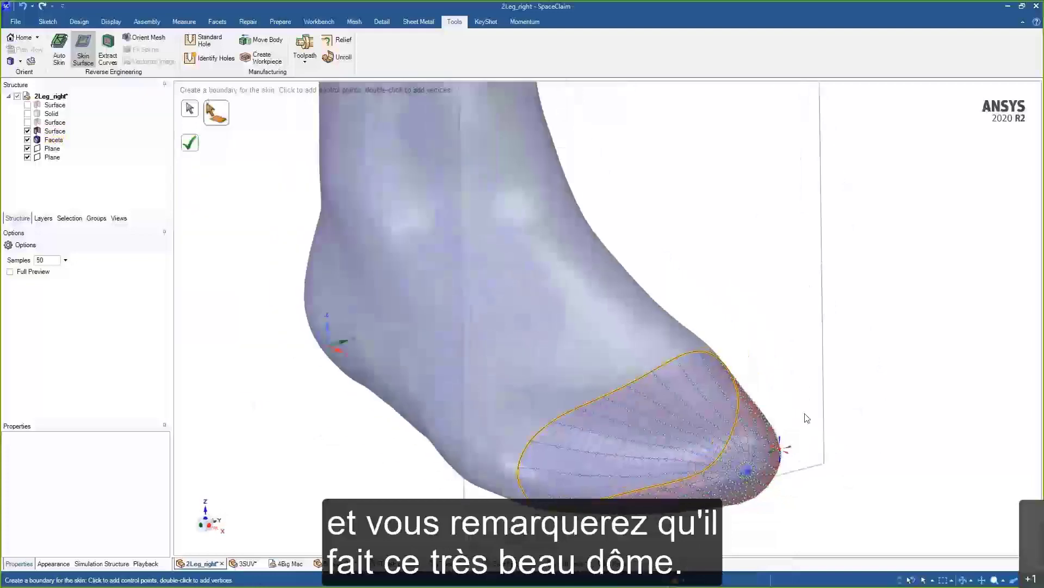
{"action": "left_click", "coordinate": [191, 144]}
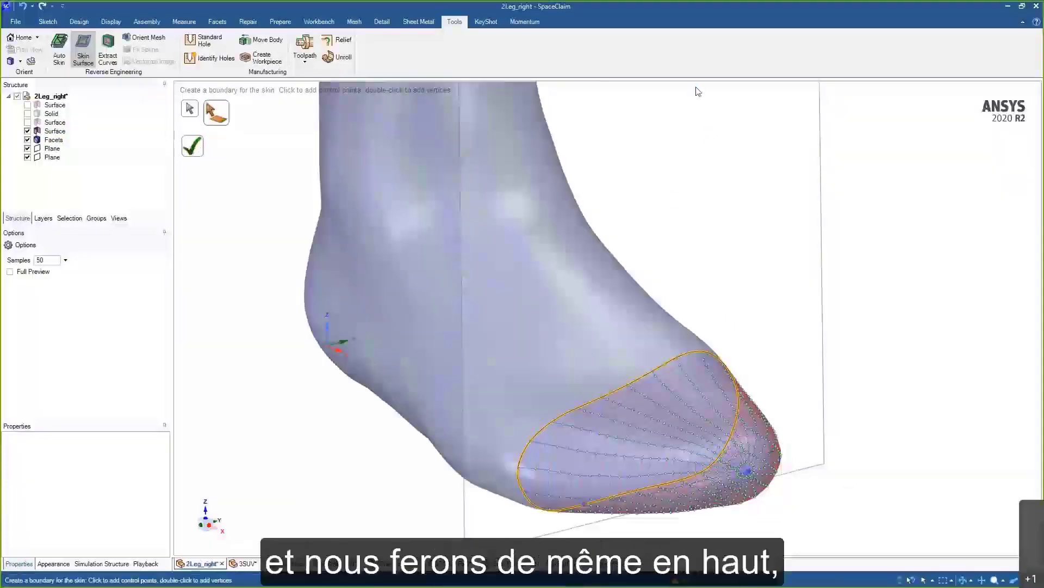
- Close the upper end of the leg with a skin surface from the open calf edge to a point on the scan's end face
{"action": "scroll", "coordinate": [680, 215], "scroll_direction": "down", "scroll_amount": 4}
{"action": "middle_click_drag", "start_coordinate": [669, 140], "coordinate": [616, 486], "text": "shift"}
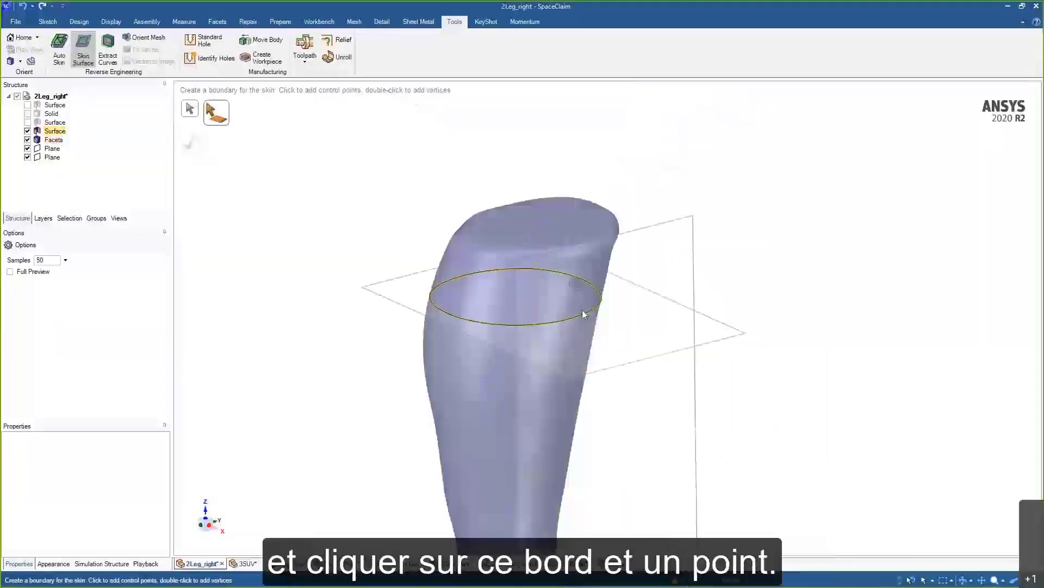
{"action": "left_click", "coordinate": [546, 225]}
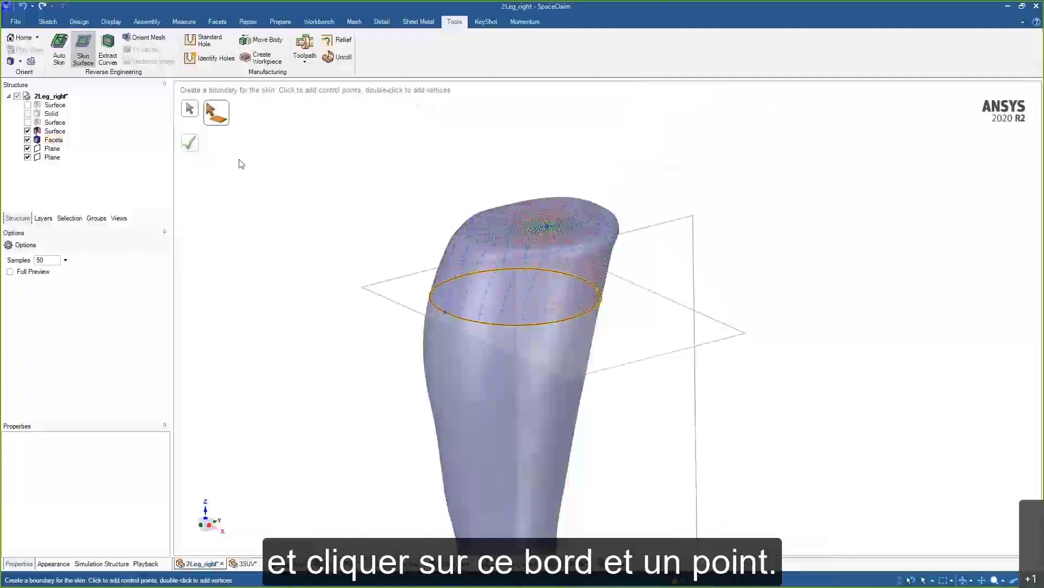
{"action": "left_click", "coordinate": [192, 146]}
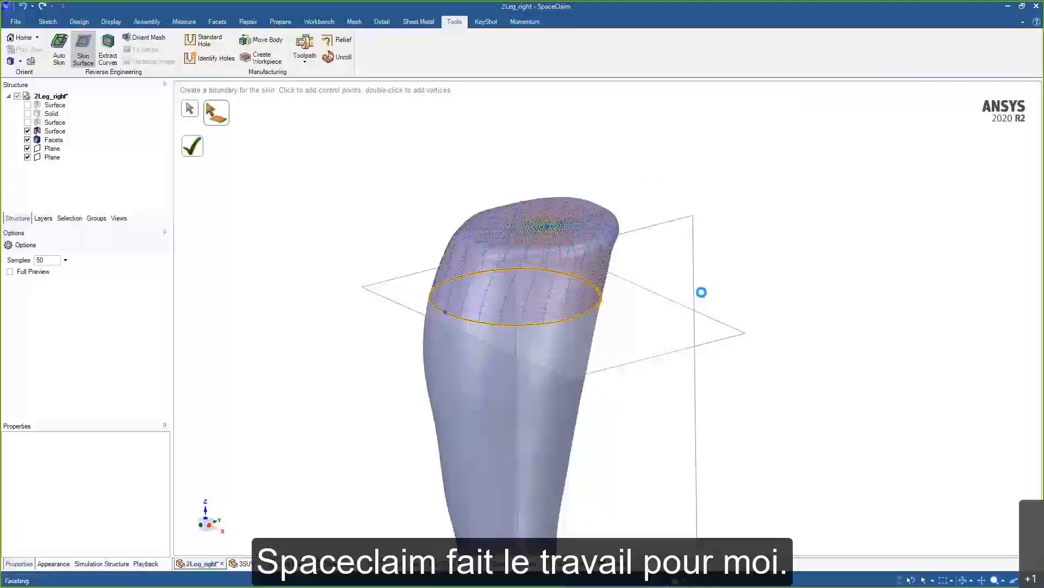
- Hide the facet scan and view the closed leg solid from the side
{"action": "left_click", "coordinate": [27, 139]}
{"action": "middle_click_drag", "start_coordinate": [655, 271], "coordinate": [655, 287], "text": "ctrl"}
{"action": "mouse_move", "coordinate": [659, 326]}
{"action": "middle_mouse_down", "text": "shift"}
{"action": "mouse_move", "coordinate": [596, 164]}
{"action": "mouse_move", "coordinate": [634, 205]}
{"action": "mouse_move", "coordinate": [566, 276]}
{"action": "mouse_move", "coordinate": [618, 289]}
{"action": "mouse_move", "coordinate": [651, 266]}
{"action": "mouse_move", "coordinate": [562, 305]}
{"action": "mouse_move", "coordinate": [459, 378]}
{"action": "mouse_move", "coordinate": [489, 380]}
{"action": "mouse_move", "coordinate": [320, 343]}
{"action": "mouse_move", "coordinate": [490, 373]}
{"action": "mouse_move", "coordinate": [544, 304]}
{"action": "mouse_move", "coordinate": [562, 369]}
{"action": "mouse_move", "coordinate": [534, 380]}
{"action": "middle_mouse_up", "text": "shift"}
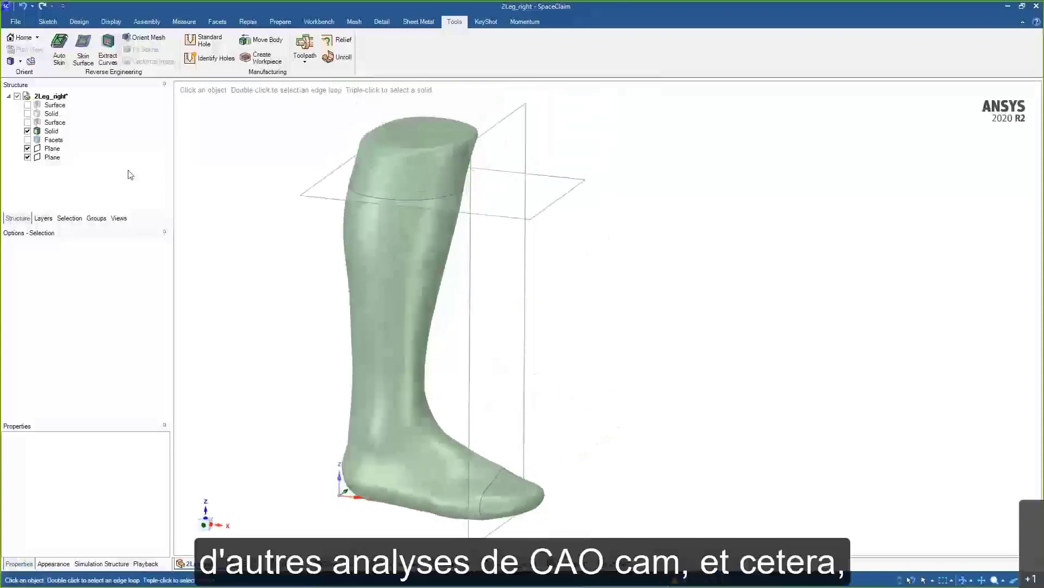
- Hide the leg solid and show the facet scan again
{"action": "left_click", "coordinate": [27, 131]}
{"action": "left_click", "coordinate": [27, 139]}
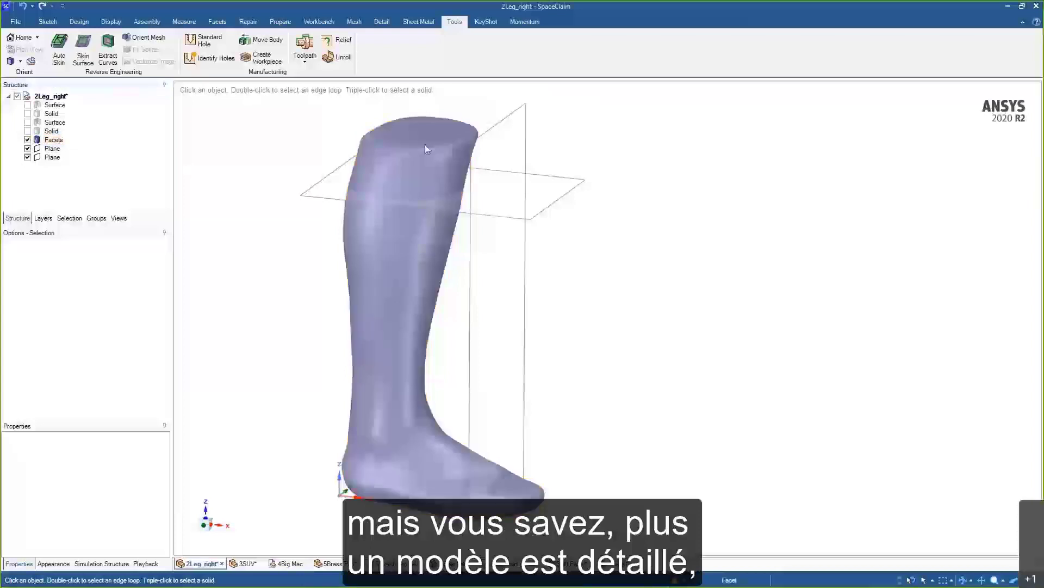
{"action": "left_click", "coordinate": [386, 220]}
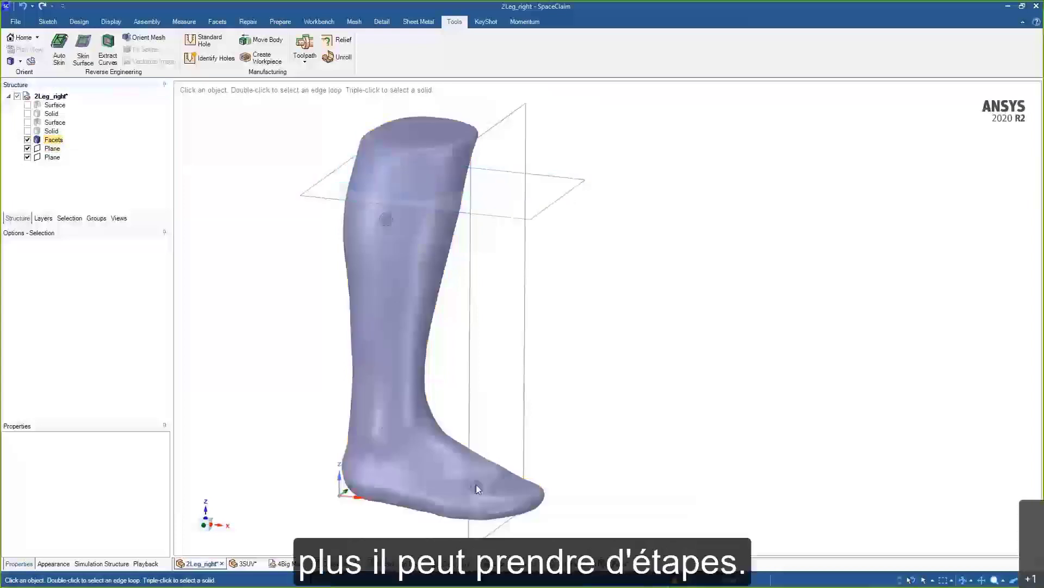
{"action": "key", "text": "Escape"}
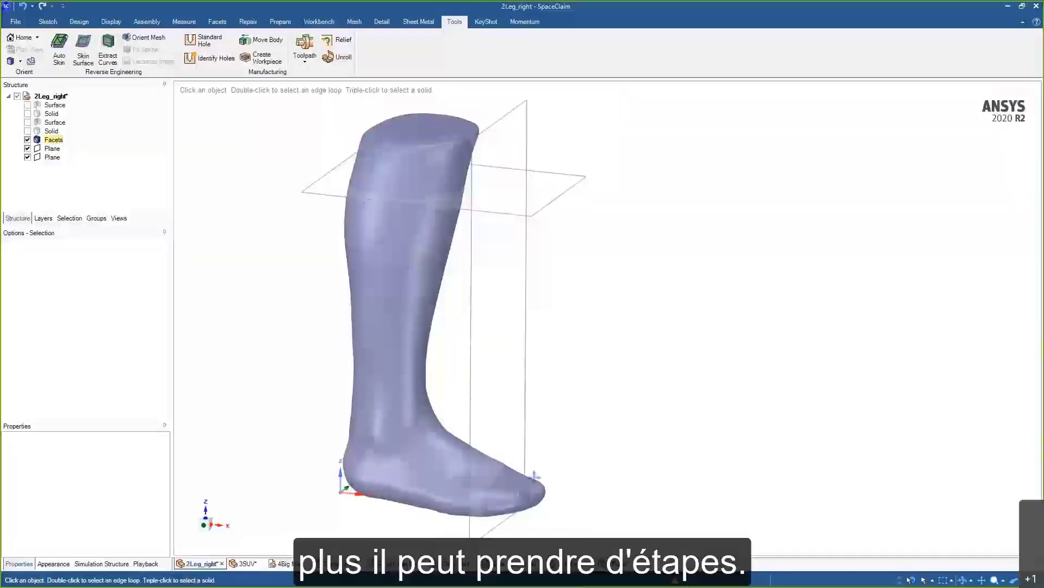
- Convert the whole leg facet scan into a closed patch body with Auto Skin
{"action": "middle_click_drag", "start_coordinate": [501, 461], "coordinate": [547, 414]}
{"action": "left_click", "coordinate": [552, 409]}
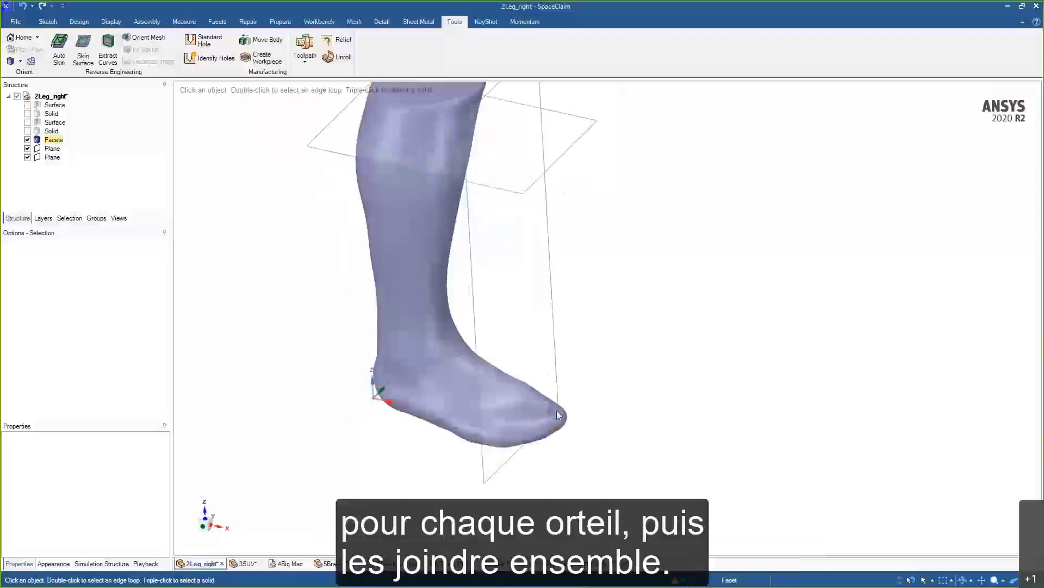
{"action": "left_click", "coordinate": [558, 370]}
{"action": "middle_click_drag", "start_coordinate": [566, 352], "coordinate": [557, 414], "text": "shift"}
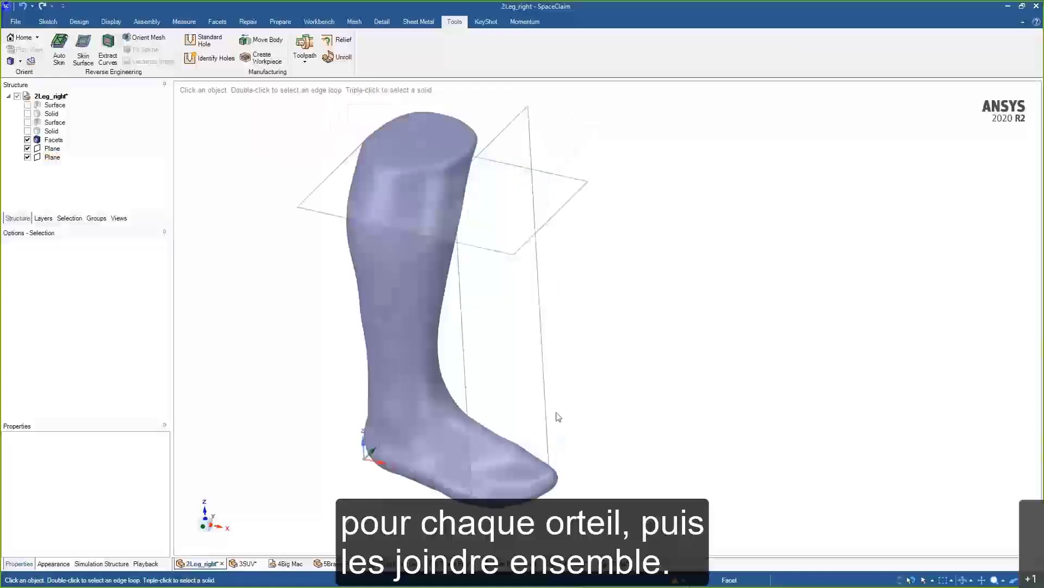
{"action": "left_click", "coordinate": [60, 59]}
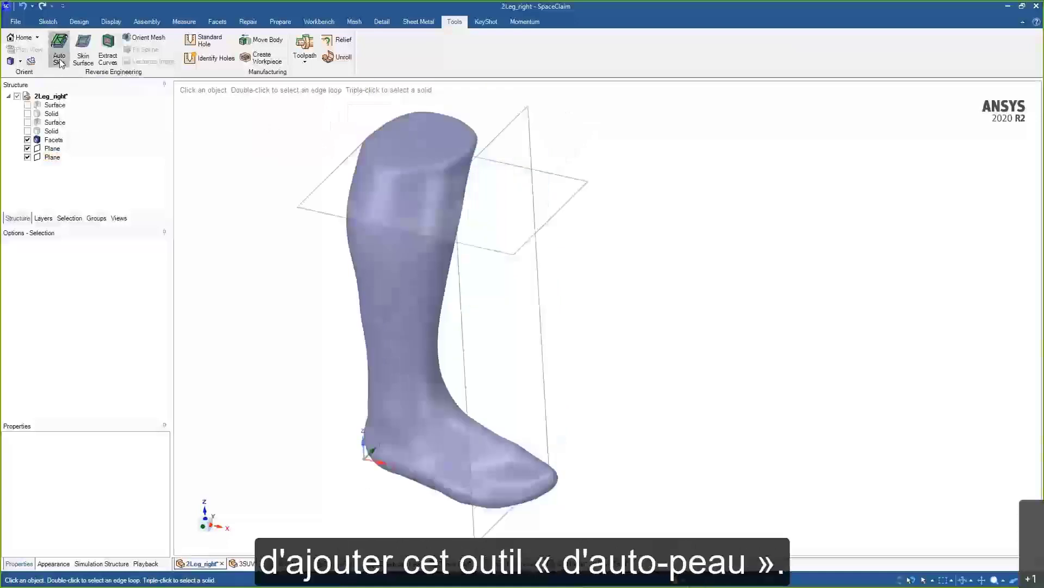
{"action": "left_click", "coordinate": [373, 269]}
{"action": "left_click", "coordinate": [185, 144]}
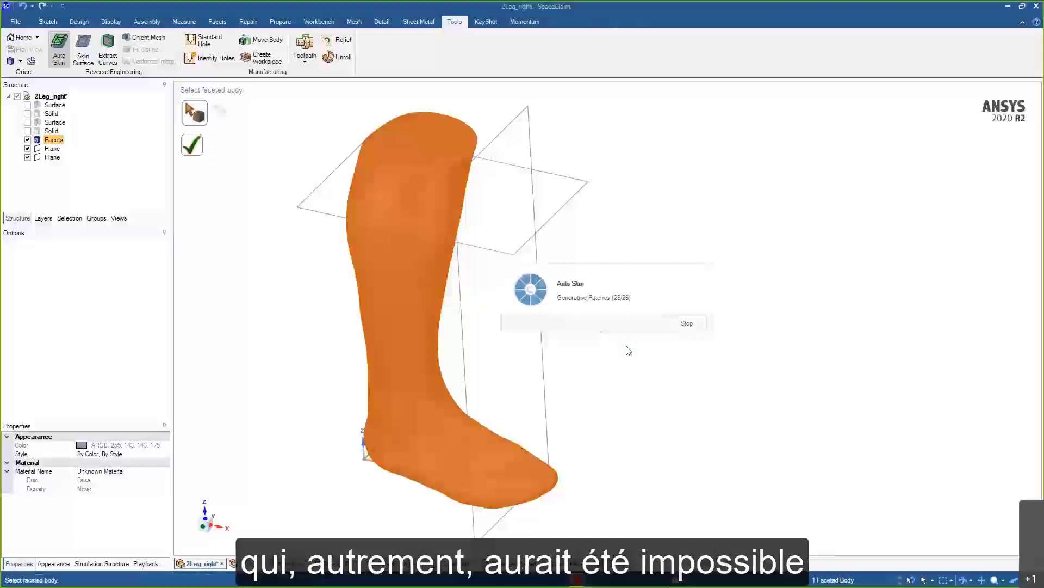
{"action": "mouse_move", "coordinate": [625, 345]}
{"action": "middle_mouse_down"}
{"action": "mouse_move", "coordinate": [636, 332]}
{"action": "mouse_move", "coordinate": [604, 380]}
{"action": "mouse_move", "coordinate": [625, 374]}
{"action": "mouse_move", "coordinate": [609, 357]}
{"action": "mouse_move", "coordinate": [630, 357]}
{"action": "mouse_move", "coordinate": [618, 345]}
{"action": "middle_mouse_up"}
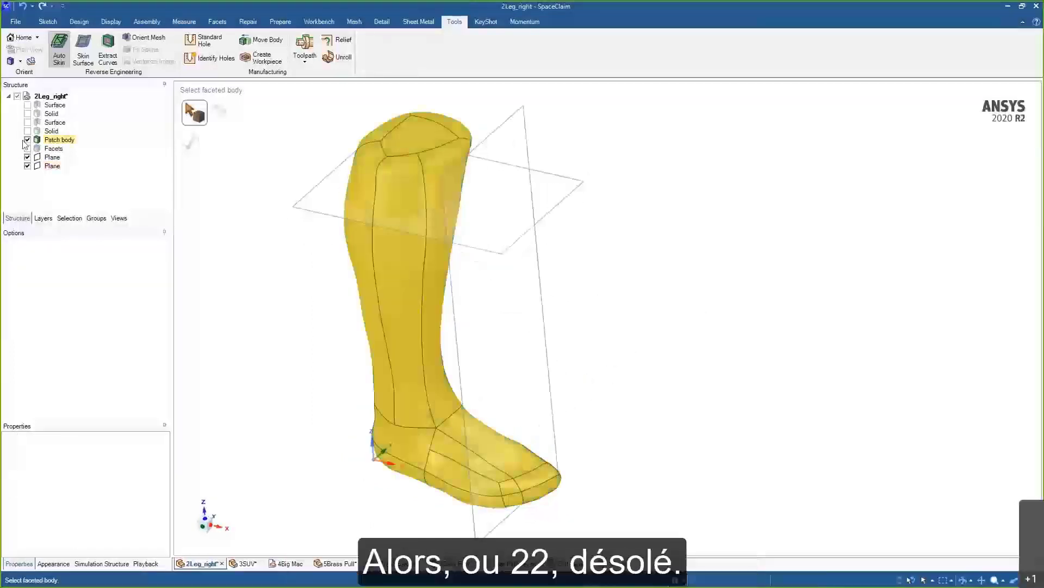
{"action": "mouse_move", "coordinate": [524, 281]}
{"action": "middle_mouse_down"}
{"action": "mouse_move", "coordinate": [597, 212]}
{"action": "mouse_move", "coordinate": [613, 145]}
{"action": "mouse_move", "coordinate": [521, 291]}
{"action": "mouse_move", "coordinate": [537, 289]}
{"action": "middle_mouse_up"}
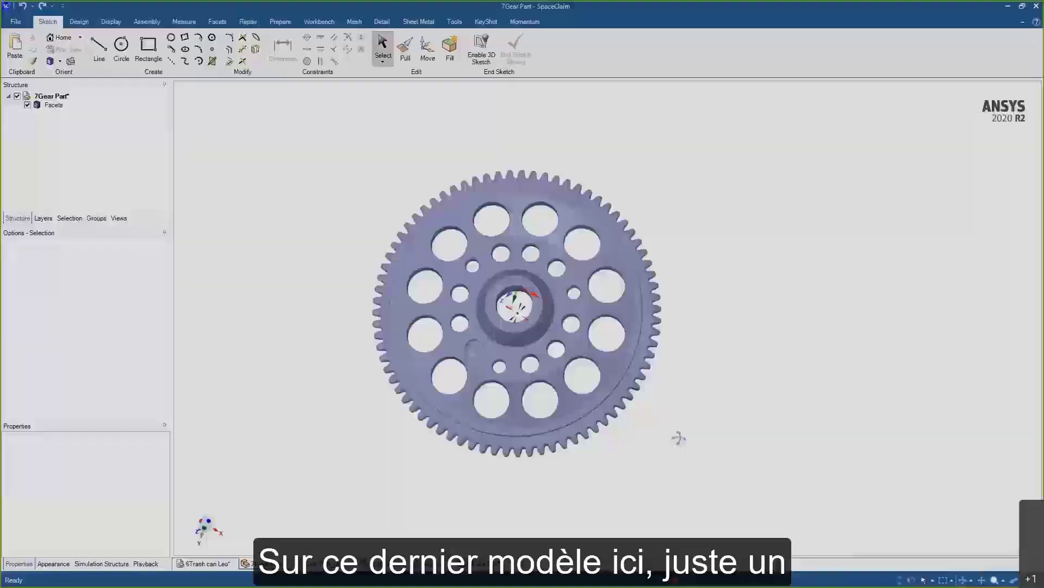
- Smooth the entire gear facet body using the Volume Aware smooth type with a 60° angle threshold
{"action": "middle_click_drag", "start_coordinate": [678, 435], "coordinate": [816, 429]}
{"action": "scroll", "coordinate": [675, 340], "scroll_direction": "up", "scroll_amount": 3}
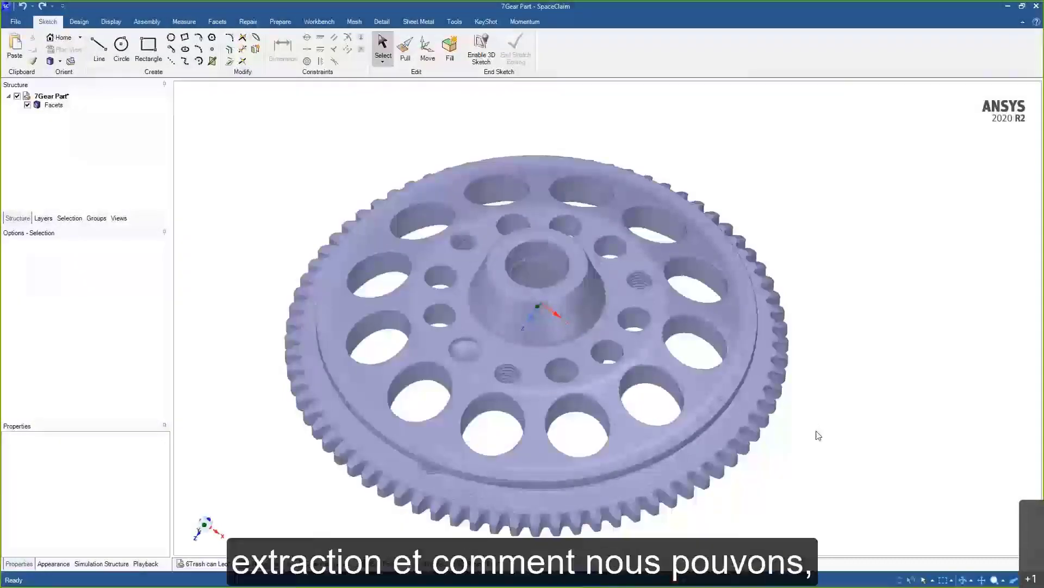
{"action": "left_click", "coordinate": [639, 424]}
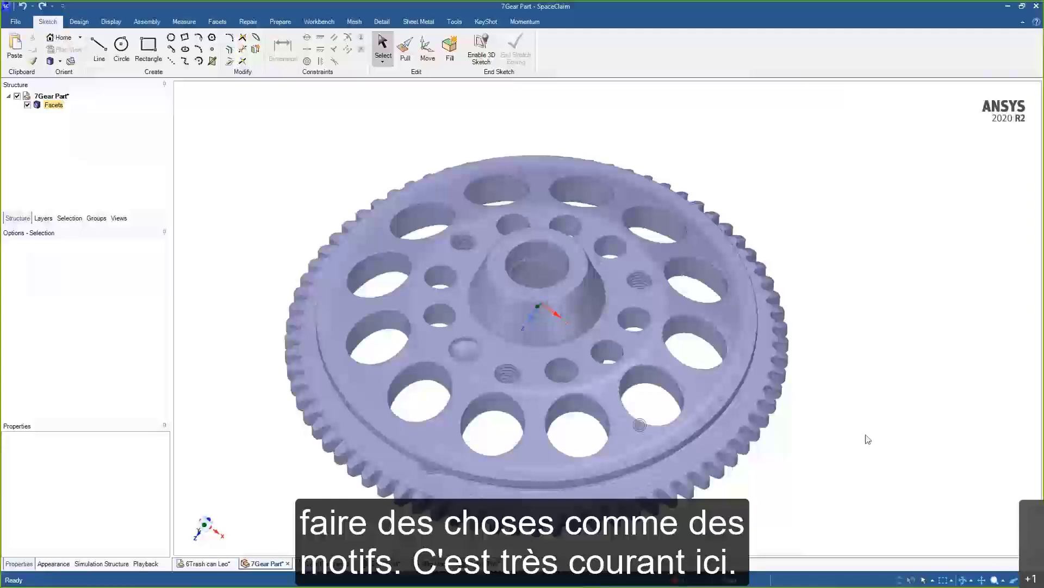
{"action": "middle_click_drag", "start_coordinate": [866, 435], "coordinate": [865, 414]}
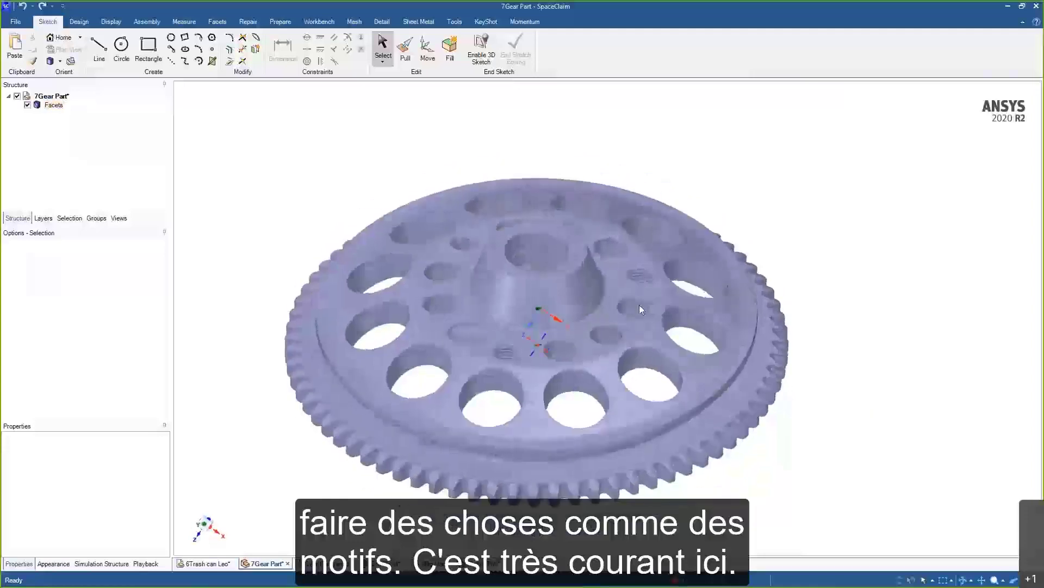
{"action": "scroll", "coordinate": [576, 269], "scroll_direction": "up", "scroll_amount": 10}
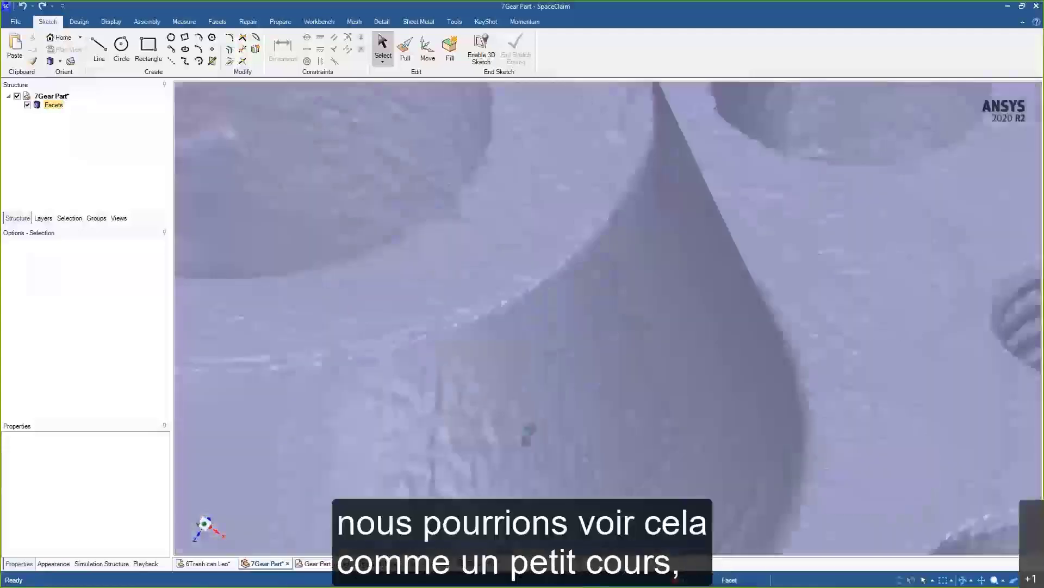
{"action": "scroll", "coordinate": [638, 428], "scroll_direction": "down", "scroll_amount": 8}
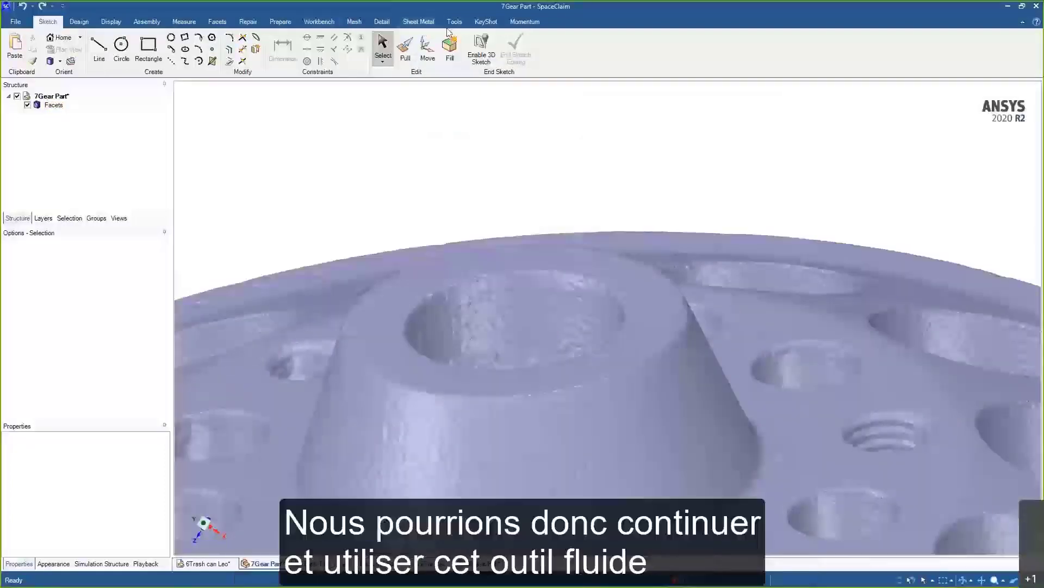
{"action": "left_click", "coordinate": [218, 21]}
{"action": "left_click", "coordinate": [353, 37]}
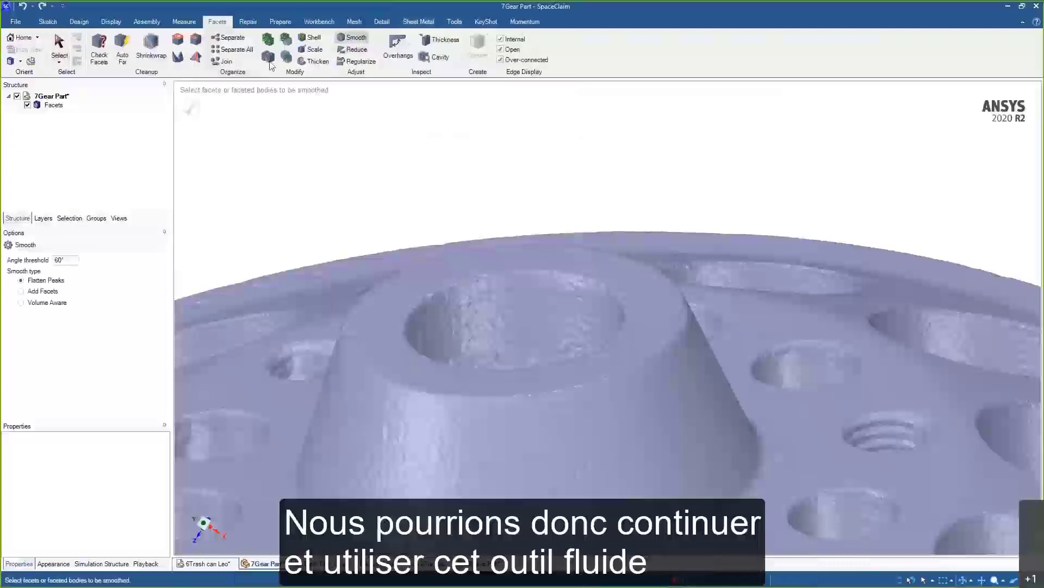
{"action": "left_click", "coordinate": [54, 104]}
{"action": "left_click", "coordinate": [39, 307]}
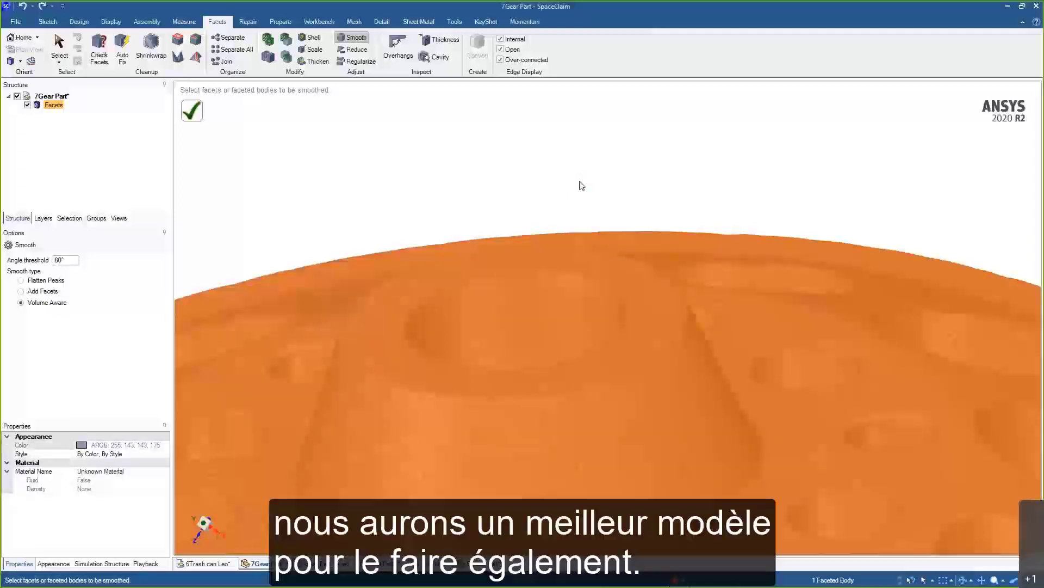
{"action": "left_click", "coordinate": [580, 181]}
- Select the cylindrical band of facets around the gear's raised disc and insert an axis through its centre
{"action": "middle_click_drag", "start_coordinate": [580, 181], "coordinate": [655, 191]}
{"action": "scroll", "coordinate": [655, 364], "scroll_direction": "up", "scroll_amount": 4}
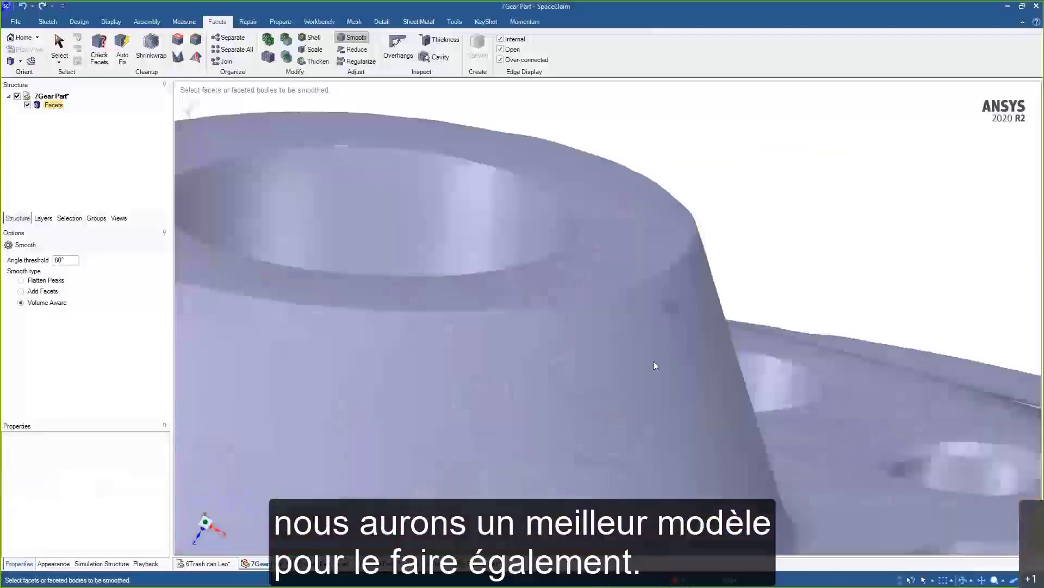
{"action": "middle_click_drag", "start_coordinate": [653, 360], "coordinate": [687, 227]}
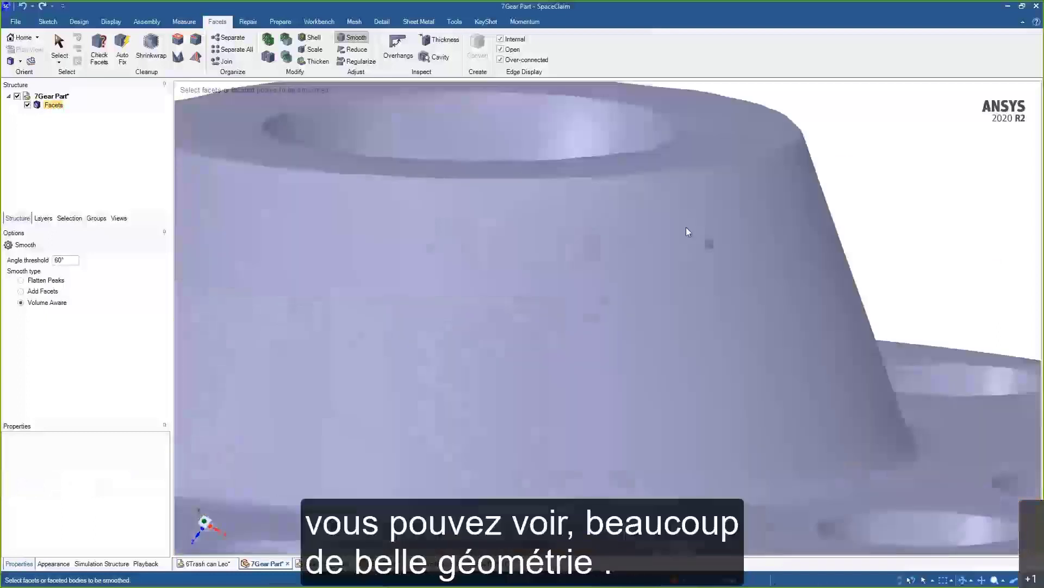
{"action": "scroll", "coordinate": [687, 227], "scroll_direction": "down", "scroll_amount": 5}
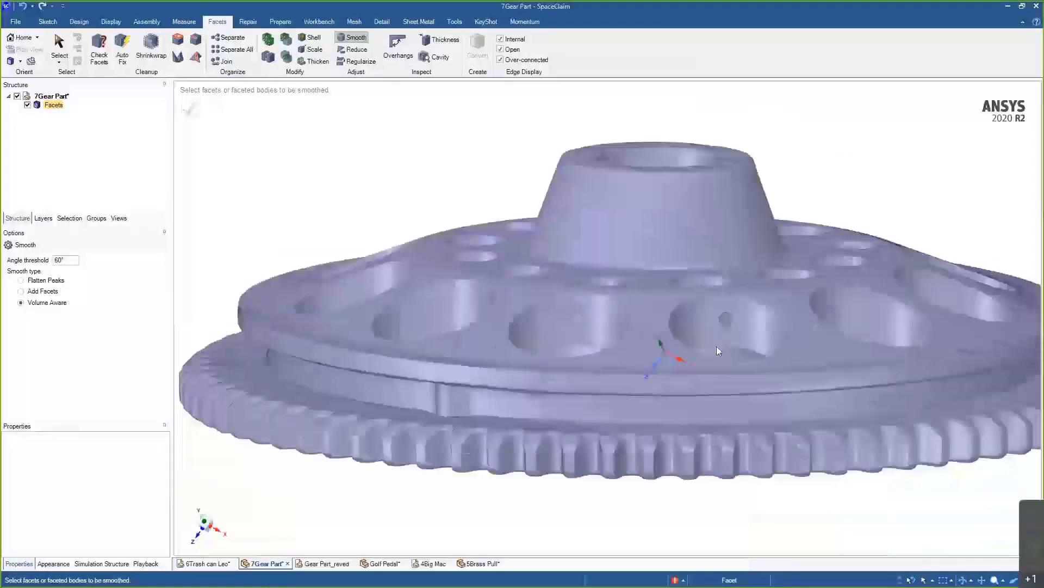
{"action": "key", "text": "Escape"}
{"action": "left_click", "coordinate": [704, 386]}
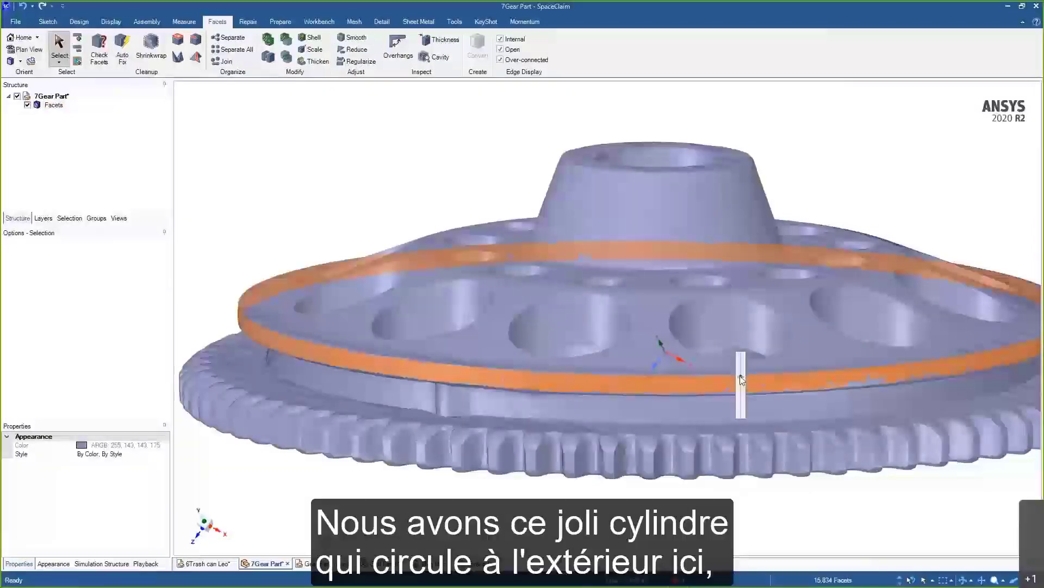
{"action": "left_click_drag", "start_coordinate": [741, 376], "coordinate": [739, 376]}
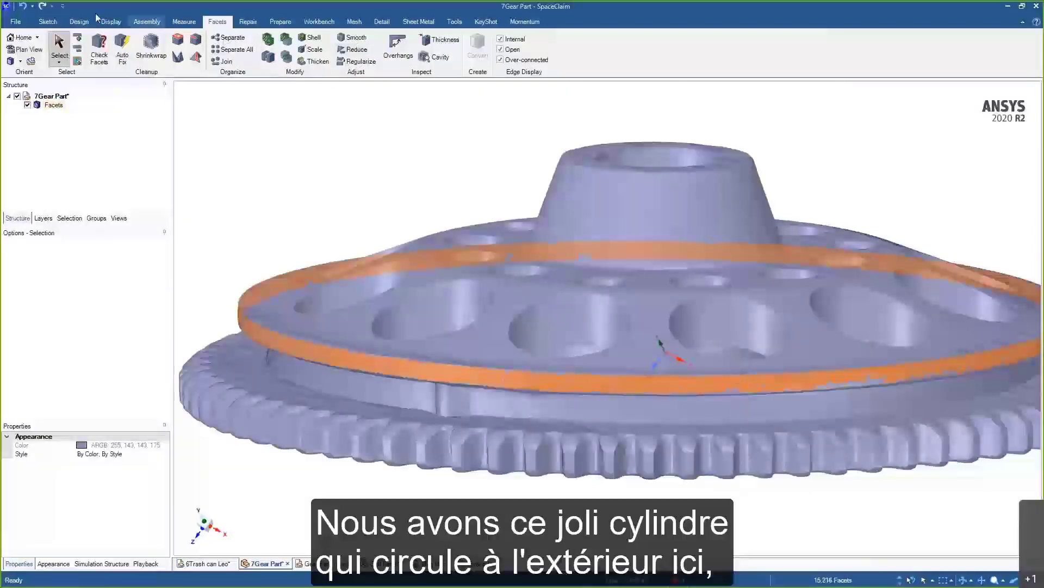
{"action": "left_click", "coordinate": [80, 21]}
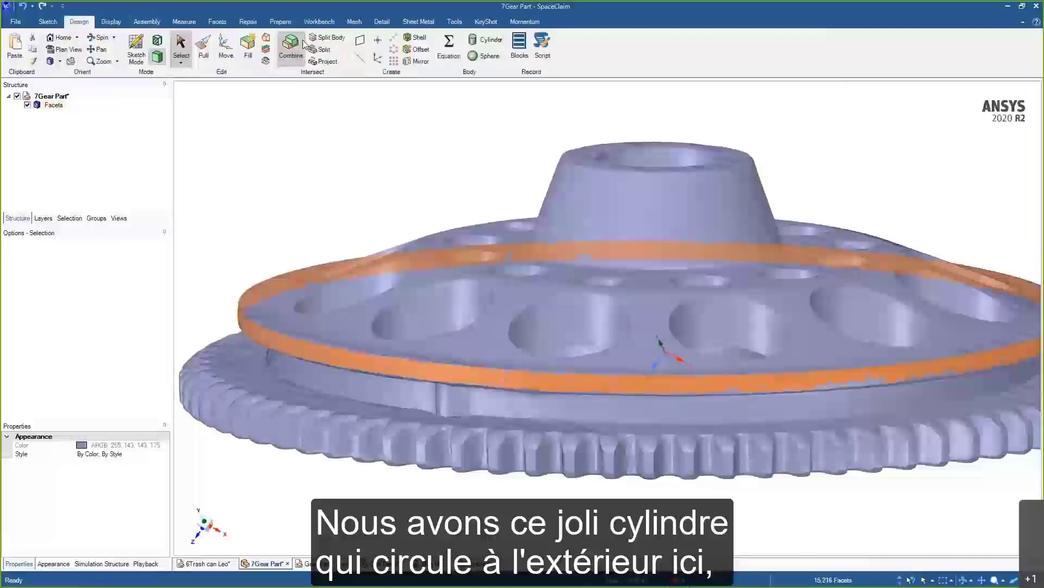
{"action": "left_click", "coordinate": [360, 61]}
- Insert a plane that passes through the gear's central axis
{"action": "key", "text": "v"}
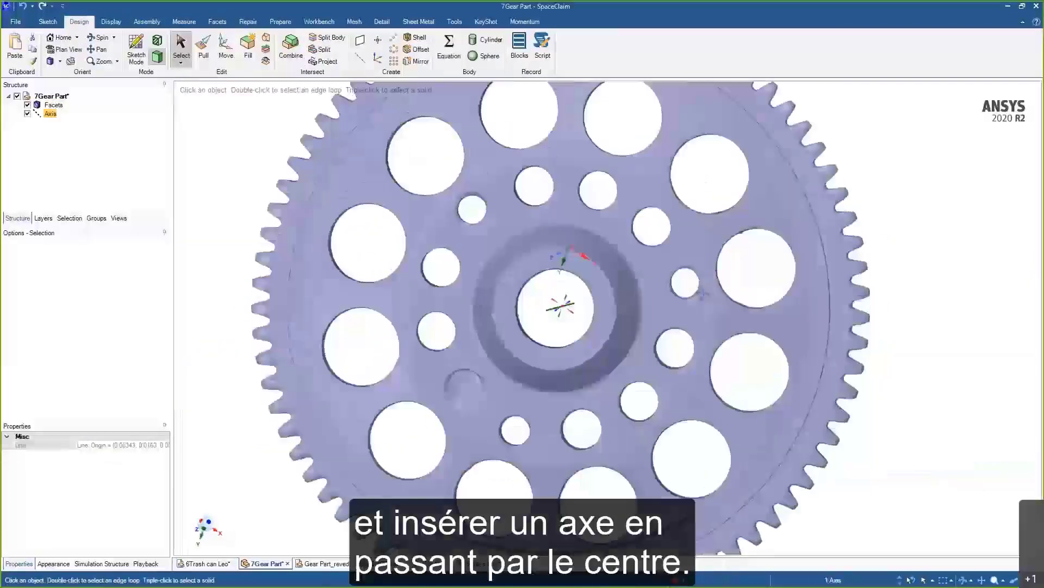
{"action": "middle_click_drag", "start_coordinate": [703, 294], "coordinate": [685, 312]}
{"action": "scroll", "coordinate": [734, 156], "scroll_direction": "down", "scroll_amount": 2}
{"action": "left_click", "coordinate": [360, 39]}
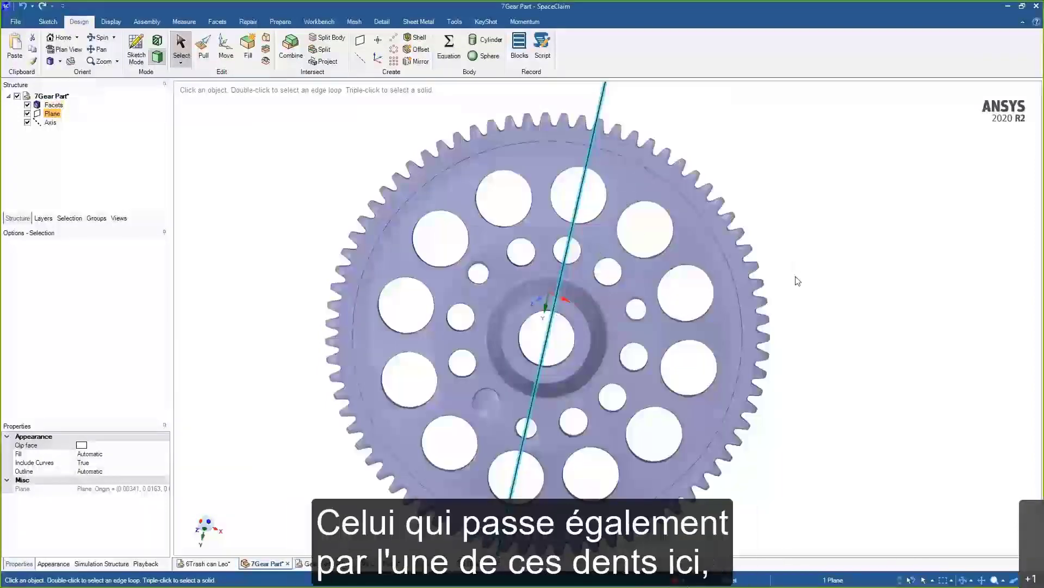
- Start moving the plane and align the move handle's origin directly onto the gear's central axis
{"action": "key", "text": "m"}
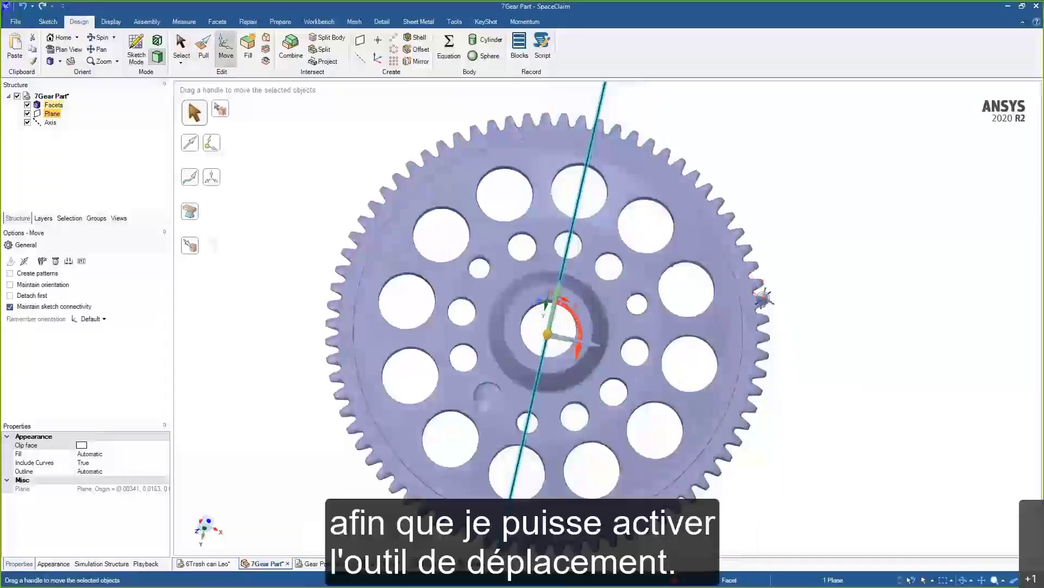
{"action": "scroll", "coordinate": [511, 340], "scroll_direction": "up", "scroll_amount": 4}
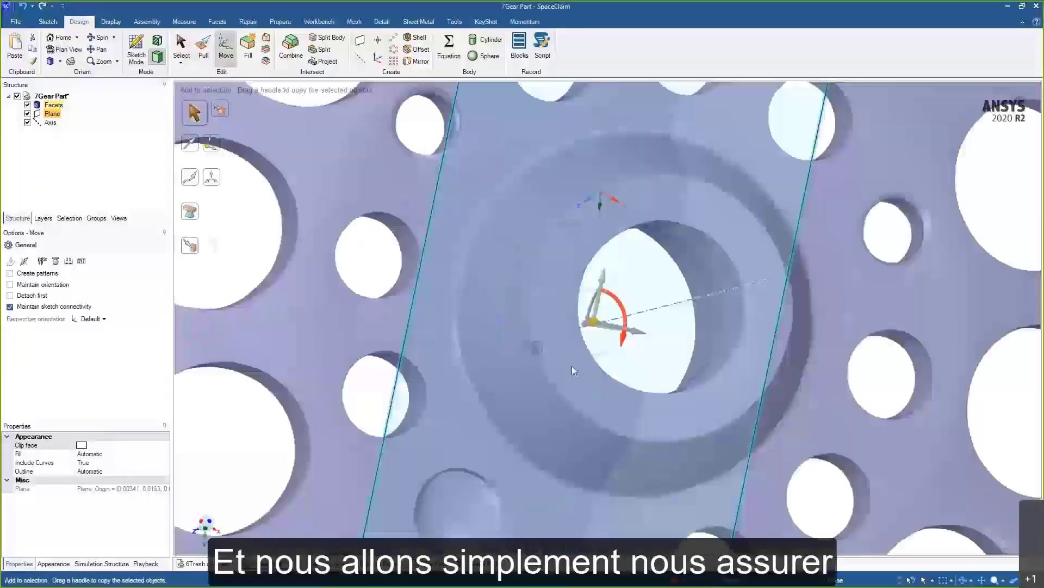
{"action": "left_click_drag", "start_coordinate": [593, 321], "coordinate": [610, 325]}
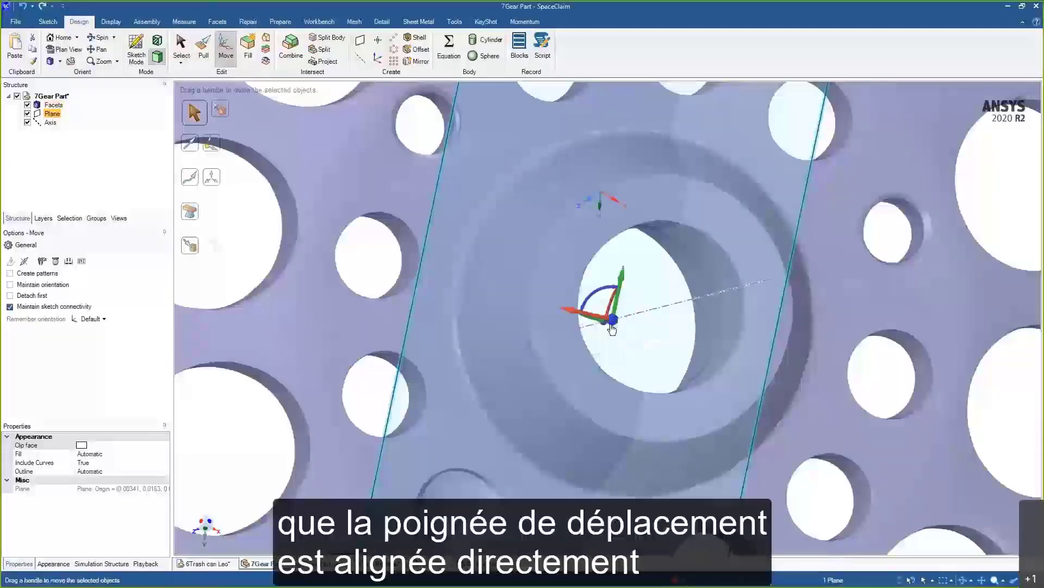
{"action": "scroll", "coordinate": [612, 328], "scroll_direction": "down", "scroll_amount": 5}
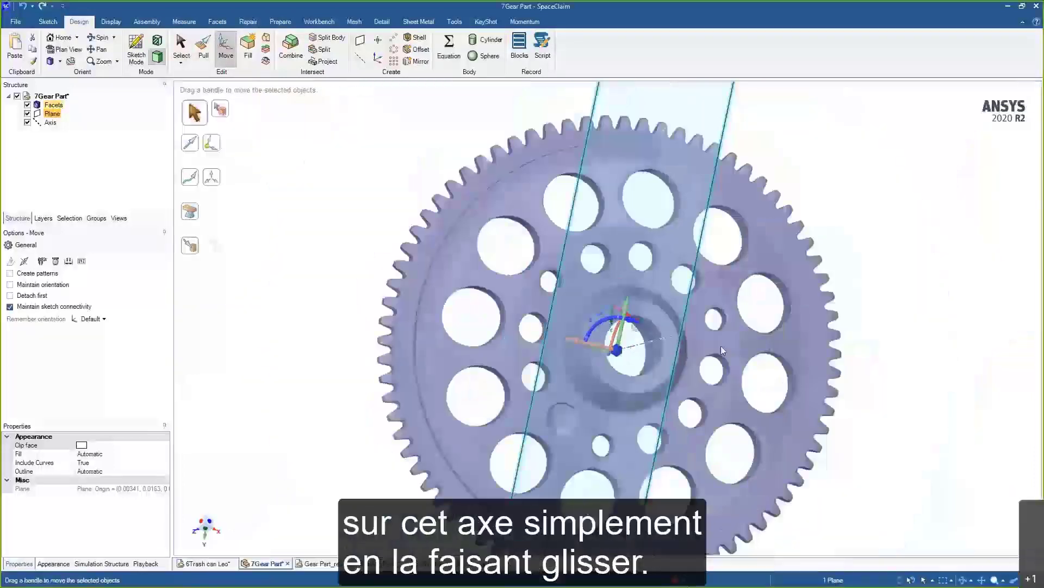
- Rotate the plane 15.5° about the gear's axis so it cuts through the middle of a tooth
{"action": "key", "text": "v"}
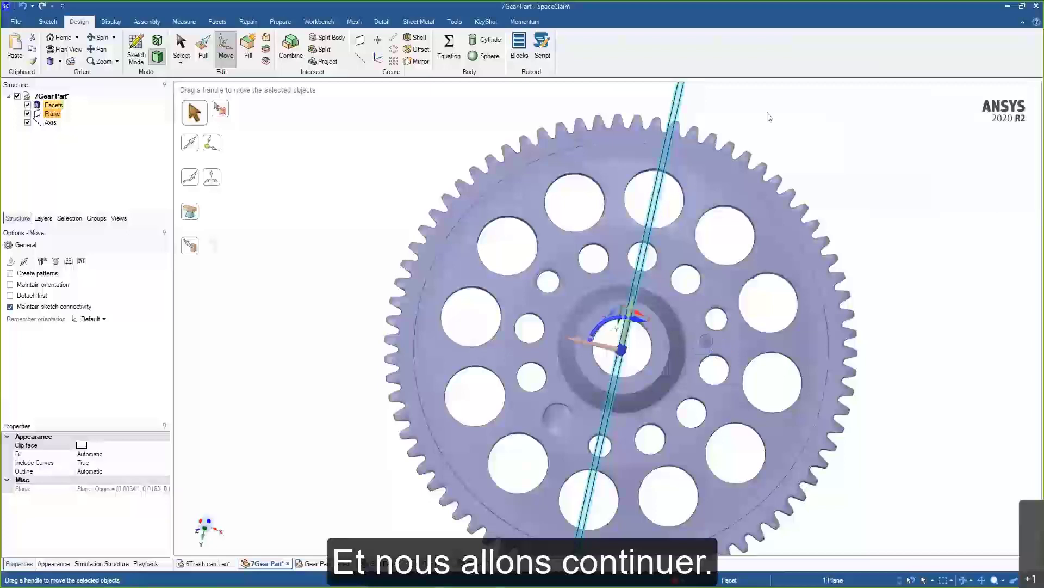
{"action": "left_click_drag", "start_coordinate": [768, 112], "coordinate": [824, 161]}
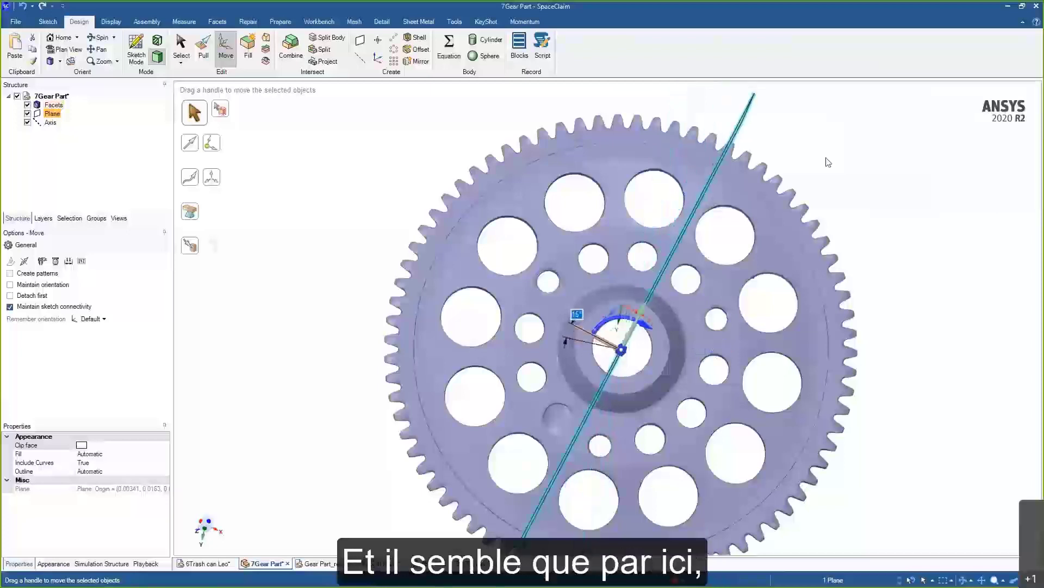
{"action": "scroll", "coordinate": [753, 171], "scroll_direction": "up", "scroll_amount": 6}
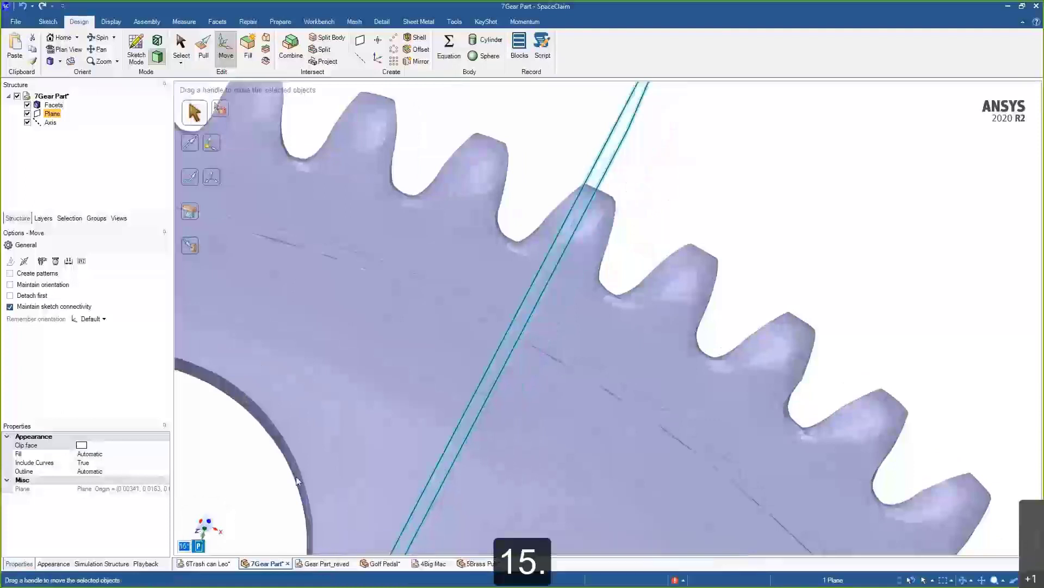
{"action": "type", "text": "5"}
{"action": "key", "text": "Return"}
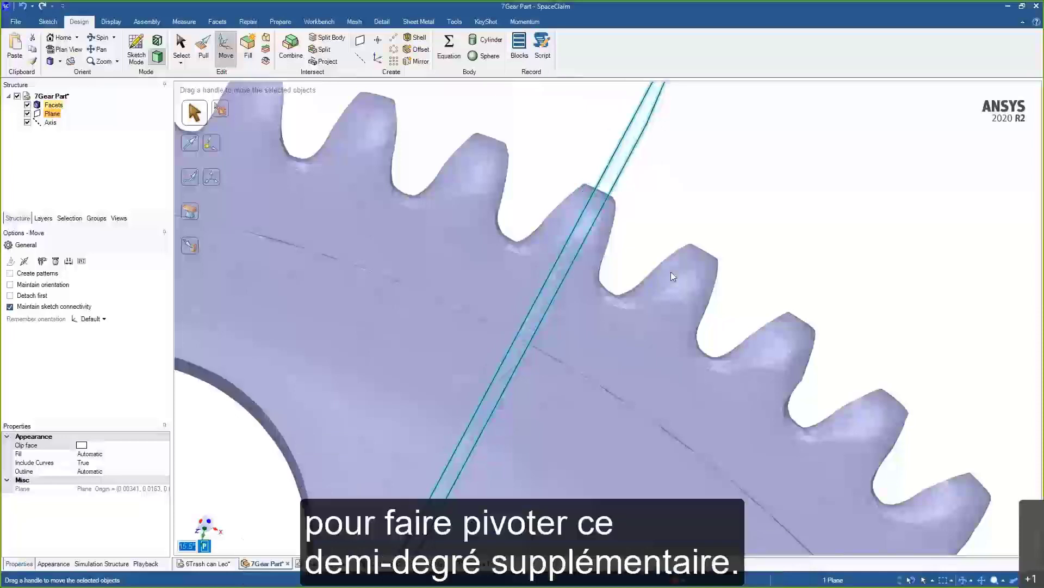
{"action": "scroll", "coordinate": [671, 272], "scroll_direction": "down", "scroll_amount": 5}
{"action": "middle_click_drag", "start_coordinate": [724, 218], "coordinate": [774, 204], "text": "ctrl"}
{"action": "left_click", "coordinate": [774, 204]}
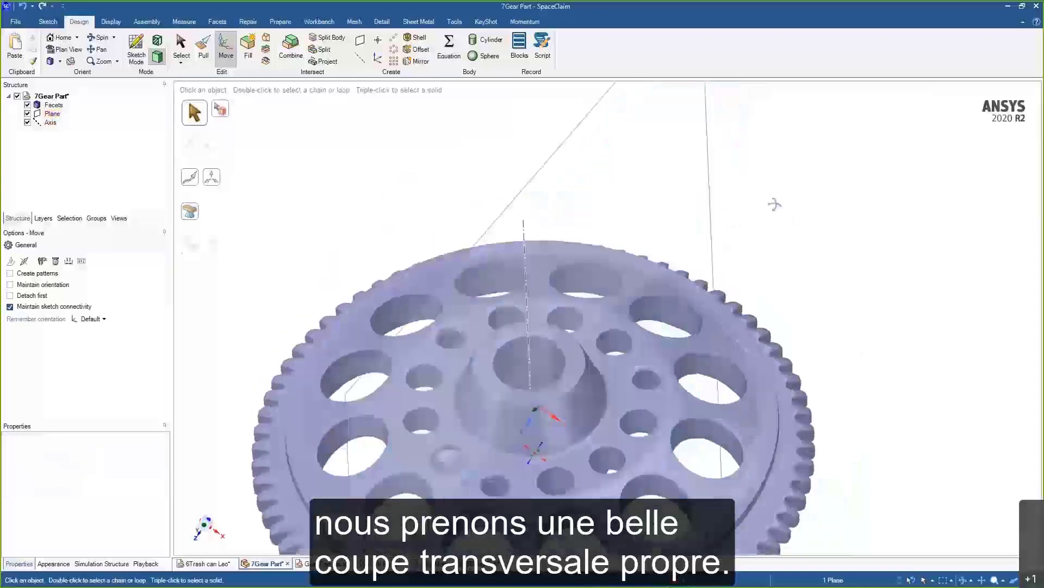
- Examine the gear's holes and teeth, checking where the plane cuts on the opposite side
{"action": "left_click", "coordinate": [453, 23]}
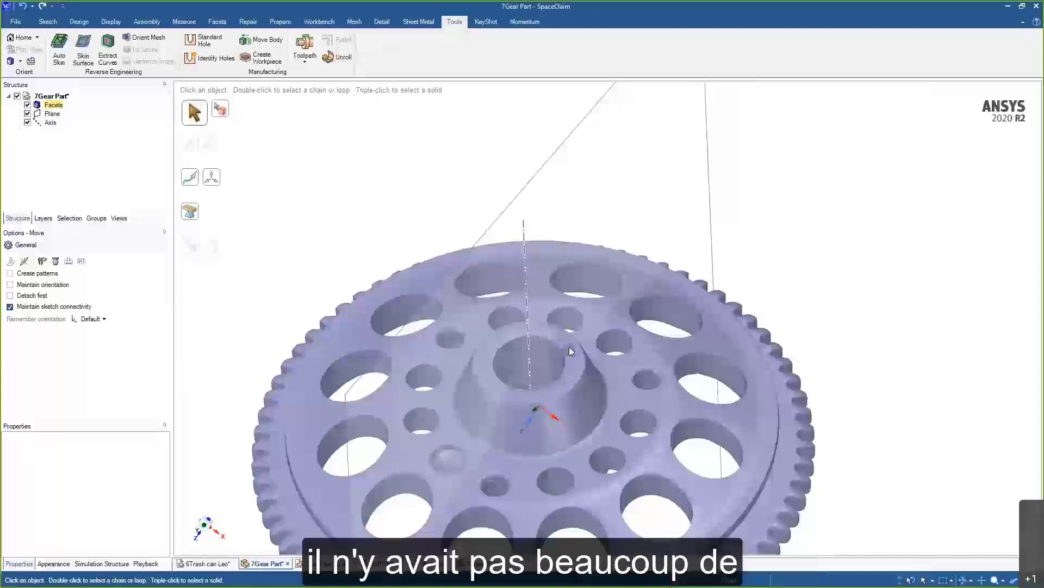
{"action": "middle_click_drag", "start_coordinate": [786, 285], "coordinate": [708, 283]}
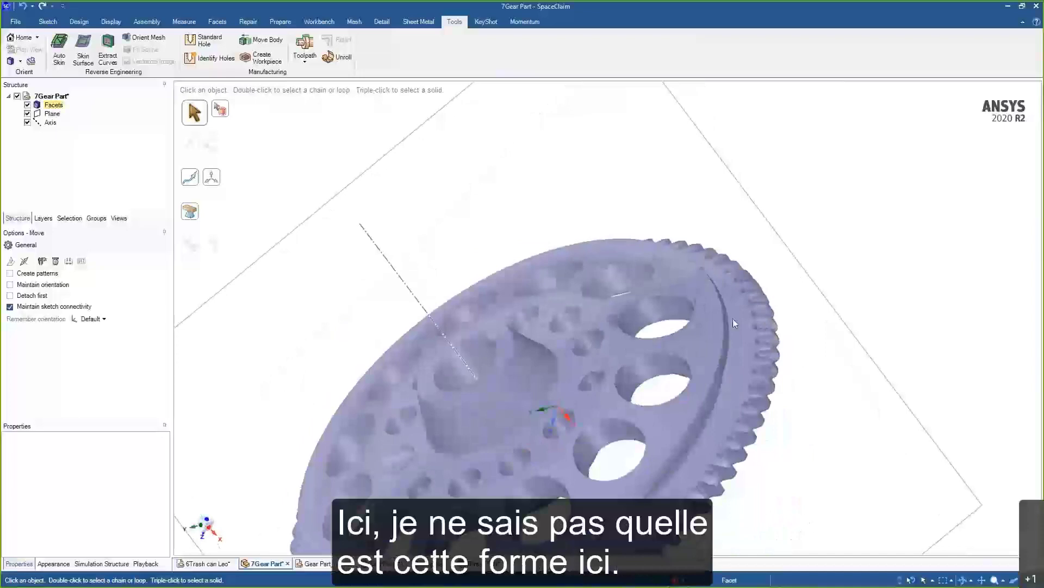
{"action": "mouse_move", "coordinate": [733, 318]}
{"action": "middle_mouse_down"}
{"action": "mouse_move", "coordinate": [723, 304]}
{"action": "mouse_move", "coordinate": [851, 296]}
{"action": "mouse_move", "coordinate": [795, 315]}
{"action": "mouse_move", "coordinate": [756, 279]}
{"action": "mouse_move", "coordinate": [758, 348]}
{"action": "mouse_move", "coordinate": [734, 420]}
{"action": "mouse_move", "coordinate": [746, 260]}
{"action": "mouse_move", "coordinate": [721, 437]}
{"action": "mouse_move", "coordinate": [715, 353]}
{"action": "middle_mouse_up"}
{"action": "mouse_move", "coordinate": [744, 201]}
{"action": "middle_mouse_down"}
{"action": "mouse_move", "coordinate": [753, 165]}
{"action": "mouse_move", "coordinate": [696, 272]}
{"action": "mouse_move", "coordinate": [658, 279]}
{"action": "mouse_move", "coordinate": [684, 122]}
{"action": "mouse_move", "coordinate": [717, 228]}
{"action": "mouse_move", "coordinate": [741, 214]}
{"action": "mouse_move", "coordinate": [648, 284]}
{"action": "middle_mouse_up"}
{"action": "scroll", "coordinate": [408, 282], "scroll_direction": "up", "scroll_amount": 3}
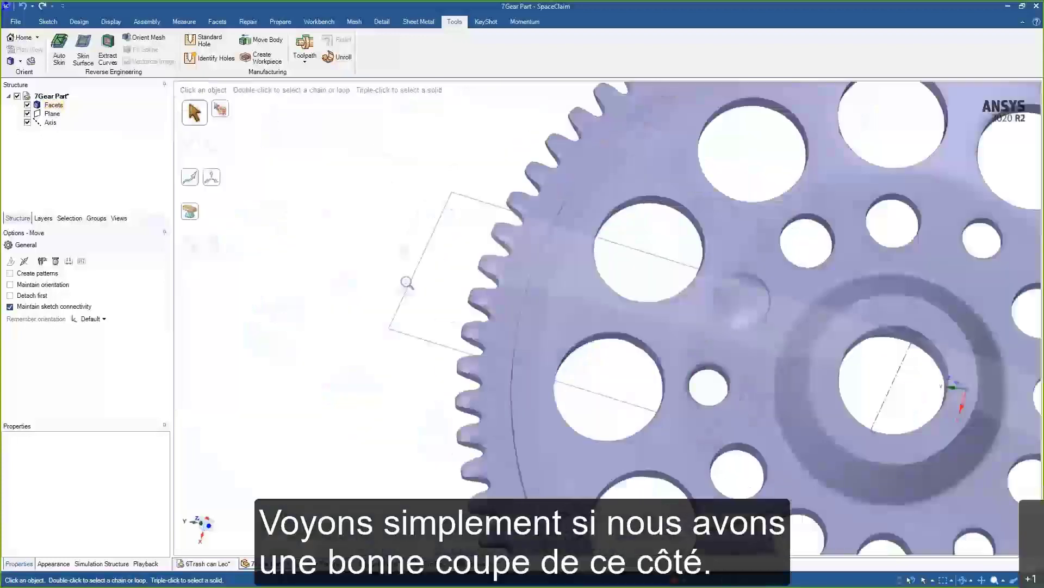
{"action": "middle_click_drag", "start_coordinate": [567, 275], "coordinate": [567, 289]}
{"action": "scroll", "coordinate": [569, 280], "scroll_direction": "down", "scroll_amount": 5}
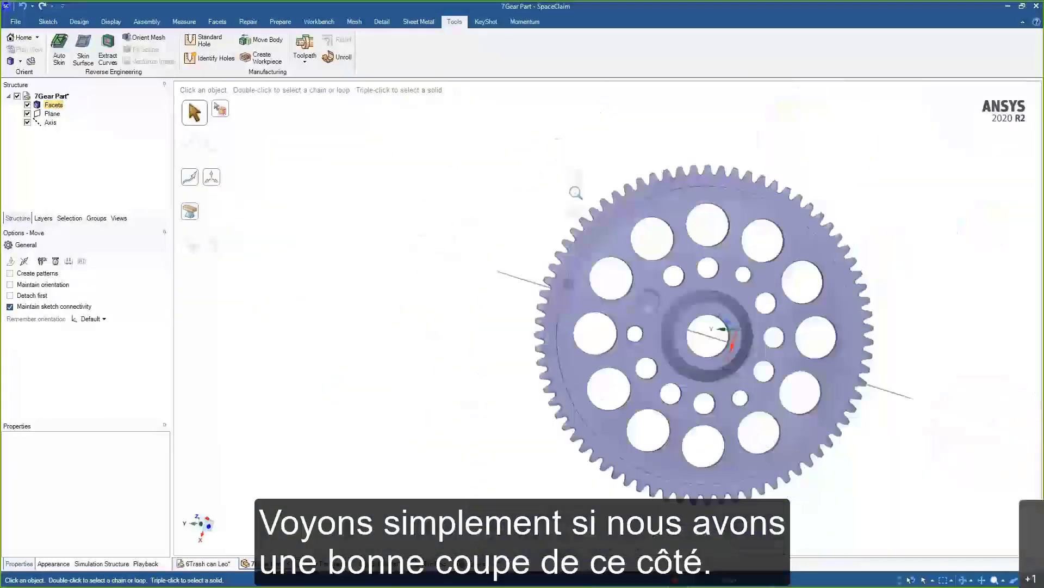
- Rotate the vertical plane about 91° around the gear's axis so it cuts through a tooth on another part of the rim
{"action": "left_click", "coordinate": [699, 334]}
{"action": "middle_click_drag", "start_coordinate": [699, 334], "coordinate": [690, 319]}
{"action": "left_click_drag", "start_coordinate": [689, 320], "coordinate": [715, 367]}
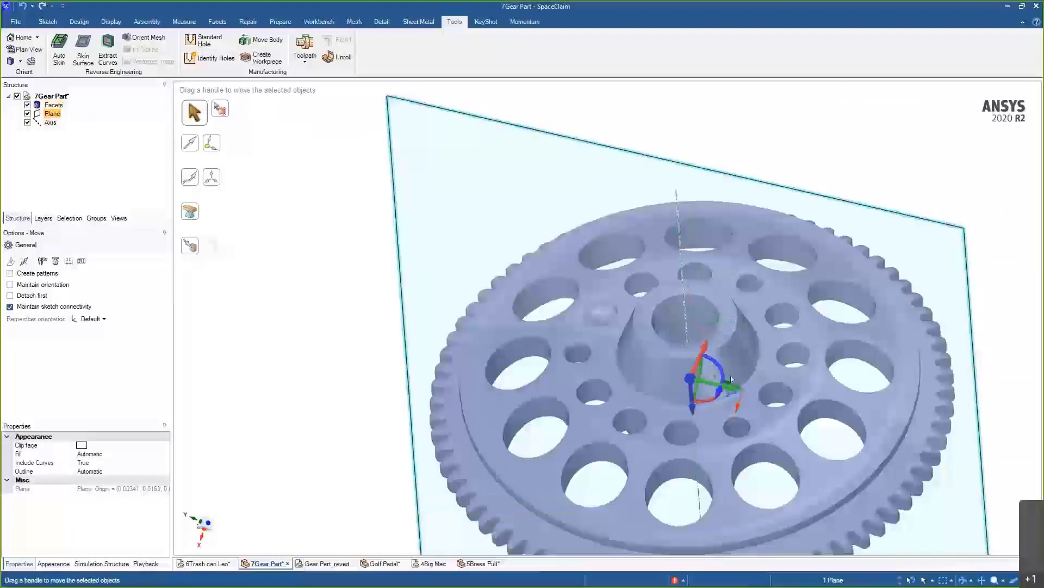
{"action": "middle_click_drag", "start_coordinate": [759, 388], "coordinate": [776, 269], "text": "shift"}
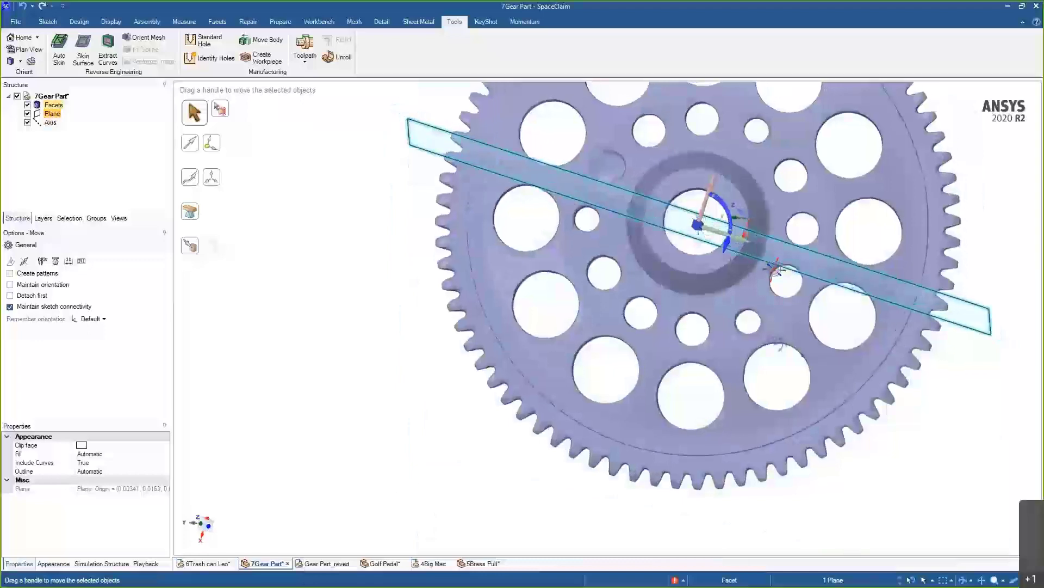
{"action": "left_click_drag", "start_coordinate": [729, 243], "coordinate": [601, 507]}
{"action": "scroll", "coordinate": [601, 507], "scroll_direction": "up", "scroll_amount": 8}
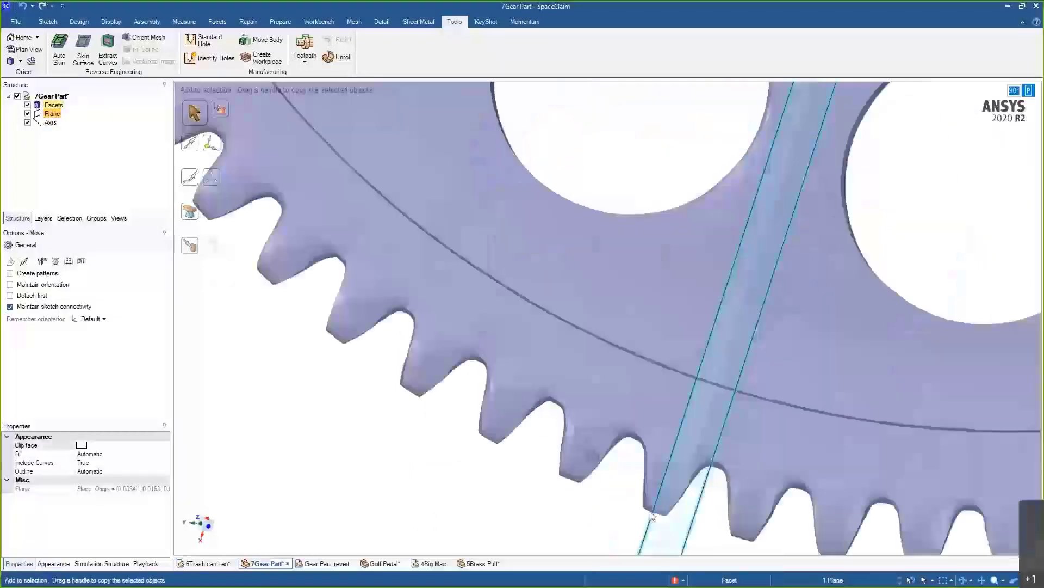
{"action": "scroll", "coordinate": [644, 448], "scroll_direction": "down", "scroll_amount": 6}
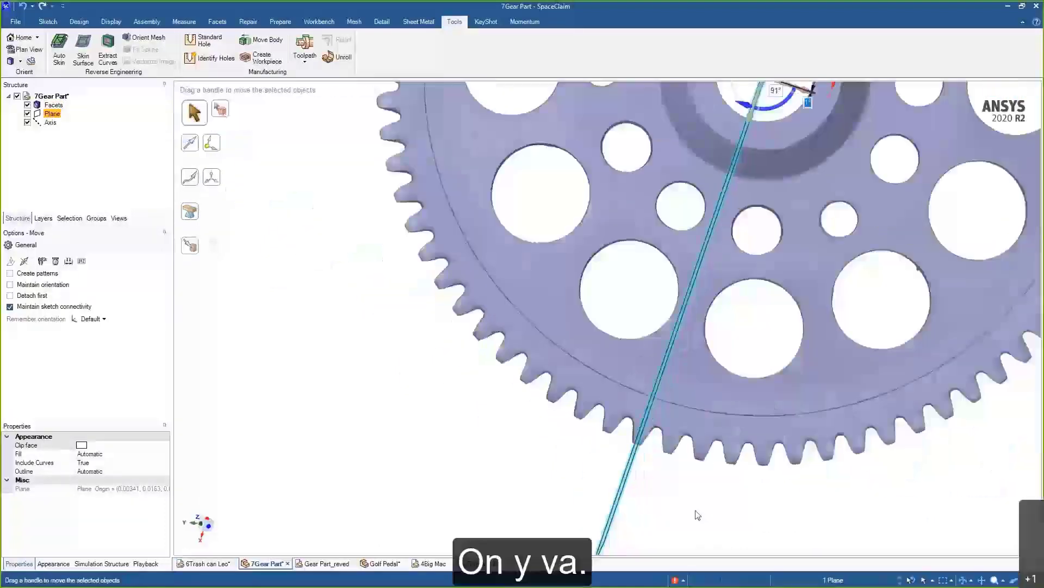
{"action": "scroll", "coordinate": [656, 473], "scroll_direction": "up", "scroll_amount": 4}
{"action": "scroll", "coordinate": [657, 475], "scroll_direction": "down", "scroll_amount": 4}
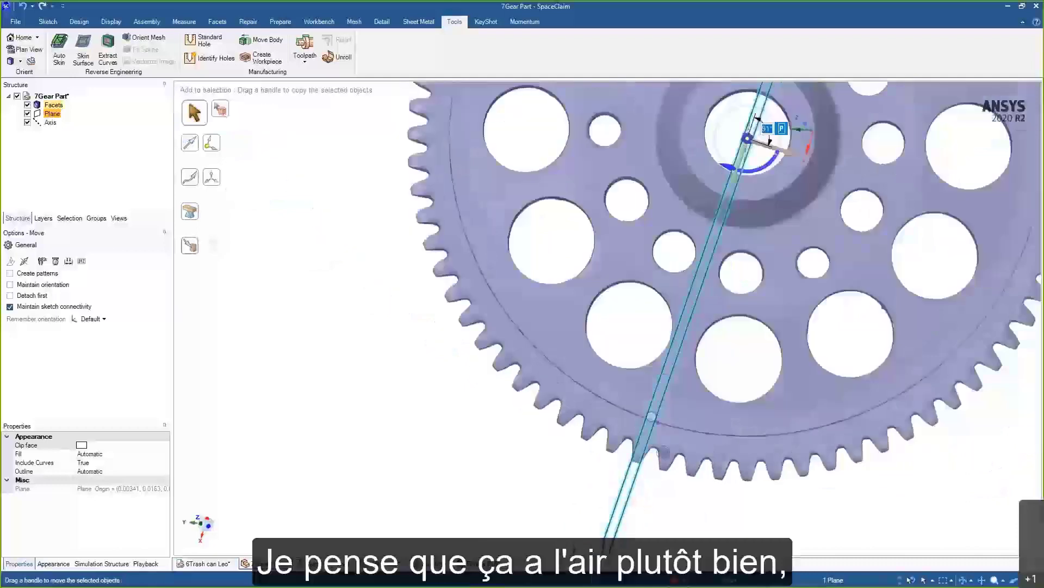
{"action": "middle_click_drag", "start_coordinate": [656, 475], "coordinate": [443, 169]}
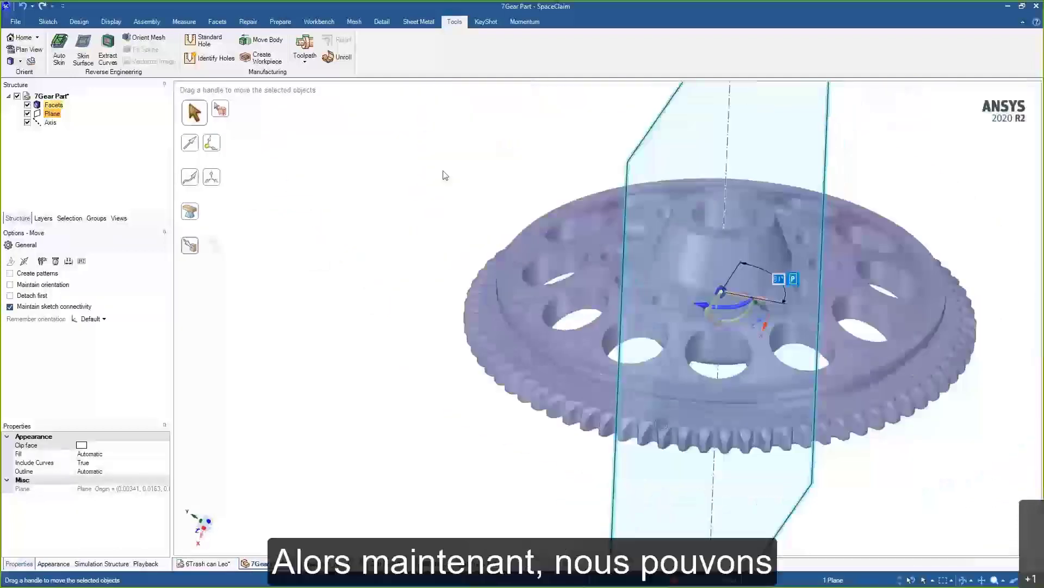
- Try an offset copy of the plane about 1.966 in to one side of the gear, and delete the copy
{"action": "left_click", "coordinate": [108, 48]}
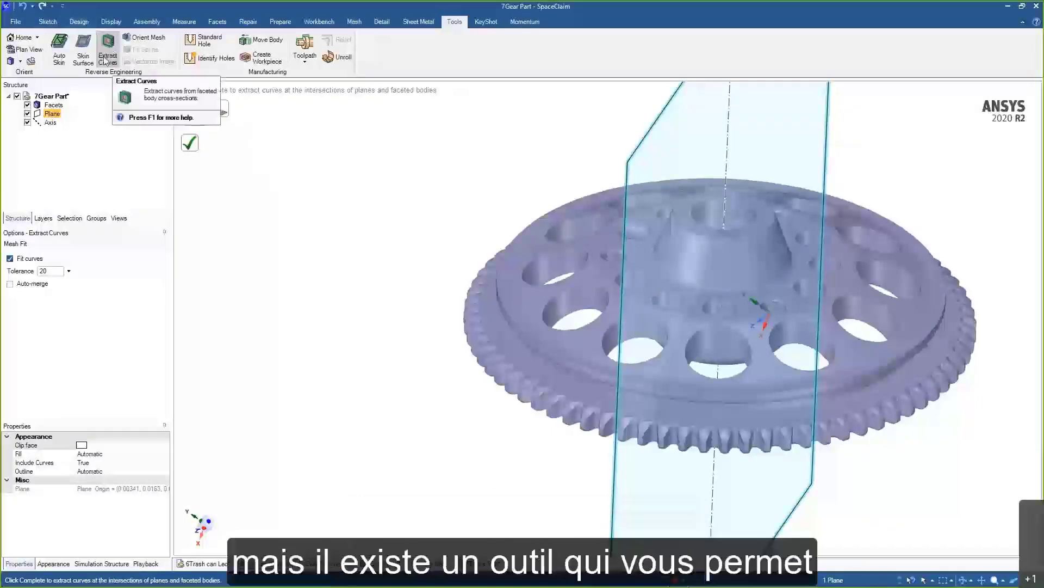
{"action": "scroll", "coordinate": [406, 272], "scroll_direction": "down", "scroll_amount": 3}
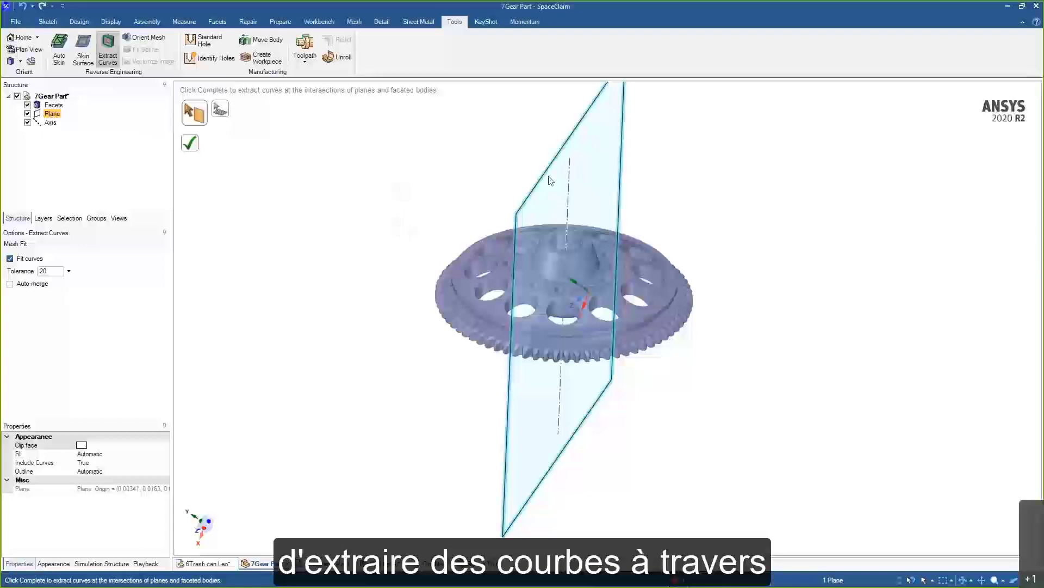
{"action": "key", "text": "m"}
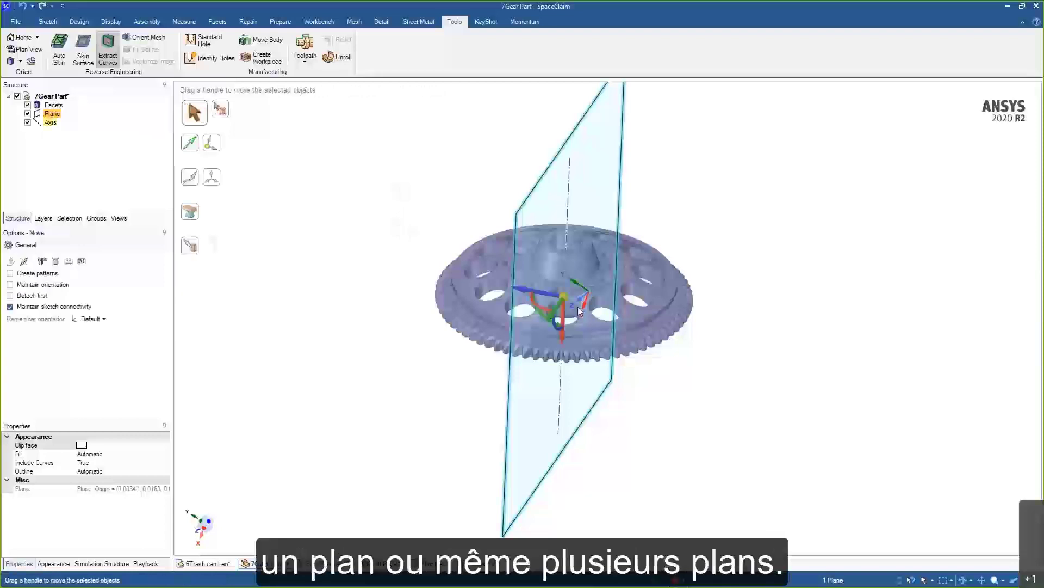
{"action": "left_click_drag", "start_coordinate": [542, 295], "coordinate": [463, 278], "text": "ctrl"}
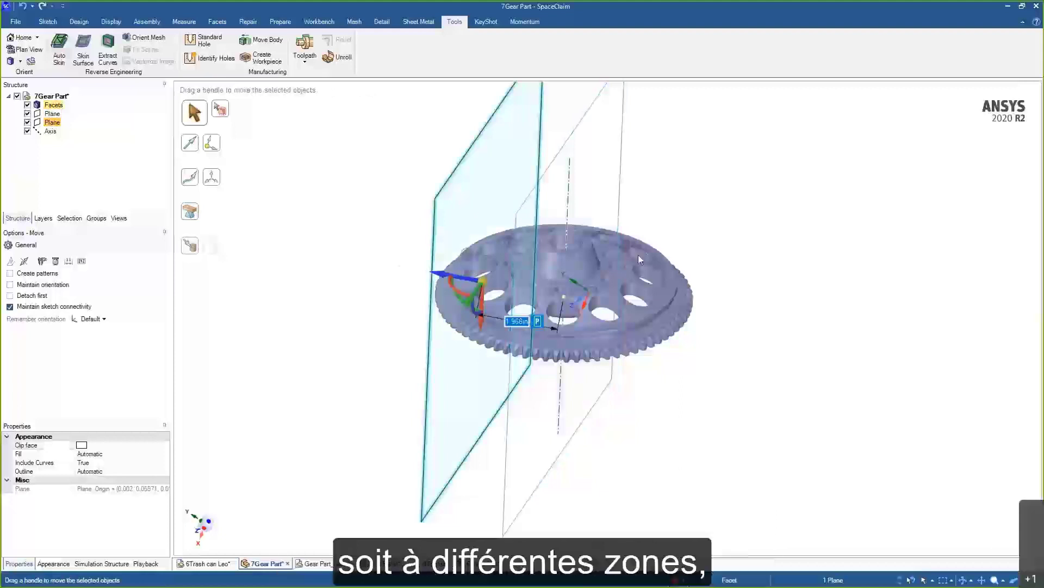
{"action": "key", "text": "Delete"}
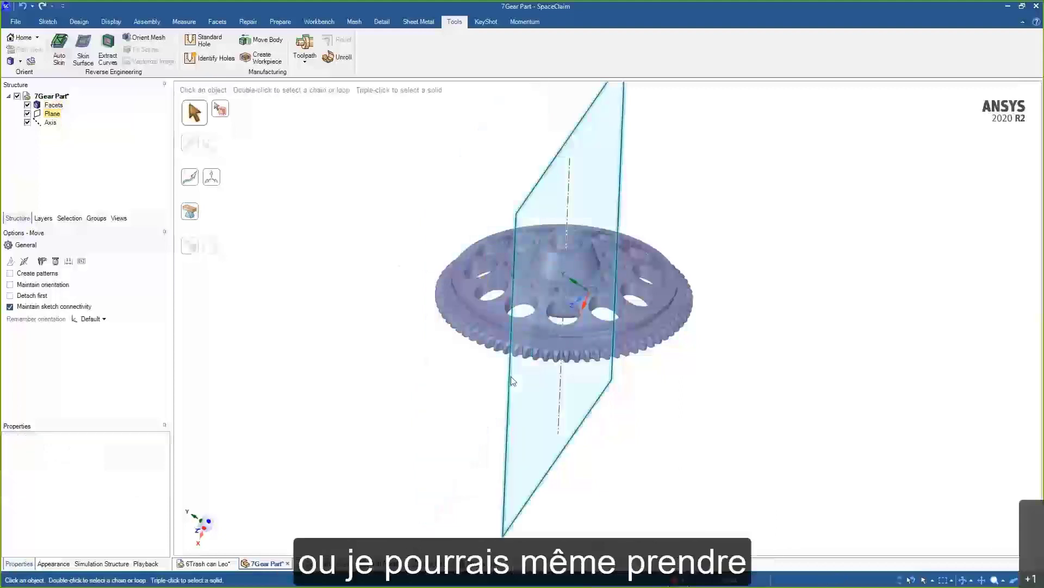
- Copy the vertical plane rotated 90° so it lies flat across the gear, and shift the copy slightly along the axis within the teeth
{"action": "left_click", "coordinate": [511, 377]}
{"action": "left_click_drag", "start_coordinate": [542, 318], "coordinate": [590, 313], "text": "ctrl"}
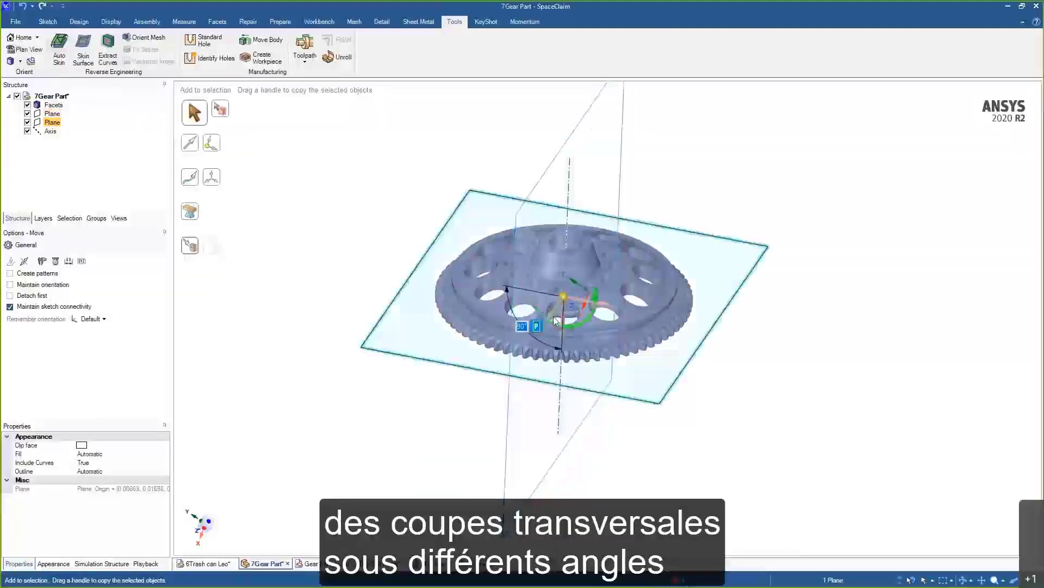
{"action": "middle_click_drag", "start_coordinate": [605, 326], "coordinate": [497, 321]}
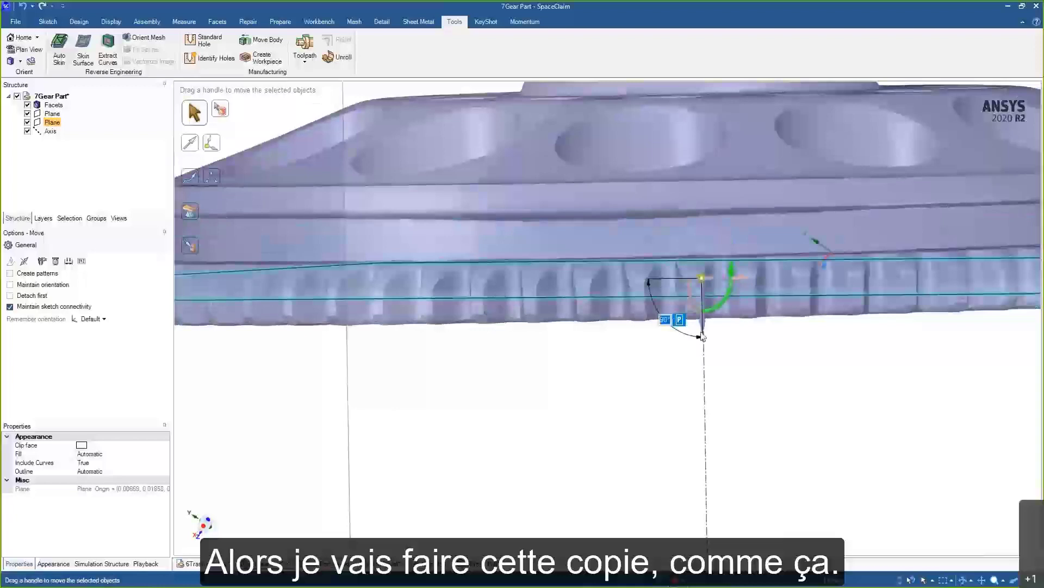
{"action": "scroll", "coordinate": [707, 335], "scroll_direction": "down", "scroll_amount": 5}
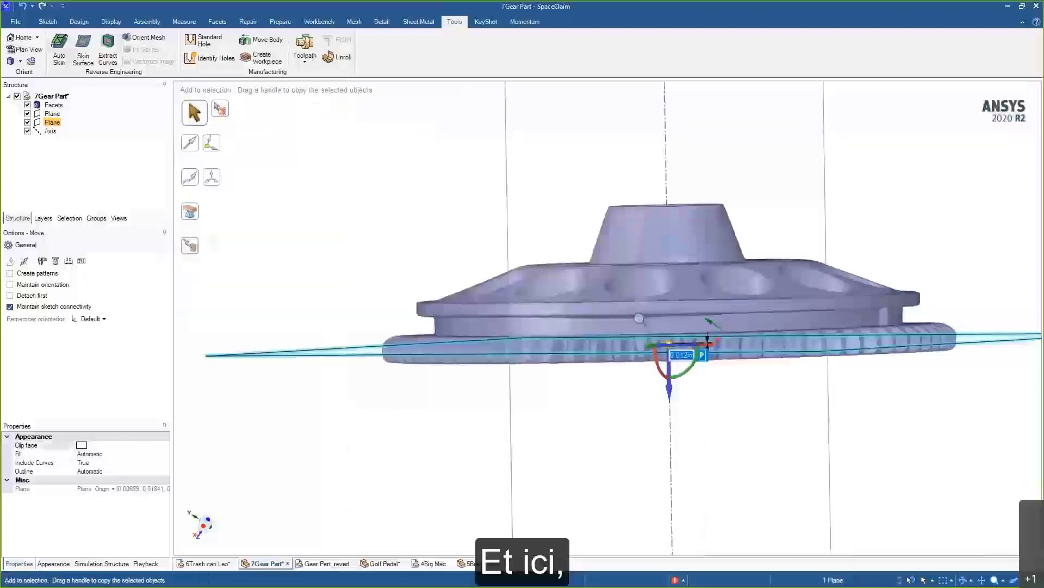
{"action": "middle_click_drag", "start_coordinate": [639, 318], "coordinate": [639, 375]}
{"action": "middle_click_drag", "start_coordinate": [640, 375], "coordinate": [606, 482], "text": "ctrl"}
{"action": "left_click", "coordinate": [637, 435]}
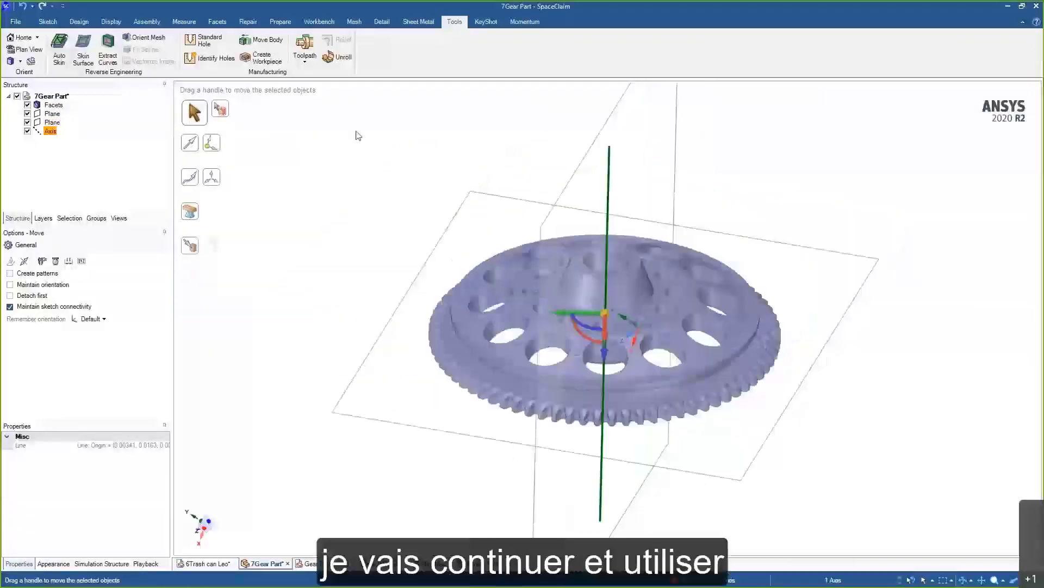
- Extract fitted curves with tolerance 20 where only the vertical plane intersects the faceted gear
{"action": "left_click", "coordinate": [101, 45]}
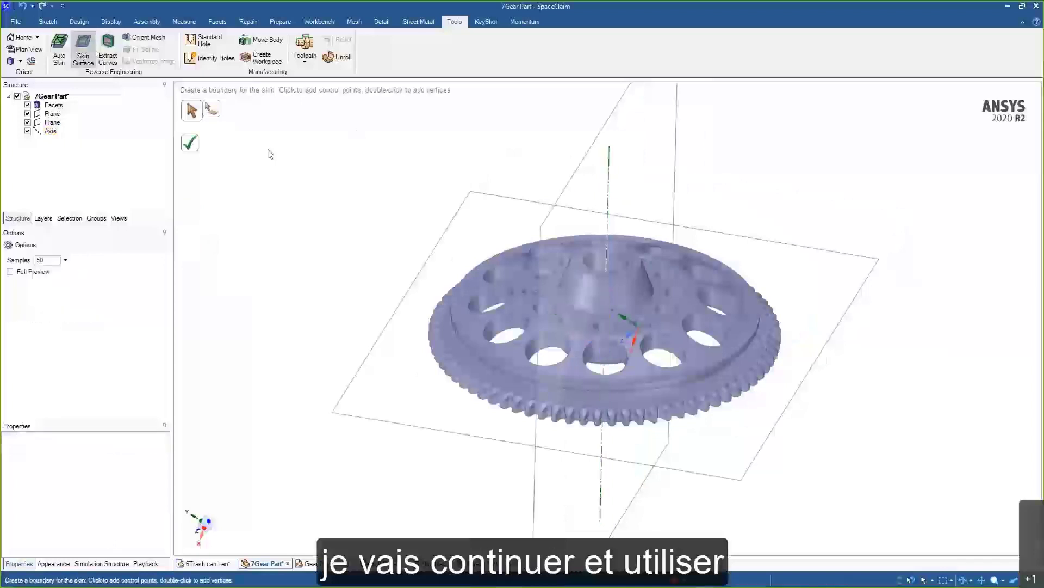
{"action": "left_click", "coordinate": [101, 44]}
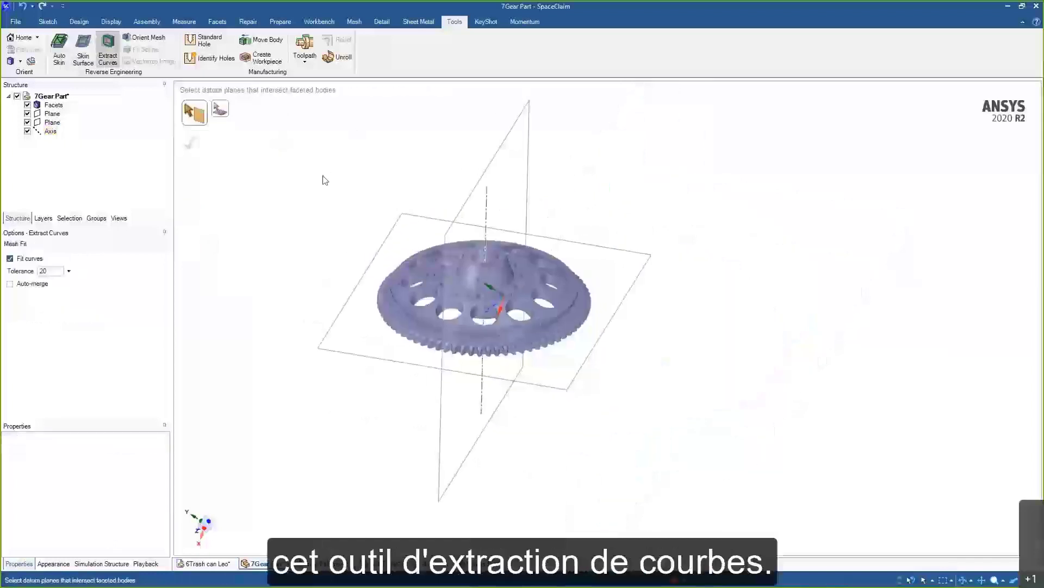
{"action": "left_click", "coordinate": [488, 214]}
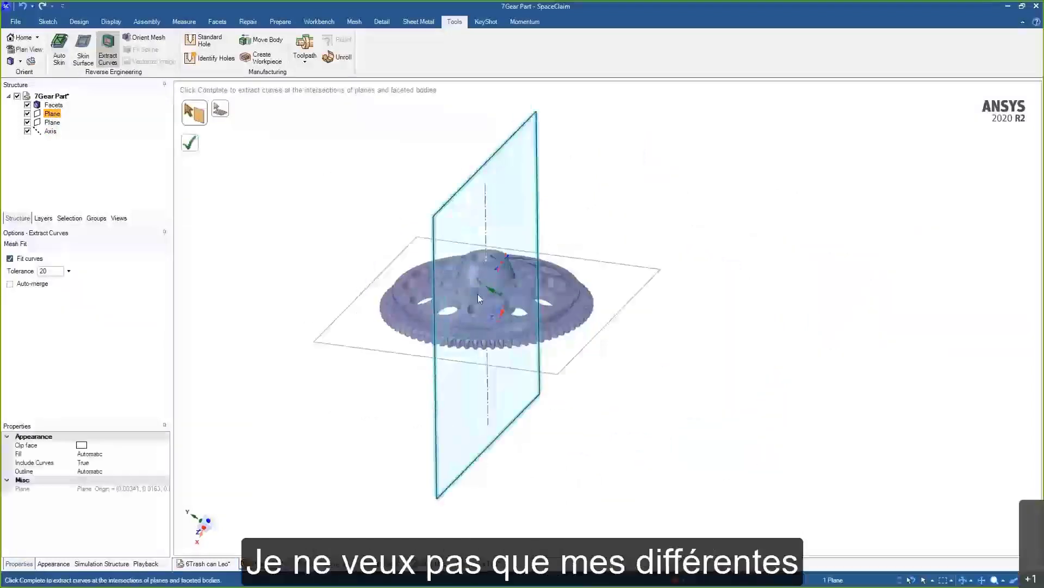
{"action": "scroll", "coordinate": [477, 294], "scroll_direction": "up", "scroll_amount": 3}
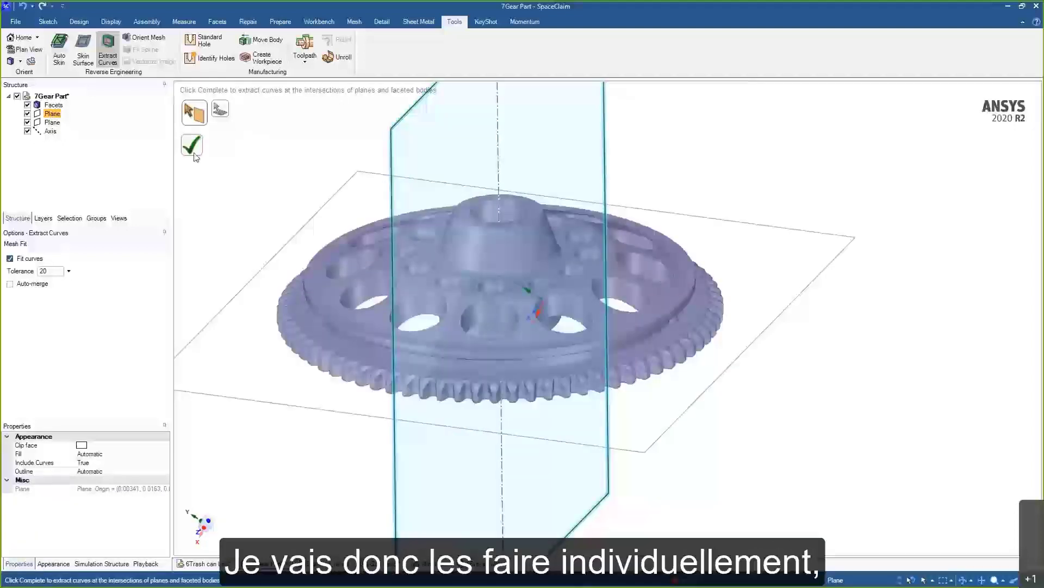
{"action": "left_click", "coordinate": [311, 232], "text": "ctrl"}
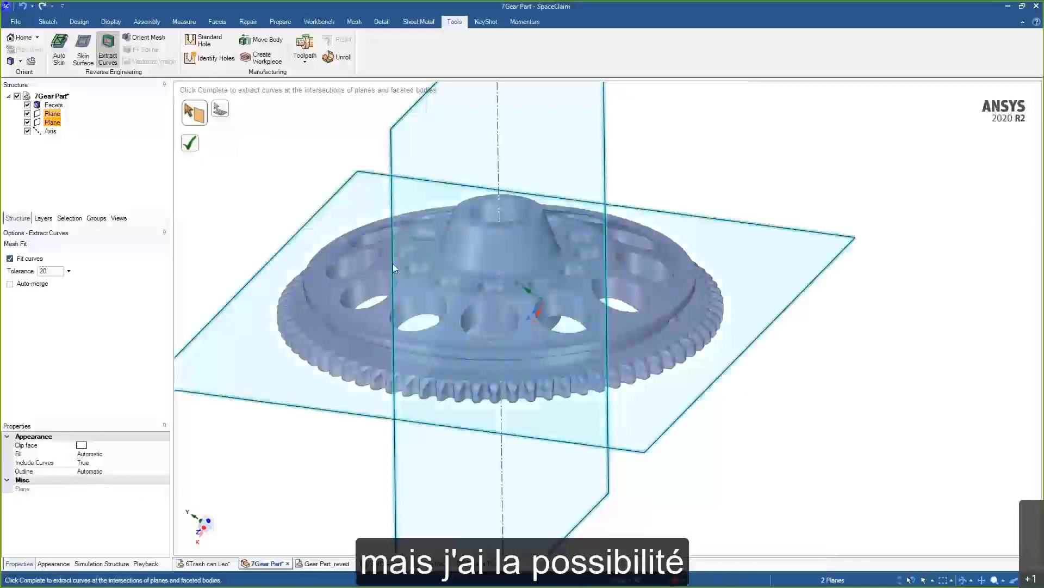
{"action": "left_click", "coordinate": [395, 151]}
{"action": "left_click", "coordinate": [191, 143]}
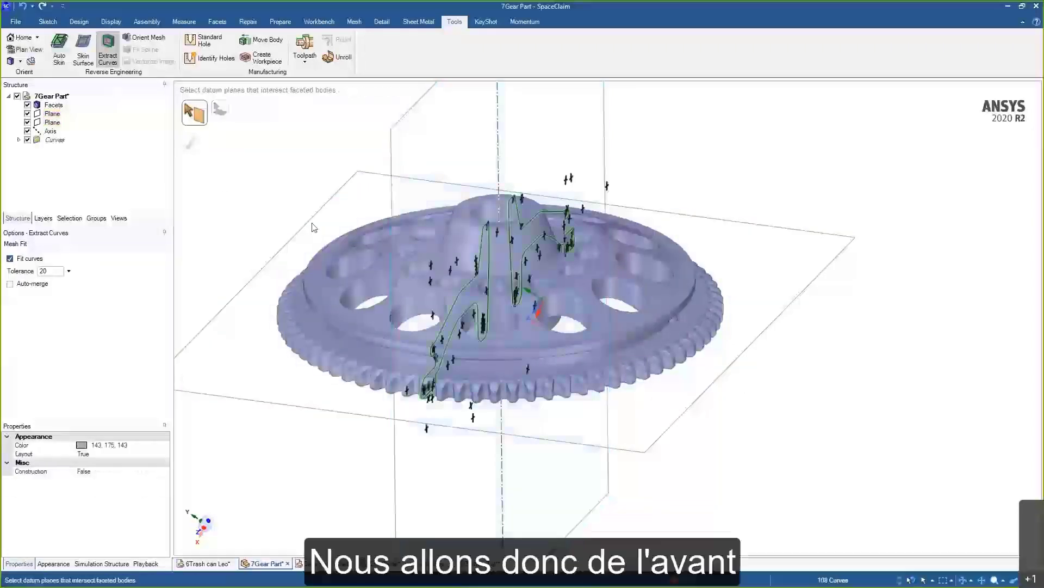
- Check the extracted section curves on both sides of the gear, and hide the facets, both planes and the axis
{"action": "middle_click_drag", "start_coordinate": [313, 227], "coordinate": [381, 348]}
{"action": "scroll", "coordinate": [401, 371], "scroll_direction": "up", "scroll_amount": 5}
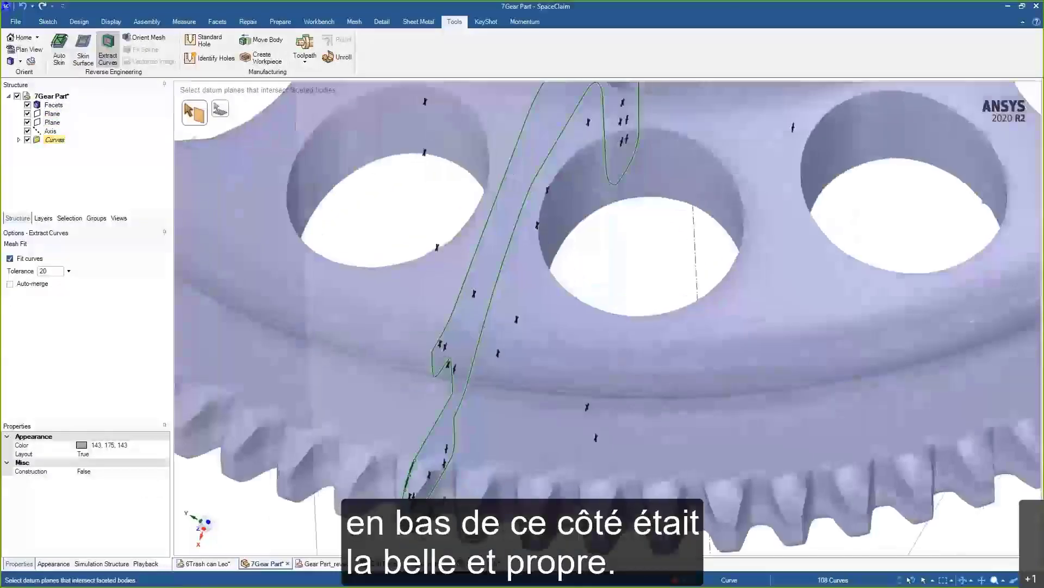
{"action": "scroll", "coordinate": [431, 425], "scroll_direction": "down", "scroll_amount": 5}
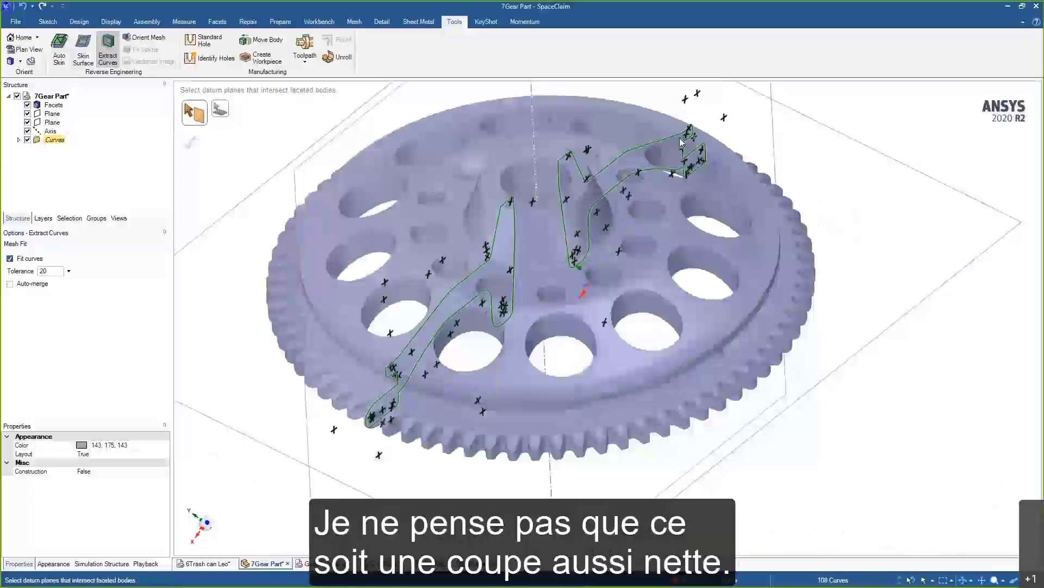
{"action": "mouse_move", "coordinate": [680, 138]}
{"action": "middle_mouse_down"}
{"action": "mouse_move", "coordinate": [653, 180]}
{"action": "mouse_move", "coordinate": [680, 142]}
{"action": "middle_mouse_up"}
{"action": "left_click", "coordinate": [27, 104]}
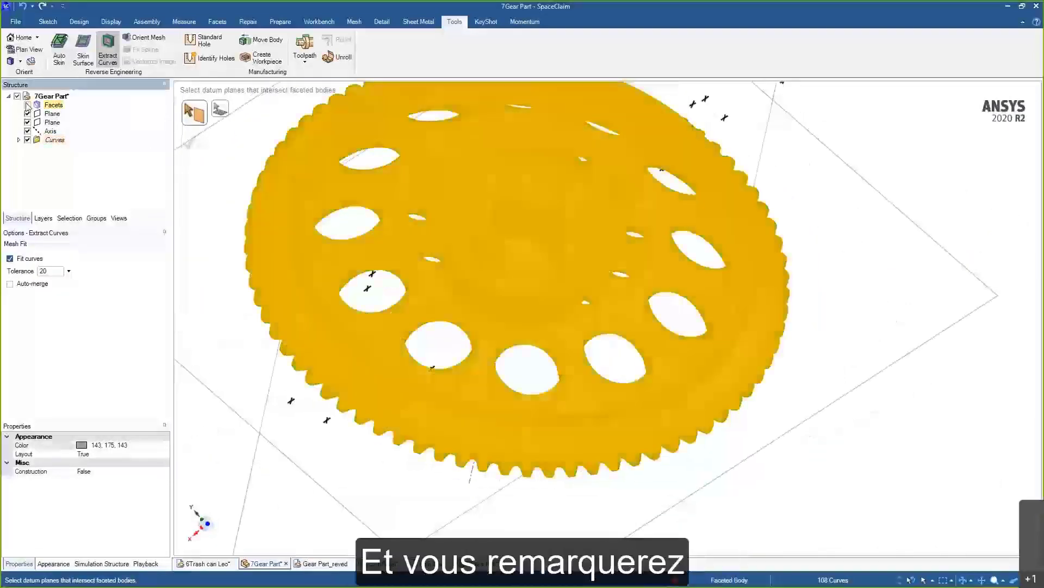
{"action": "left_click", "coordinate": [28, 105]}
{"action": "left_click", "coordinate": [28, 113]}
{"action": "left_click", "coordinate": [27, 122]}
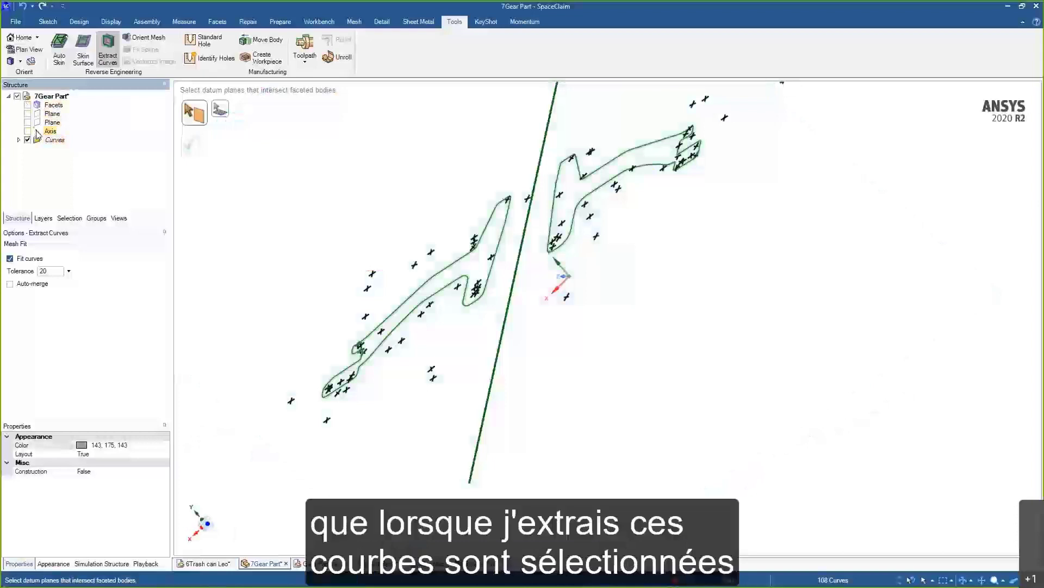
{"action": "left_click", "coordinate": [28, 131]}
{"action": "middle_click_drag", "start_coordinate": [307, 213], "coordinate": [364, 234]}
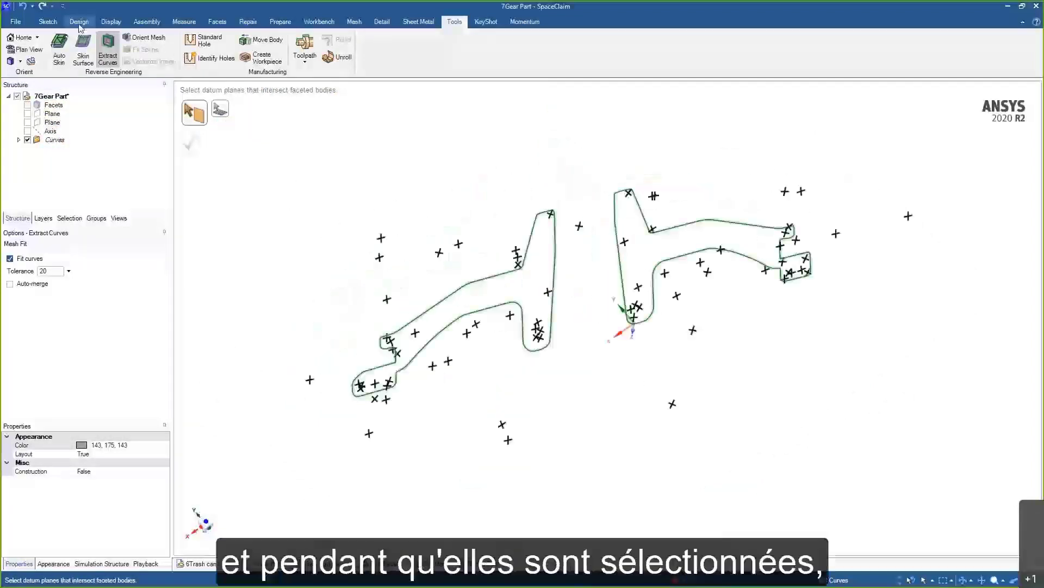
- Fill the extracted section curves into planar surfaces and show the gear's axis again
{"action": "left_click", "coordinate": [80, 24]}
{"action": "left_click", "coordinate": [47, 22]}
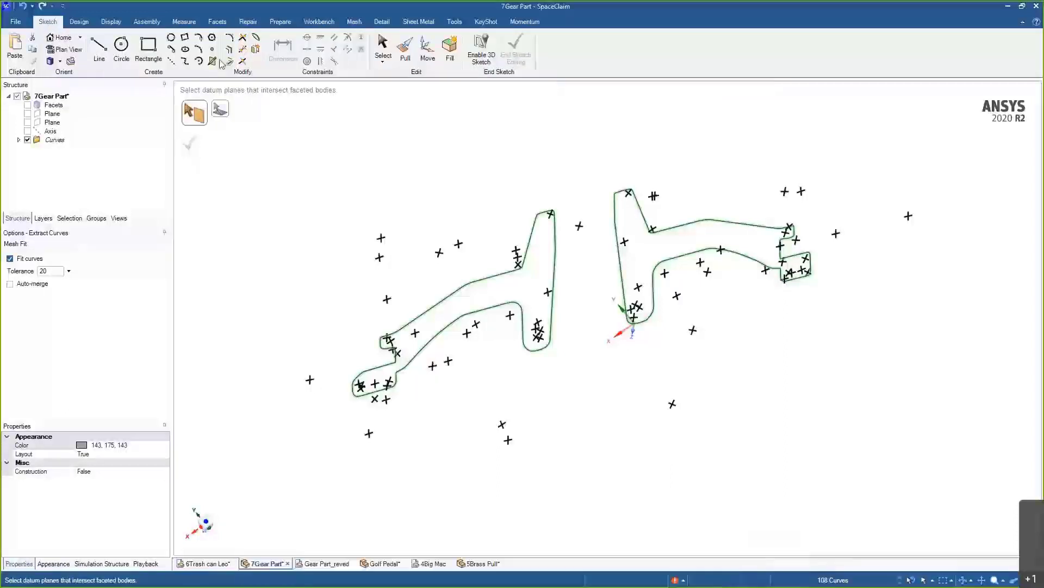
{"action": "left_click", "coordinate": [83, 24]}
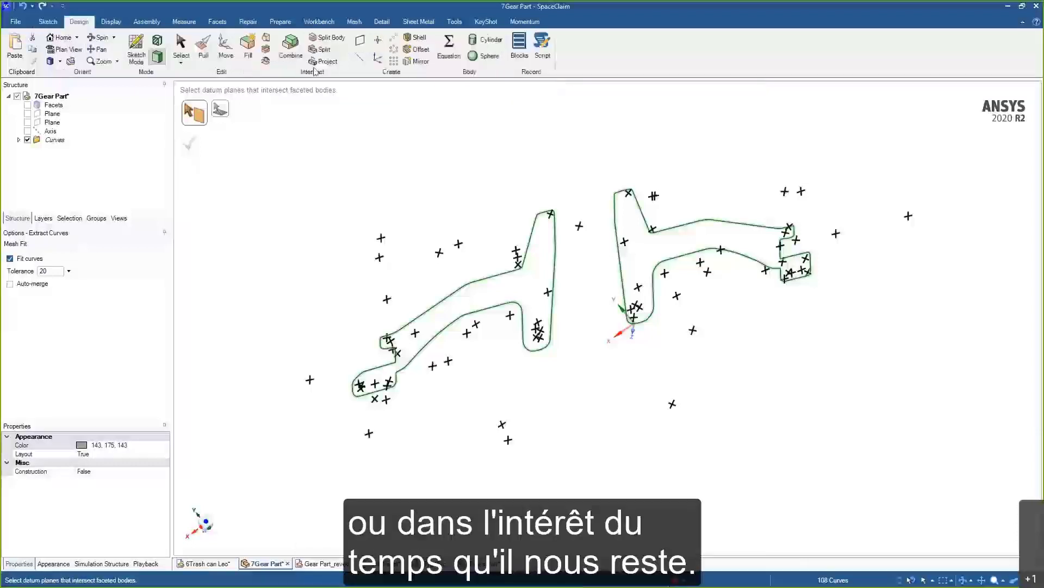
{"action": "left_click", "coordinate": [258, 49]}
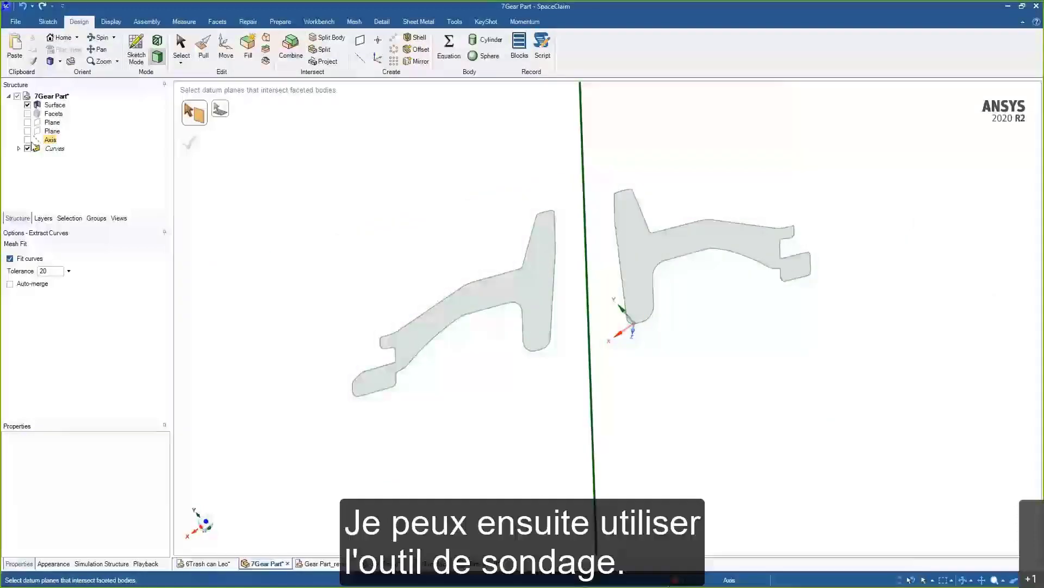
{"action": "left_click", "coordinate": [28, 140]}
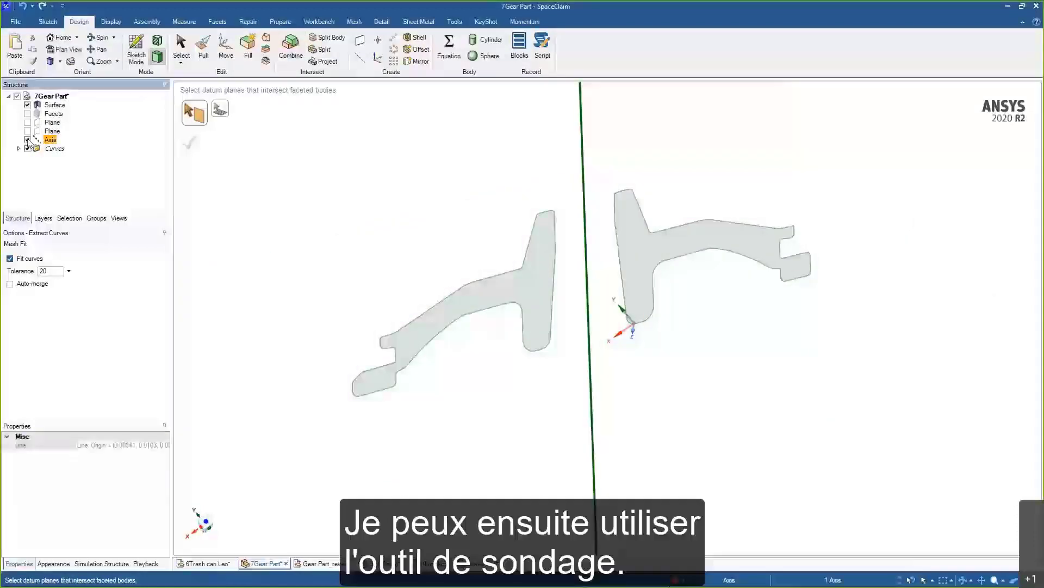
- Try extruding the cleaner section face about 1.109 in with the Pull tool, and undo the extrusion
{"action": "left_click", "coordinate": [203, 46]}
{"action": "left_click", "coordinate": [532, 274]}
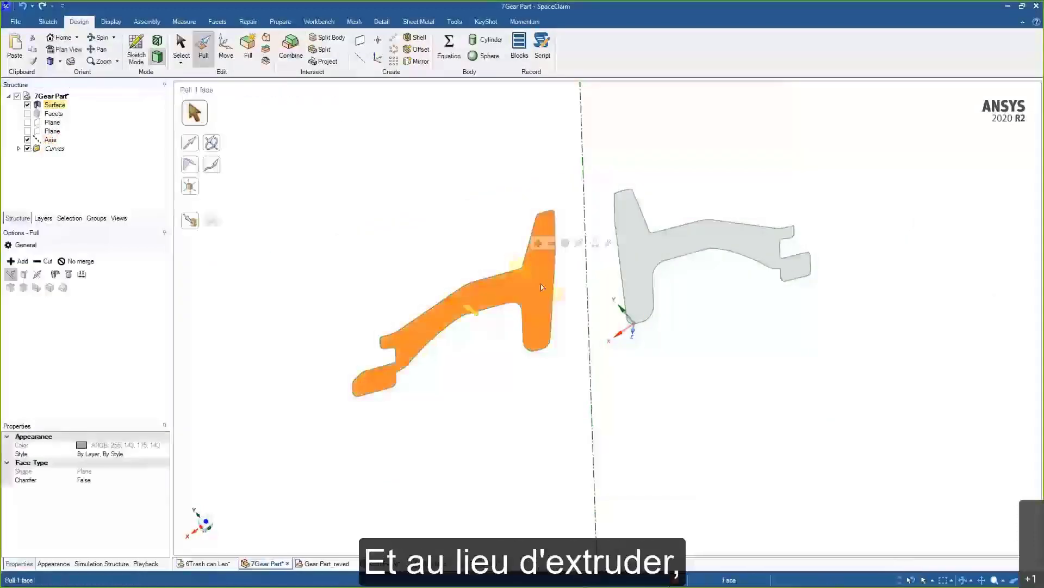
{"action": "left_click_drag", "start_coordinate": [541, 287], "coordinate": [591, 346]}
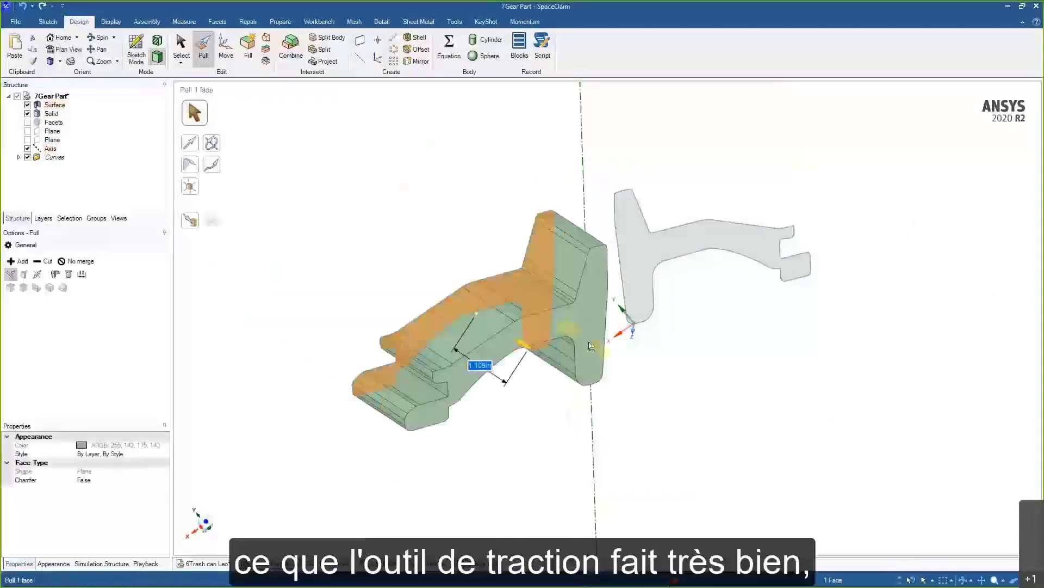
{"action": "key", "text": "ctrl+z"}
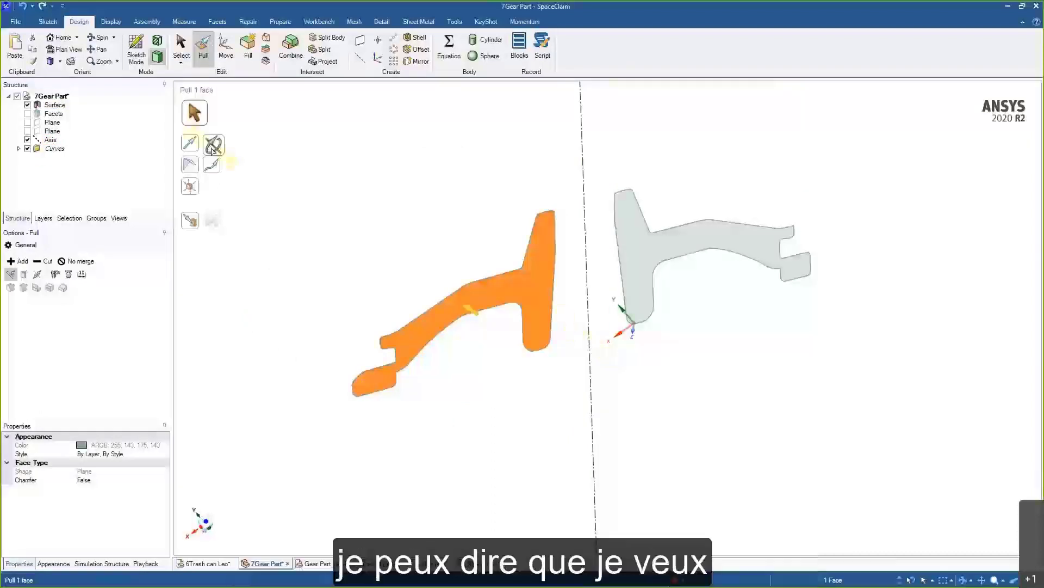
- Revolve the selected section face fully around the gear's axis into a solid body
{"action": "left_click", "coordinate": [212, 145]}
{"action": "left_click", "coordinate": [583, 175]}
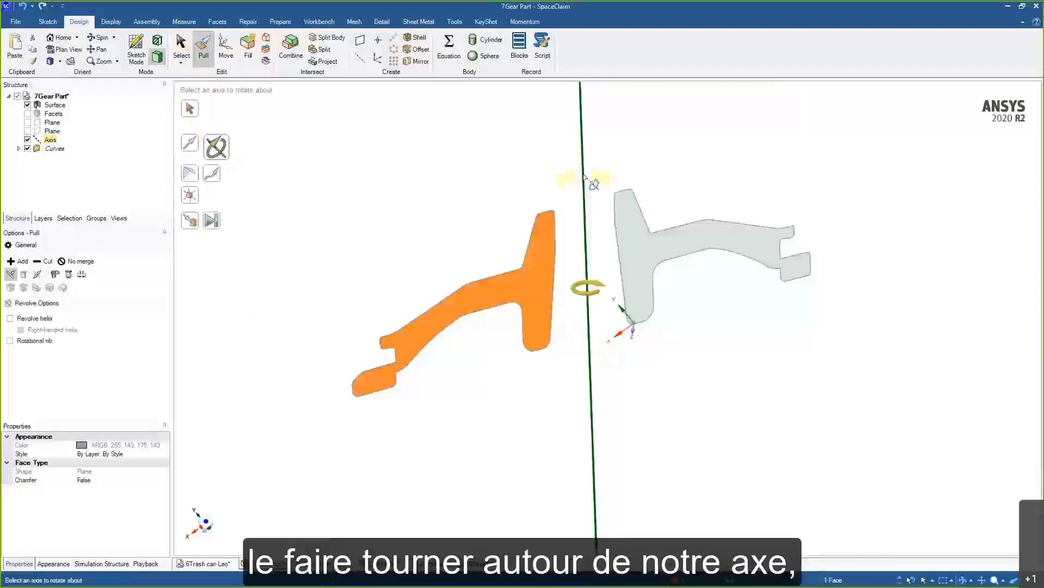
{"action": "left_click_drag", "start_coordinate": [717, 183], "coordinate": [828, 174]}
{"action": "mouse_move", "coordinate": [828, 174]}
{"action": "middle_mouse_down"}
{"action": "mouse_move", "coordinate": [814, 291]}
{"action": "mouse_move", "coordinate": [821, 175]}
{"action": "middle_mouse_up"}
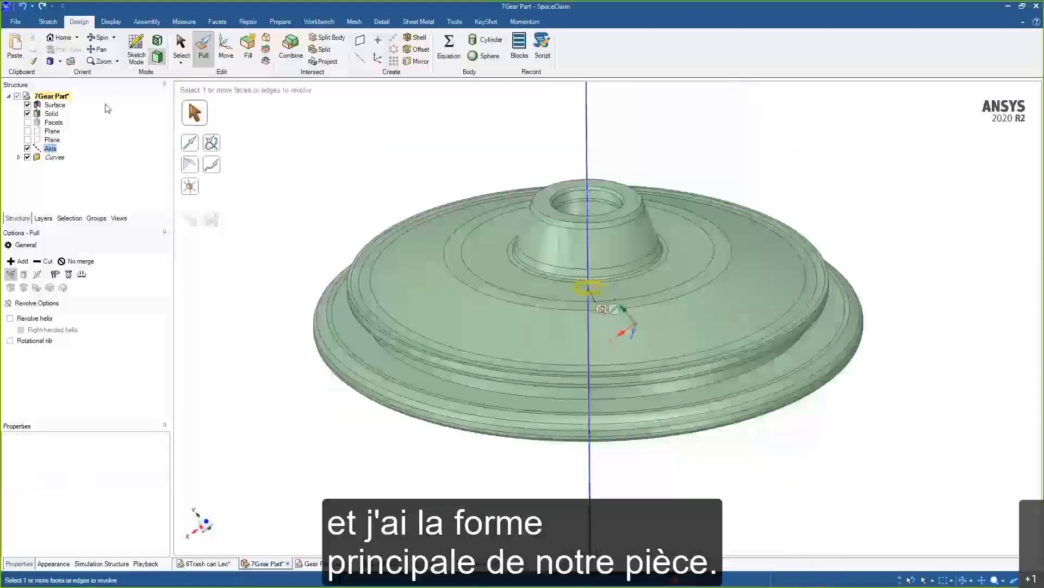
- Show the scanned gear's facets and hide the axis, the revolved solid and the surface
{"action": "left_click", "coordinate": [27, 149]}
{"action": "left_click", "coordinate": [27, 122]}
{"action": "left_click", "coordinate": [28, 113]}
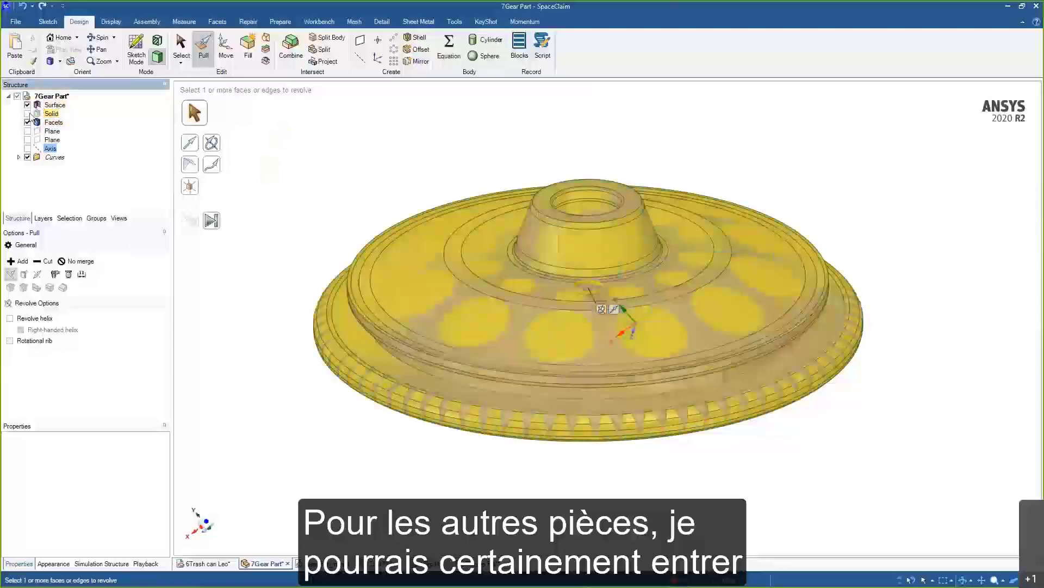
{"action": "left_click", "coordinate": [27, 104]}
{"action": "mouse_move", "coordinate": [595, 261]}
{"action": "middle_mouse_down"}
{"action": "mouse_move", "coordinate": [593, 349]}
{"action": "mouse_move", "coordinate": [655, 351]}
{"action": "middle_mouse_up"}
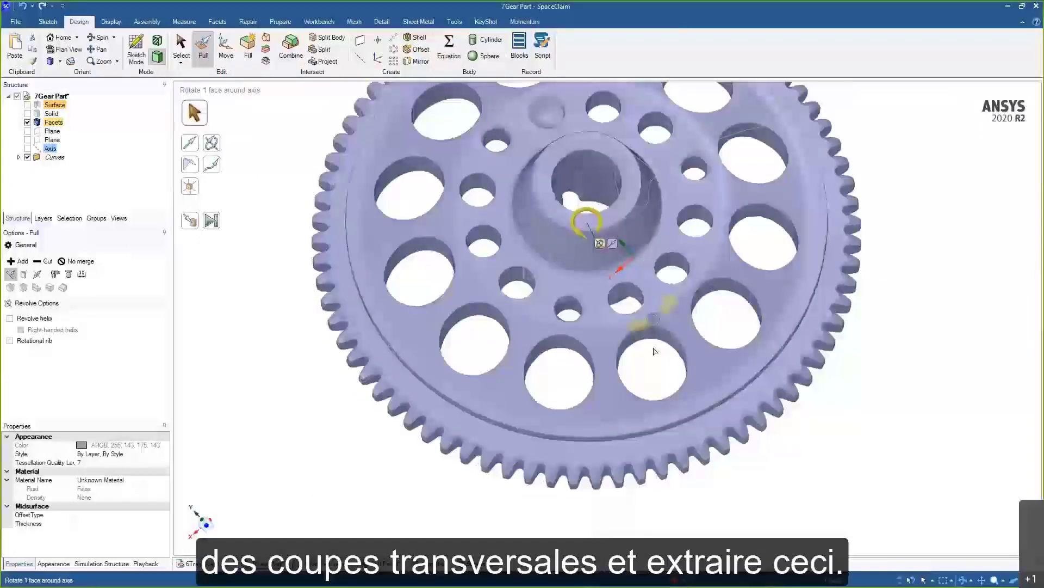
{"action": "key", "text": "Escape"}
- Select the wall facets of one large hole in the scanned gear and fit a solid cylinder to them
{"action": "scroll", "coordinate": [658, 326], "scroll_direction": "up", "scroll_amount": 3}
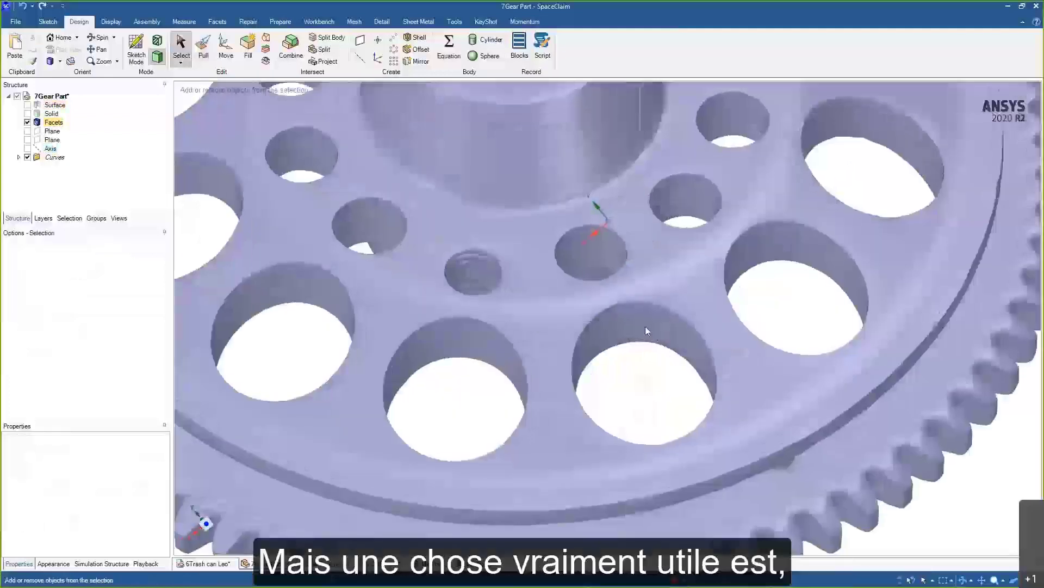
{"action": "left_click", "coordinate": [645, 325]}
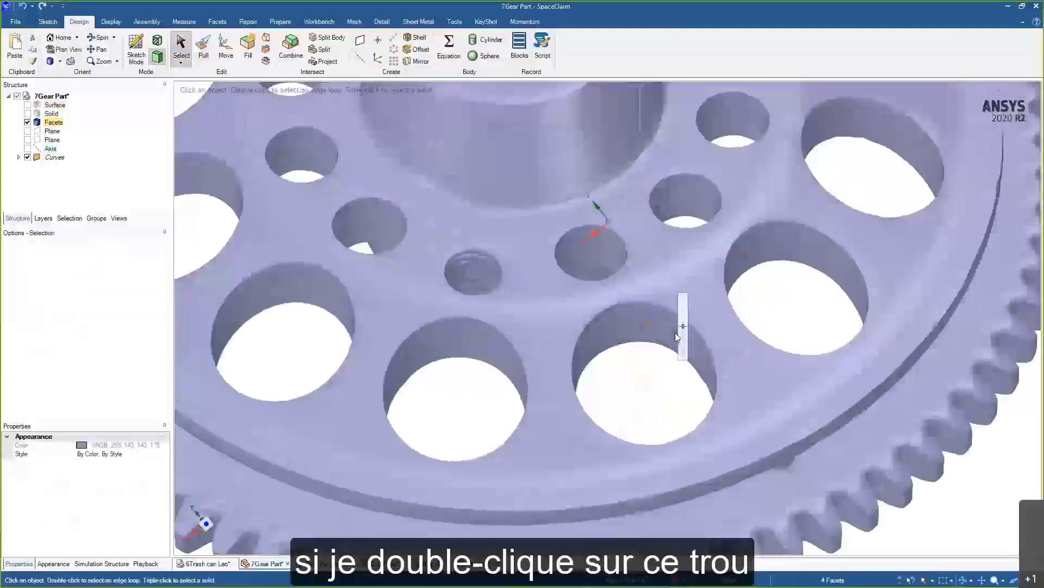
{"action": "double_click", "coordinate": [684, 323]}
{"action": "left_click_drag", "start_coordinate": [683, 319], "coordinate": [681, 318]}
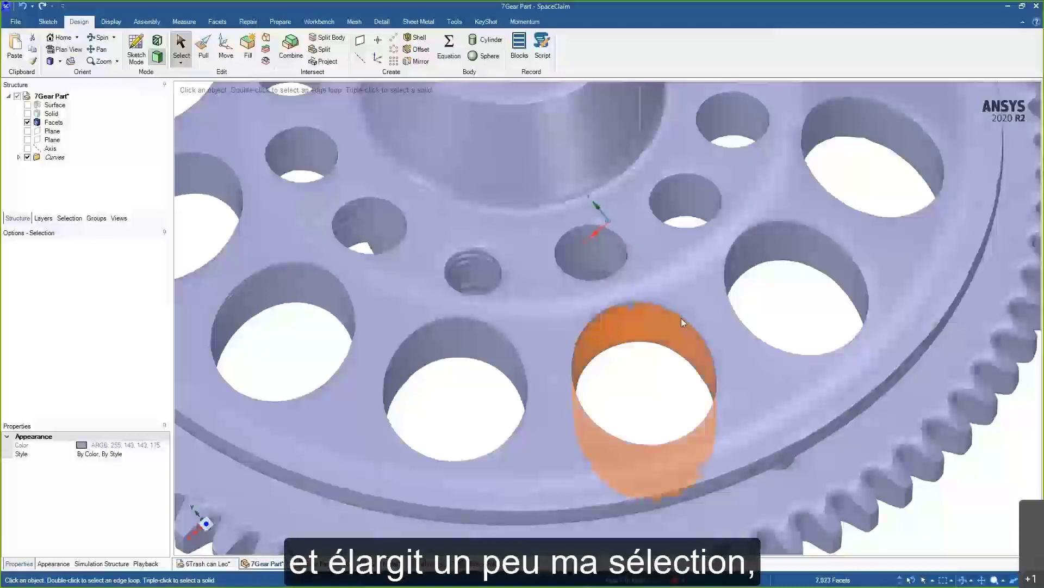
{"action": "left_click", "coordinate": [478, 39]}
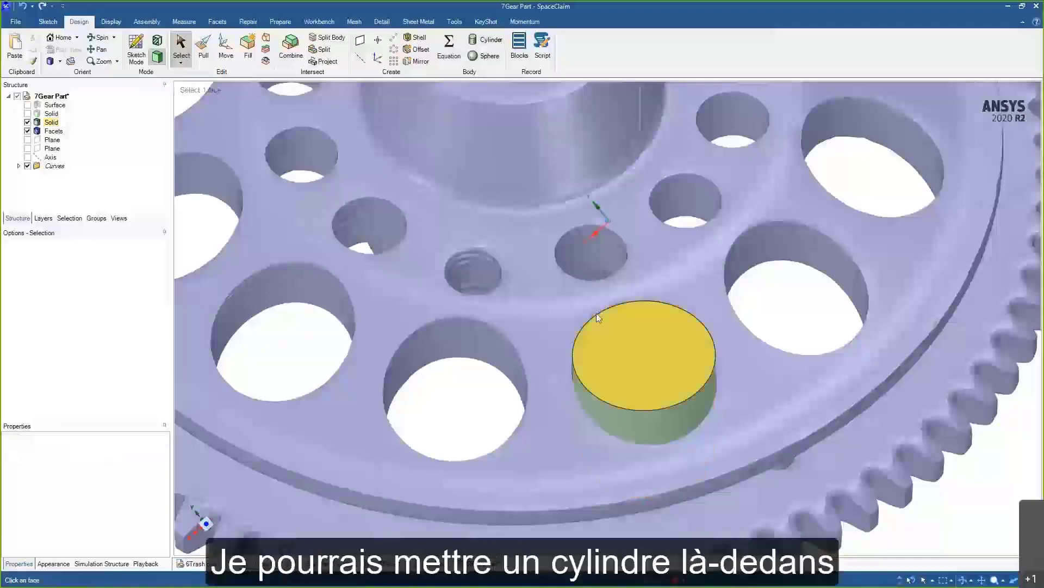
- Select the wall facets of the small hole next to the new cylinder and fit a solid cylinder to them
{"action": "left_click", "coordinate": [607, 252]}
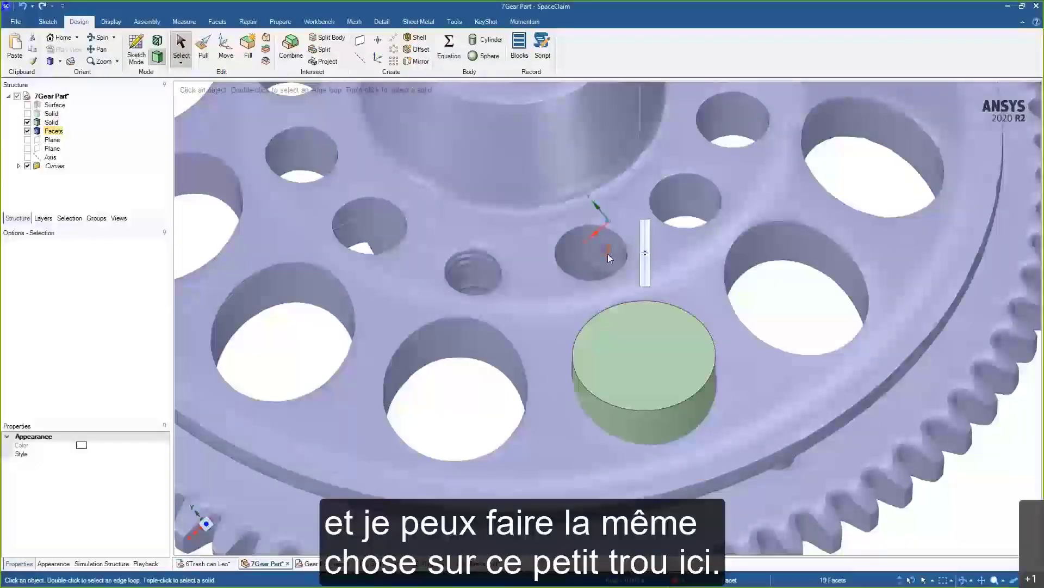
{"action": "left_click_drag", "start_coordinate": [647, 249], "coordinate": [646, 222]}
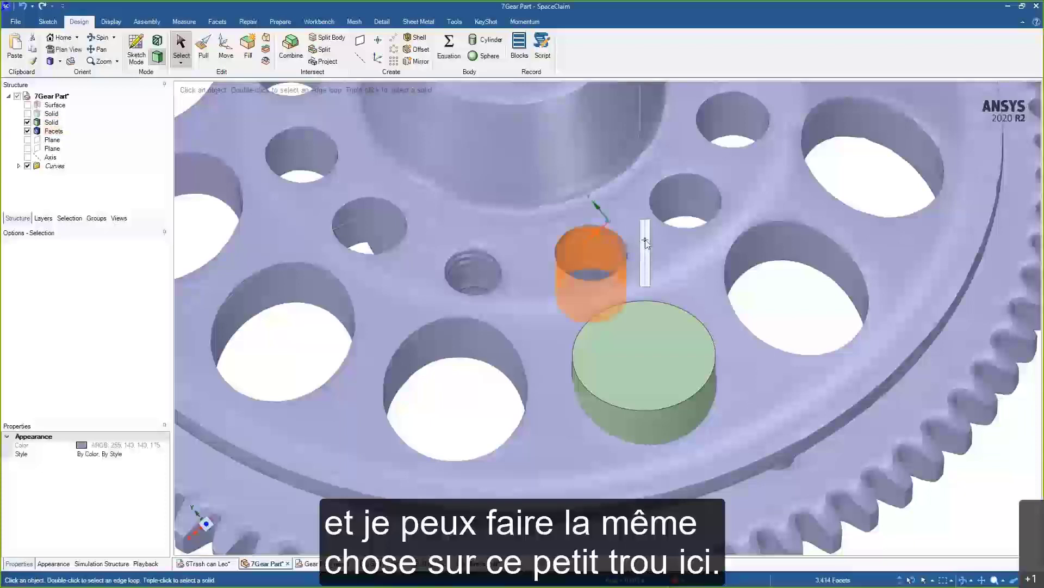
{"action": "left_click", "coordinate": [484, 42]}
{"action": "key", "text": "z"}
- Select both cylinders with the Move tool, show the gear's axis and anchor the move handle on it
{"action": "key", "text": "m"}
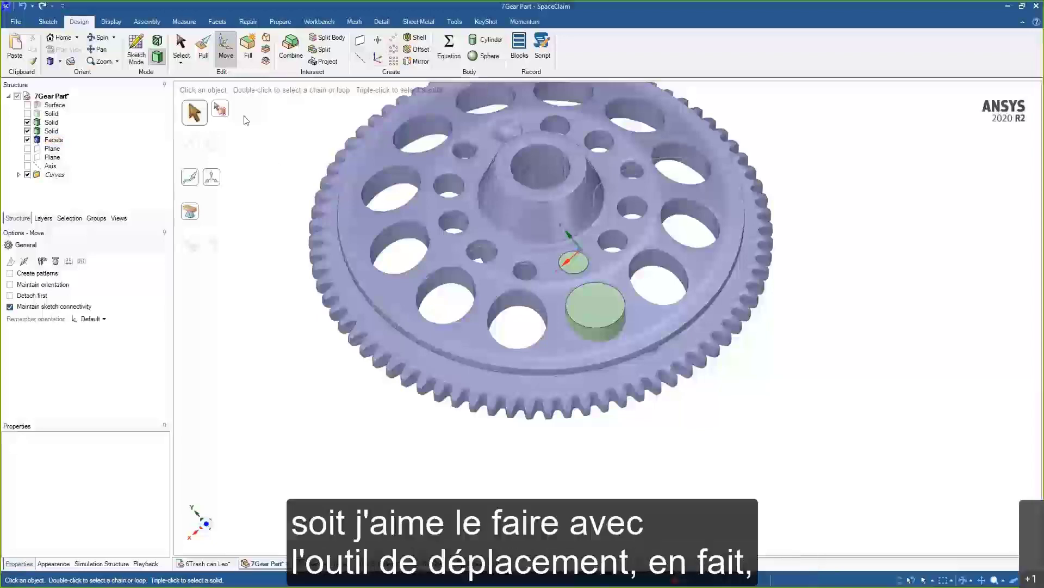
{"action": "left_click", "coordinate": [51, 131]}
{"action": "left_click", "coordinate": [51, 122], "text": "ctrl"}
{"action": "middle_click_drag", "start_coordinate": [585, 302], "coordinate": [586, 347], "text": "shift"}
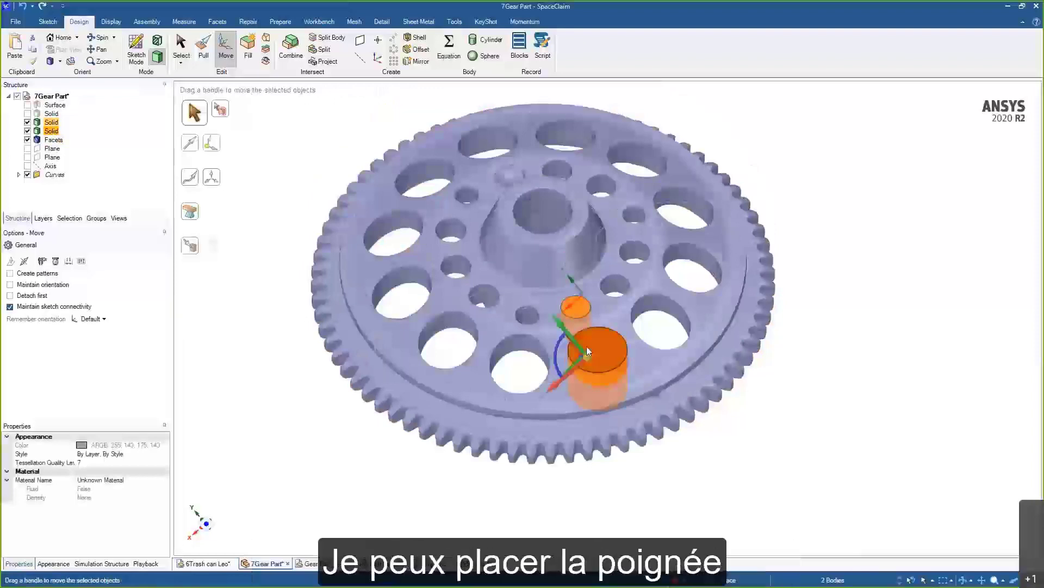
{"action": "left_click", "coordinate": [27, 166]}
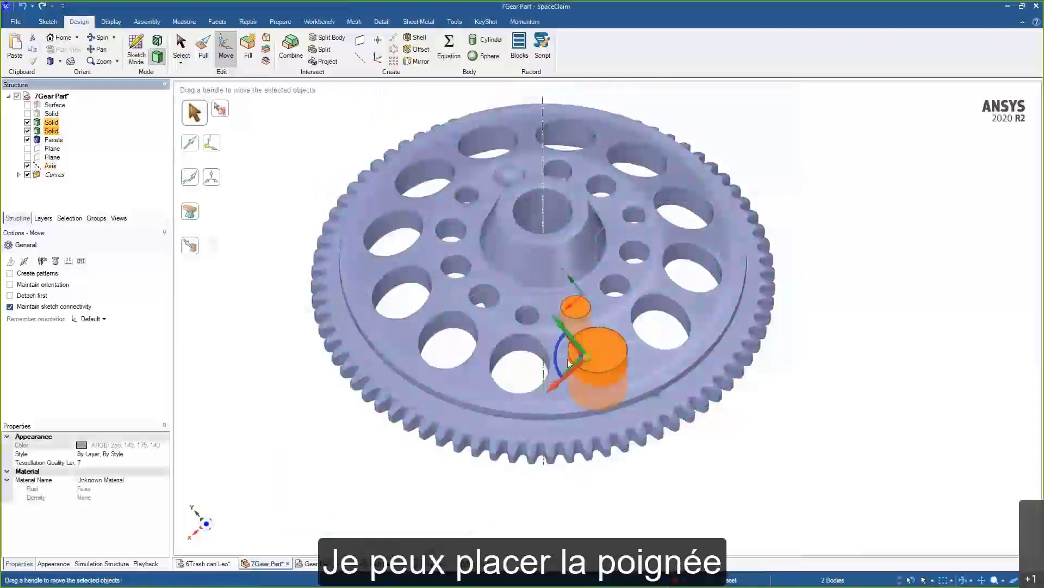
{"action": "left_click_drag", "start_coordinate": [587, 357], "coordinate": [546, 210]}
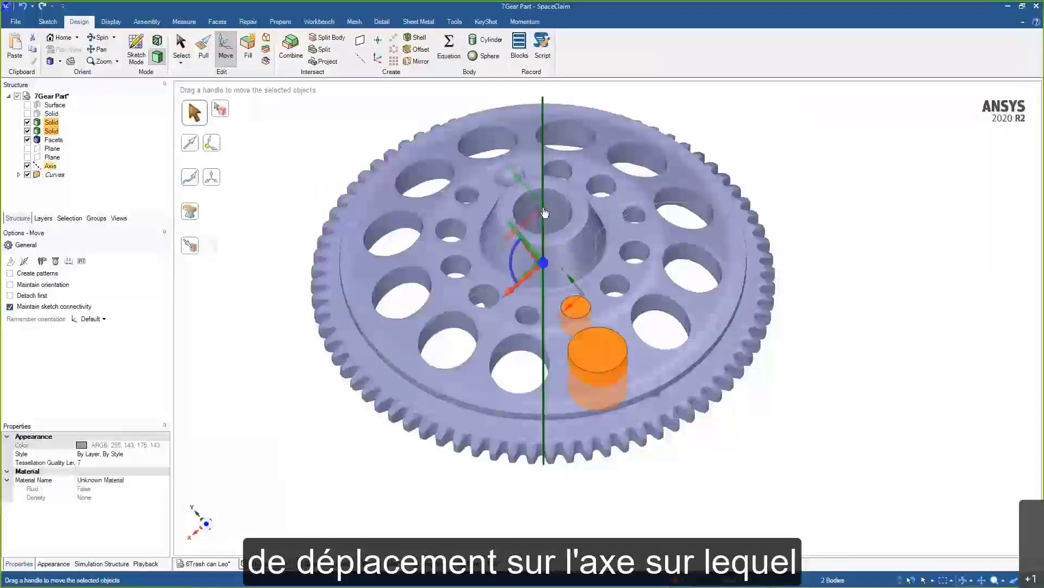
{"action": "left_click", "coordinate": [543, 208]}
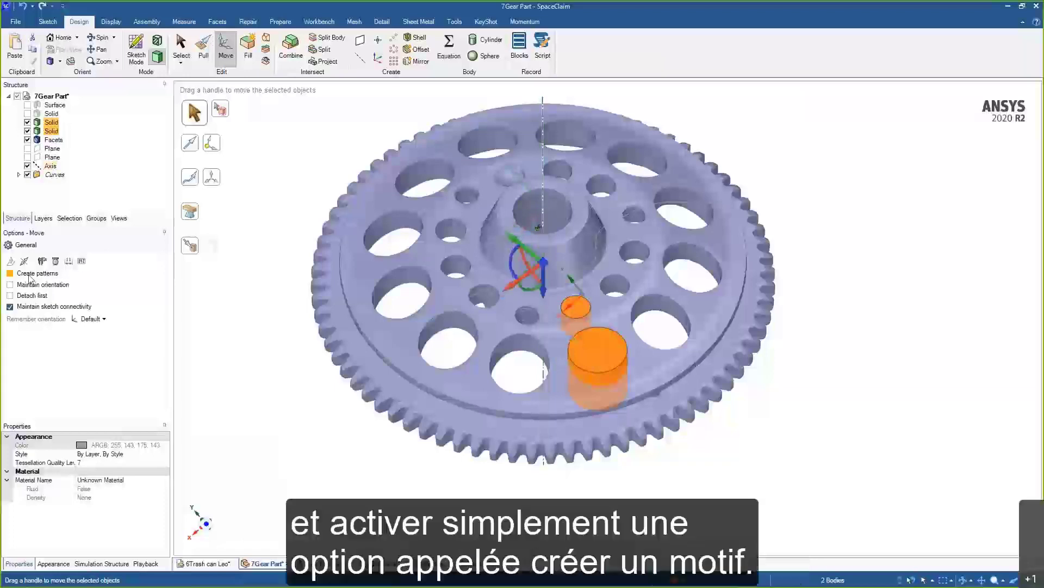
- Enable the Create patterns option and rotate the two cylinders around the gear's axis into a circular pattern at 60° spacing
{"action": "left_click", "coordinate": [9, 272]}
{"action": "middle_click_drag", "start_coordinate": [482, 302], "coordinate": [482, 332]}
{"action": "middle_click_drag", "start_coordinate": [543, 306], "coordinate": [543, 357]}
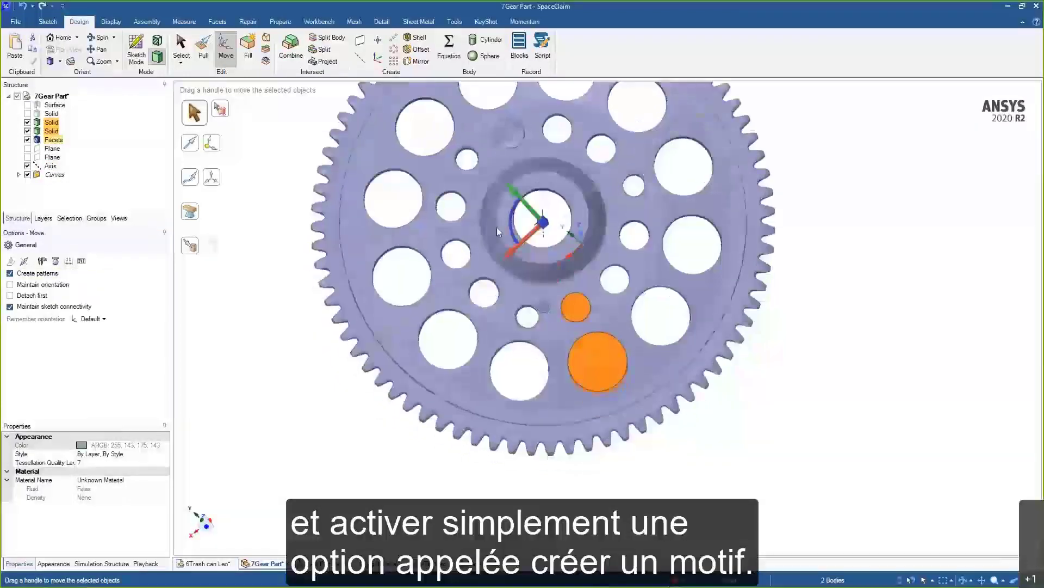
{"action": "left_click", "coordinate": [511, 228]}
{"action": "left_click_drag", "start_coordinate": [425, 293], "coordinate": [361, 141]}
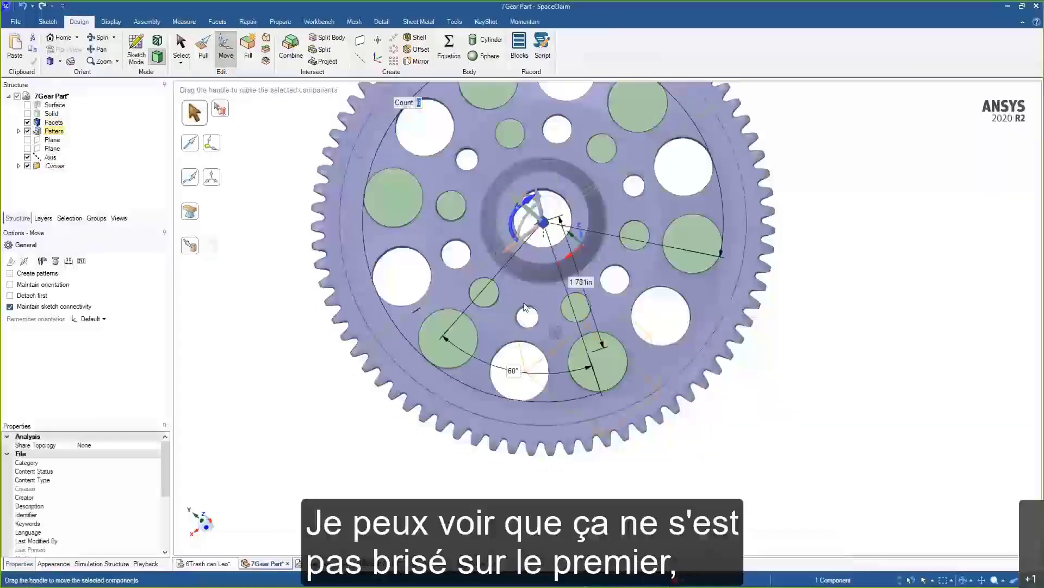
- Set the count of the circular cylinder pattern to 12 and clear the selection
{"action": "middle_click_drag", "start_coordinate": [535, 363], "coordinate": [537, 452], "text": "shift"}
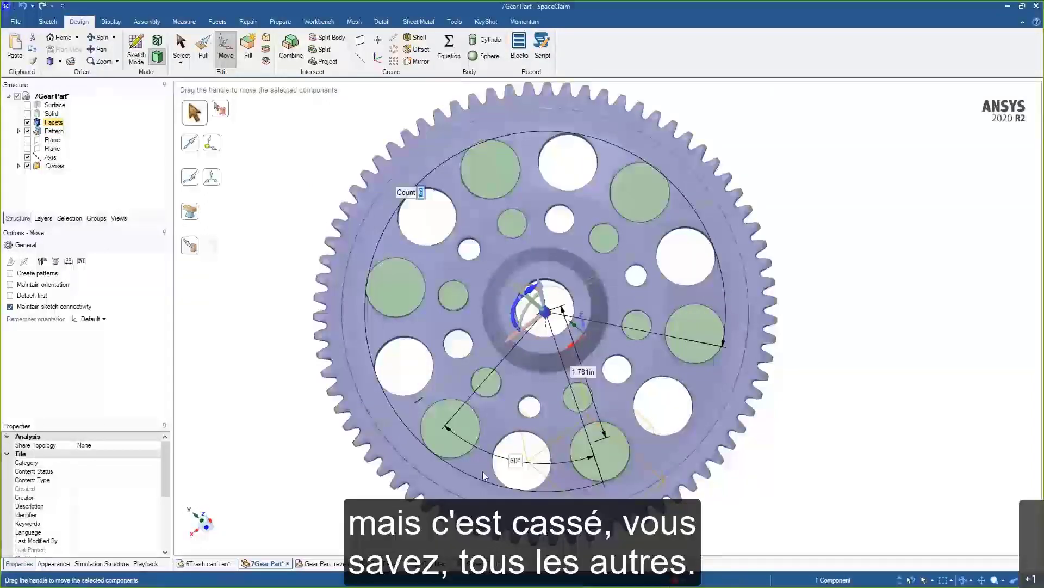
{"action": "type", "text": "12"}
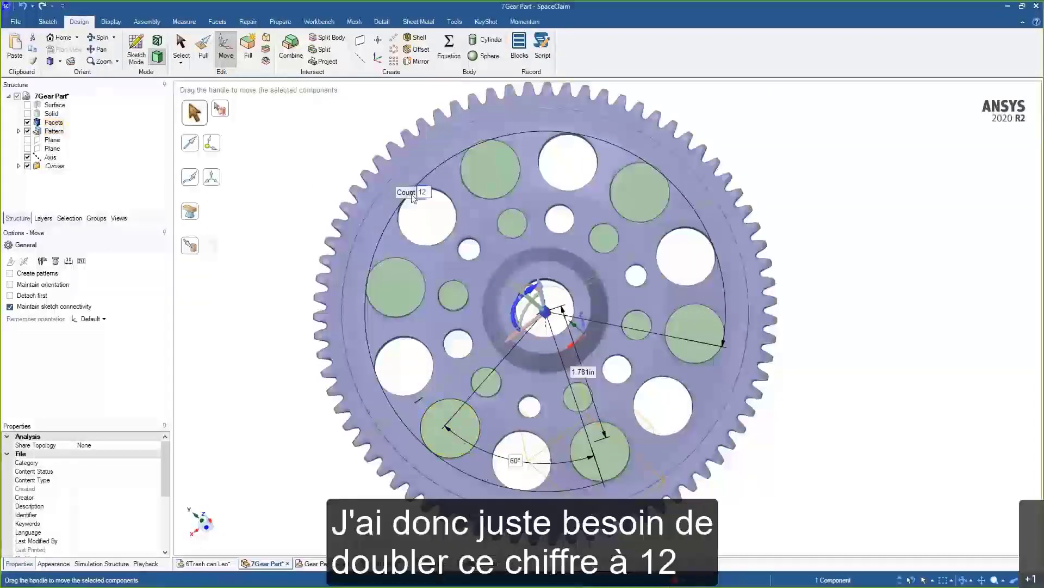
{"action": "key", "text": "Return"}
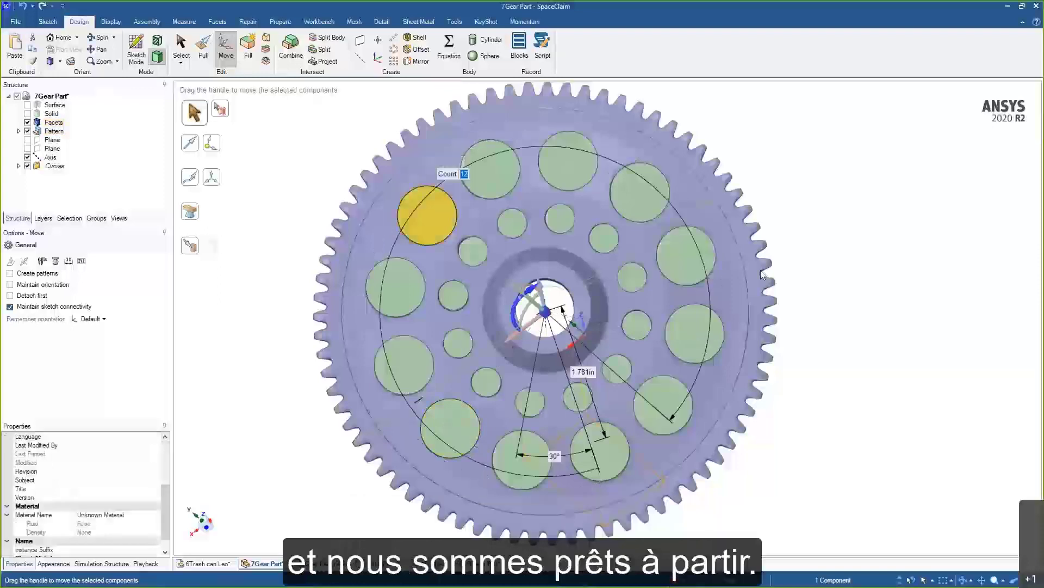
{"action": "left_click", "coordinate": [844, 276]}
- Hide the gear's facets and show the revolved solid together with the patterned cylinders
{"action": "middle_click_drag", "start_coordinate": [845, 276], "coordinate": [827, 236]}
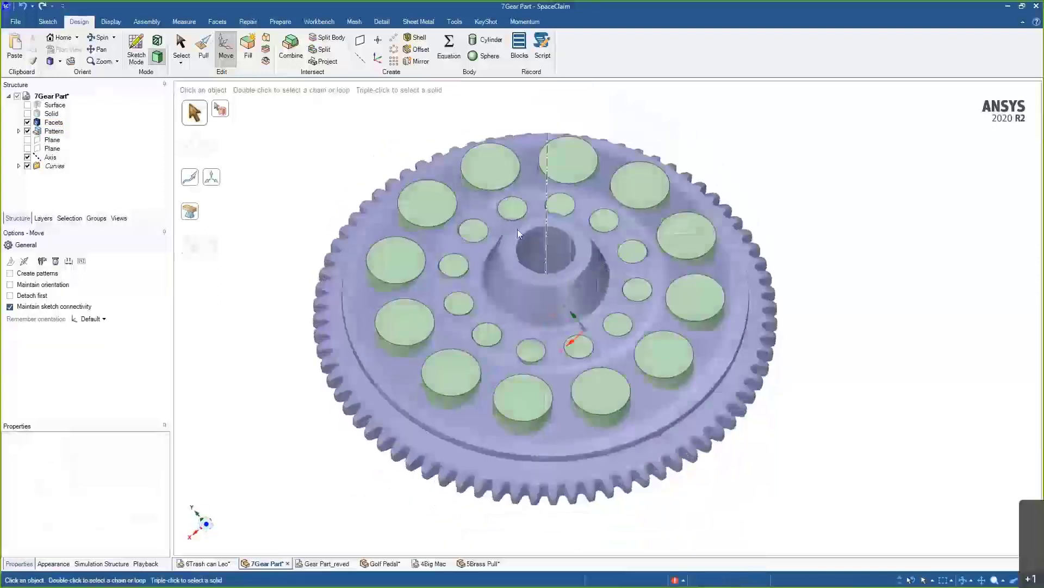
{"action": "scroll", "coordinate": [517, 229], "scroll_direction": "up", "scroll_amount": 3}
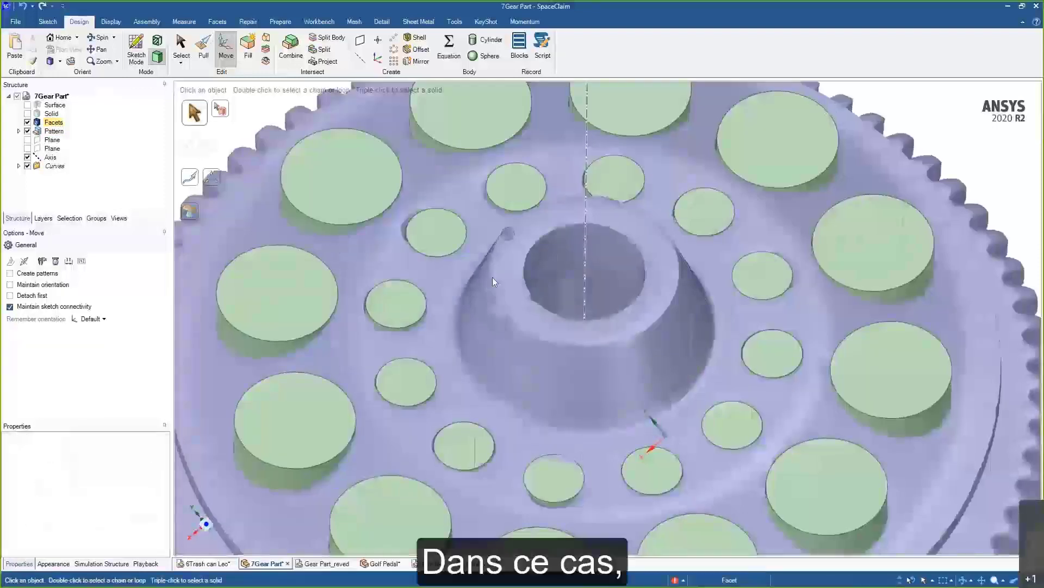
{"action": "scroll", "coordinate": [439, 236], "scroll_direction": "down", "scroll_amount": 3}
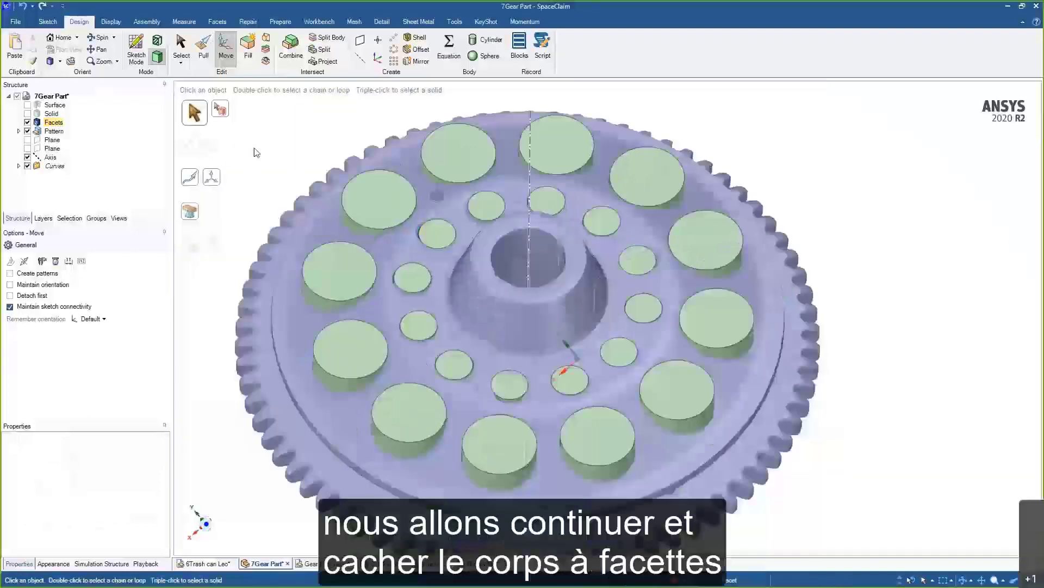
{"action": "left_click", "coordinate": [27, 122]}
{"action": "left_click", "coordinate": [27, 113]}
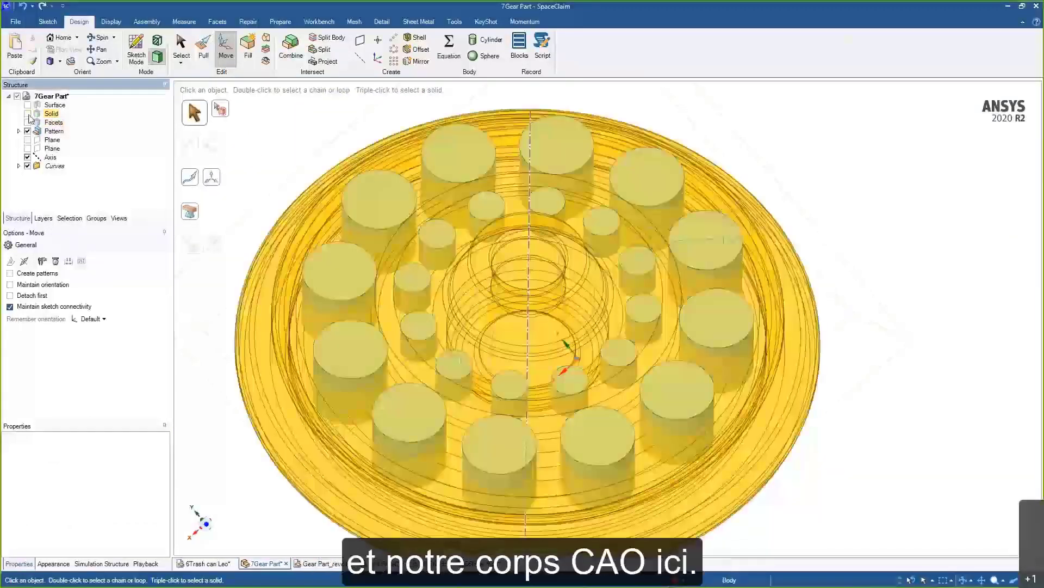
{"action": "middle_click_drag", "start_coordinate": [366, 320], "coordinate": [367, 283]}
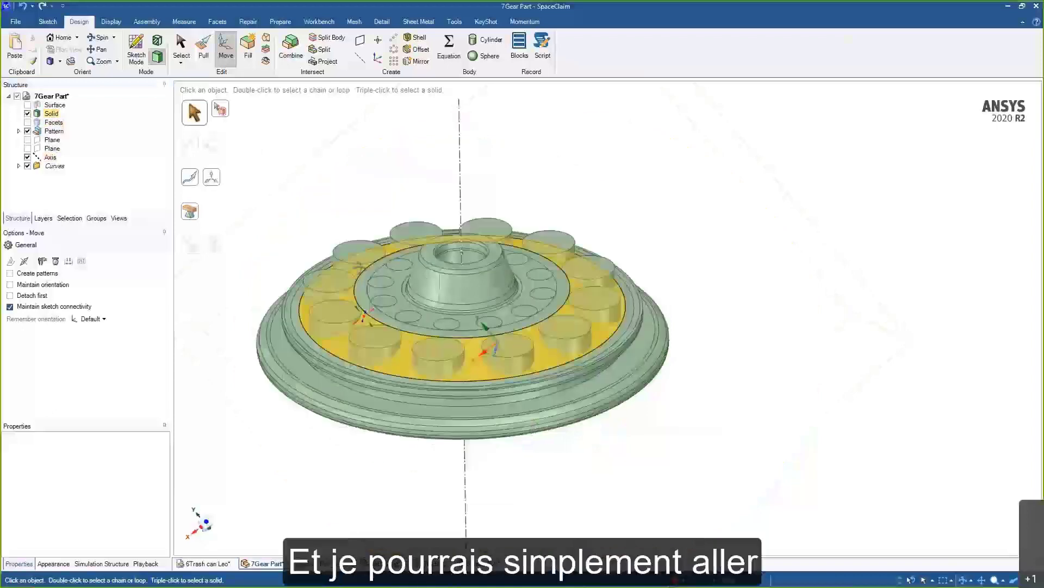
- Use Combine with the revolved gear solid as target and select all patterned cylinders as cutters to subtract the holes
{"action": "left_click", "coordinate": [284, 53]}
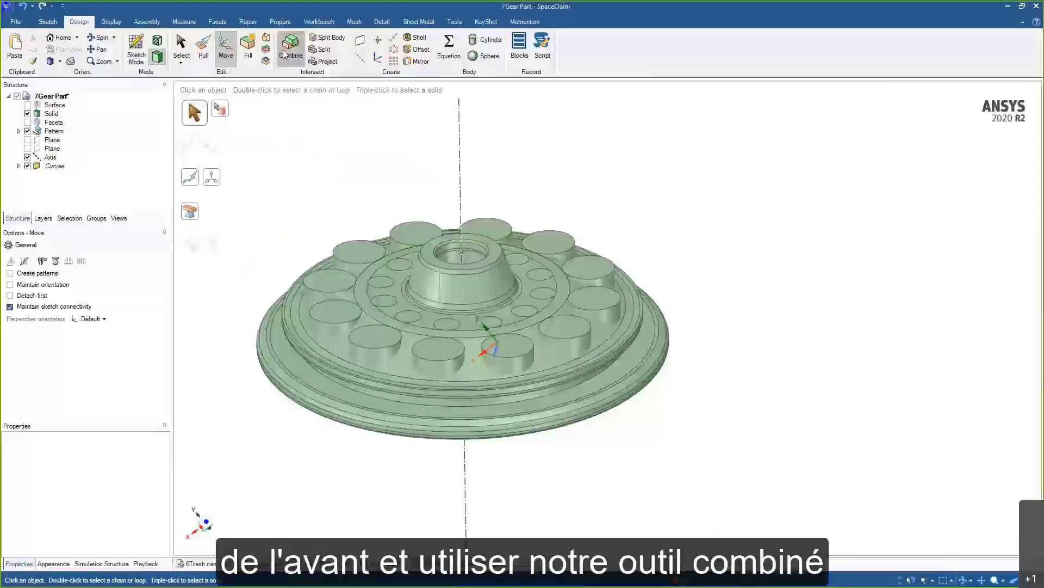
{"action": "left_click", "coordinate": [303, 294]}
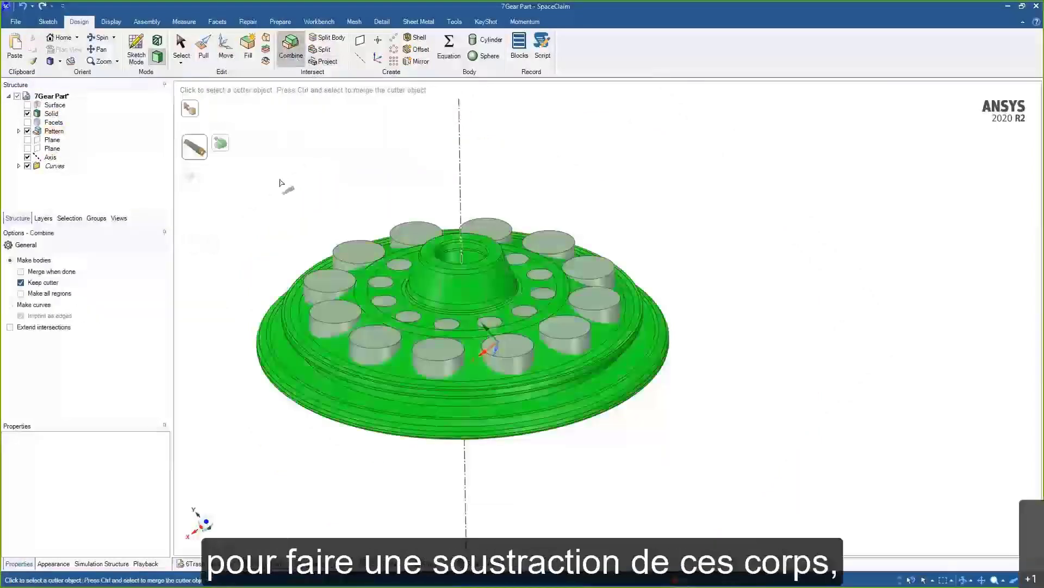
{"action": "left_click_drag", "start_coordinate": [261, 167], "coordinate": [652, 468]}
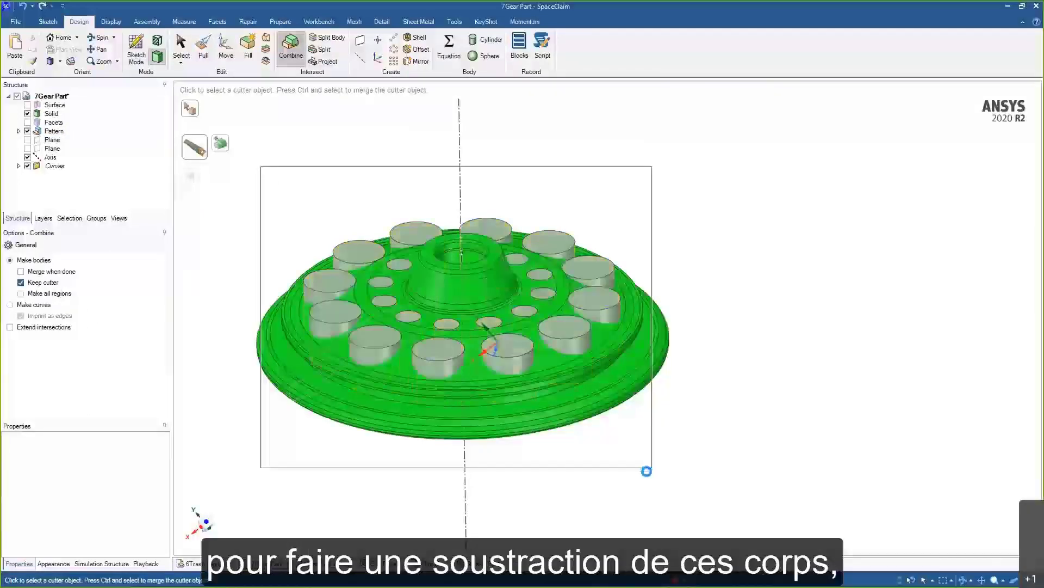
{"action": "left_click", "coordinate": [367, 216]}
{"action": "left_click_drag", "start_coordinate": [281, 166], "coordinate": [645, 508]}
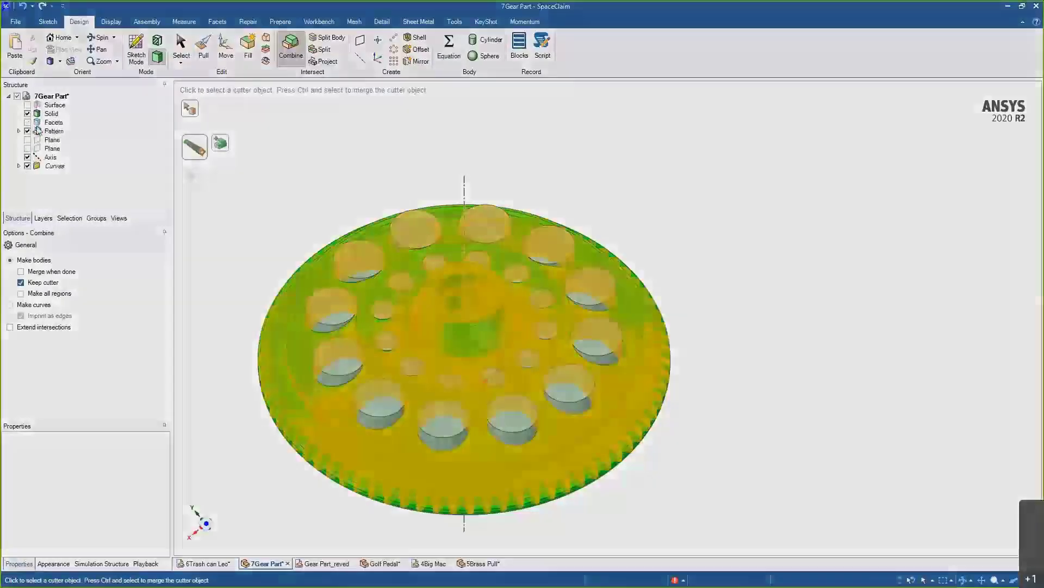